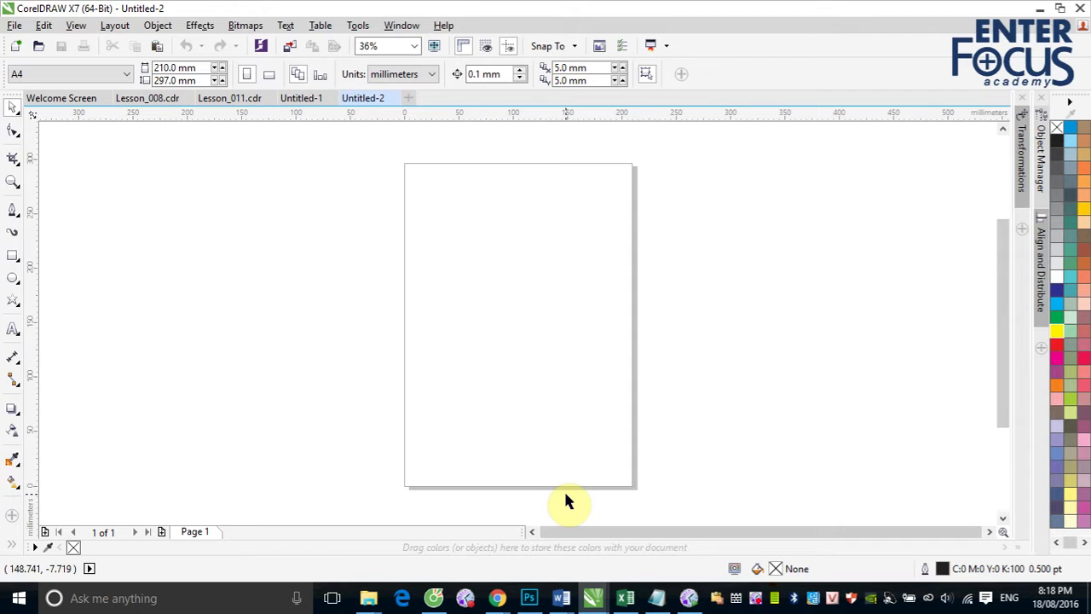
Draw a circle about 143 mm in diameter on the page and a five-pointed star about 157 × 150 mm beside it.
left_click(13, 284)
left_click_drag(444, 260, 584, 415)
left_click(13, 300)
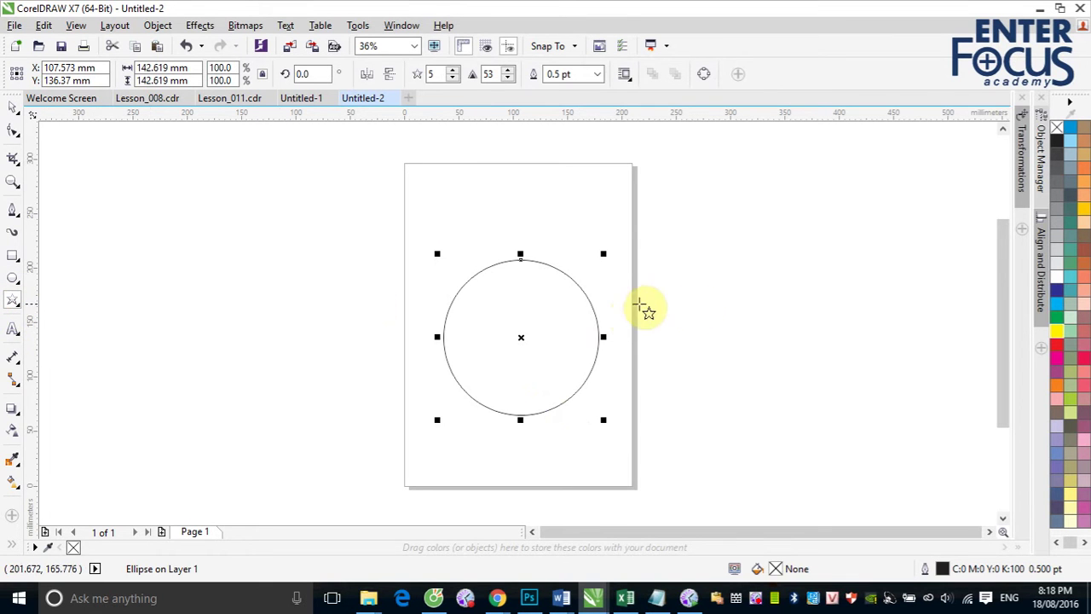
left_click_drag(689, 285, 825, 469)
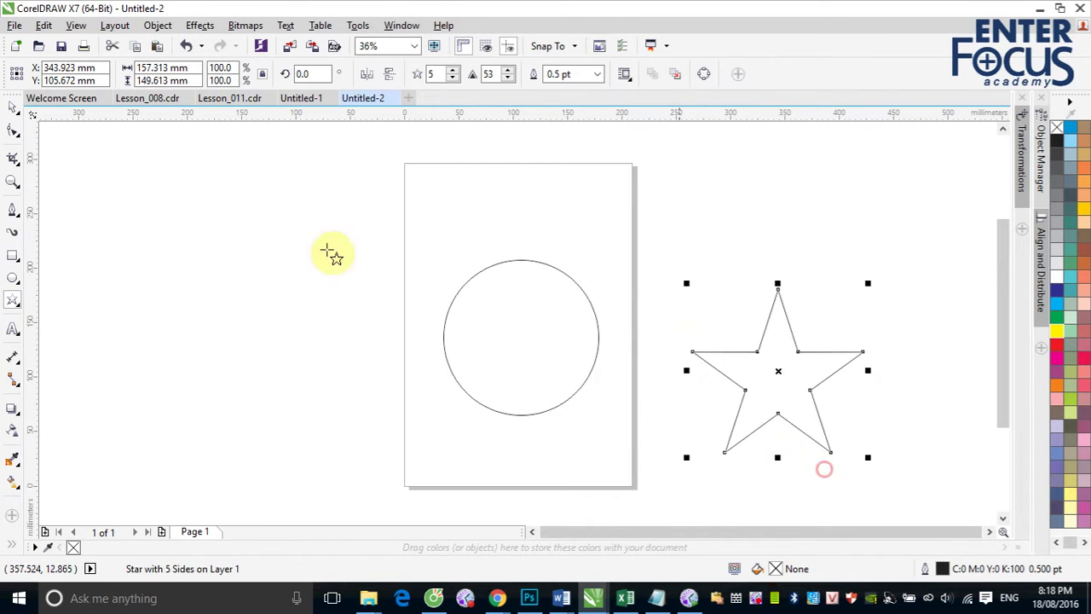
Fill the circle with yellow and the star with red.
left_click(13, 106)
left_click(524, 280)
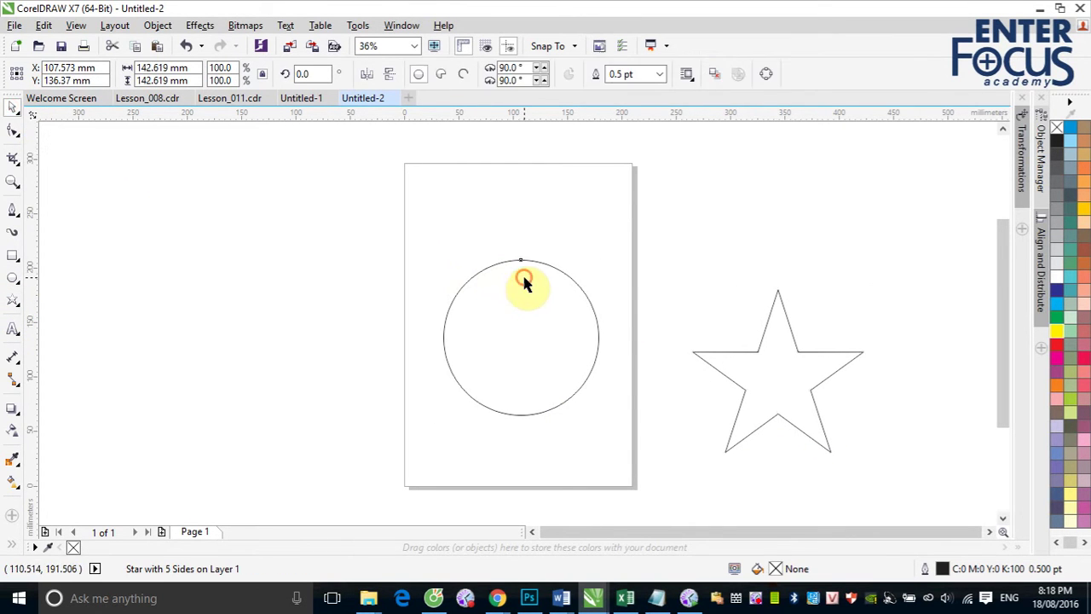
left_click(1058, 331)
left_click(795, 344)
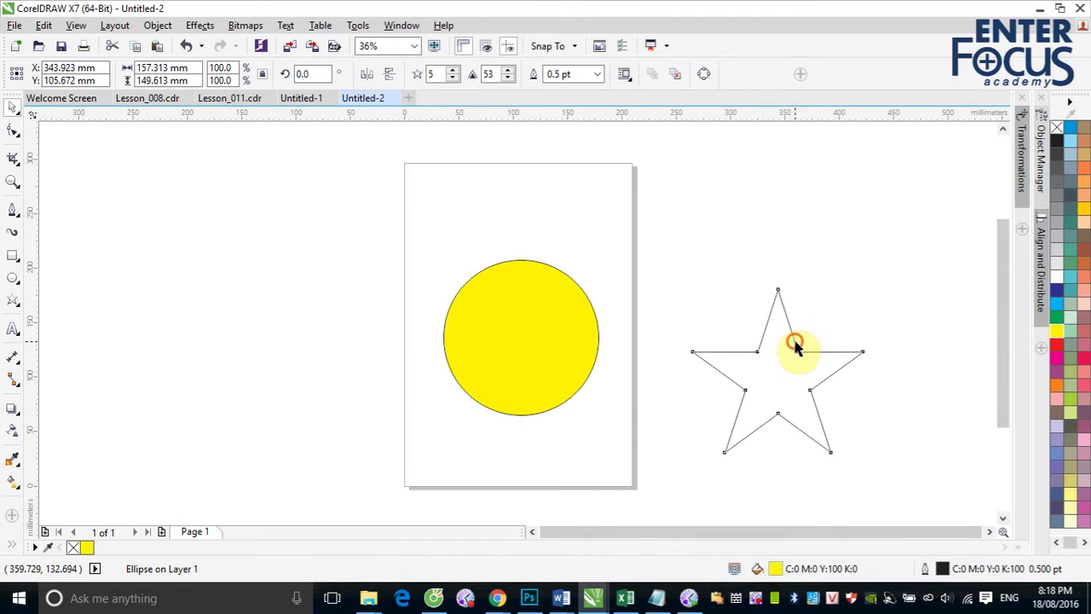
left_click(1057, 345)
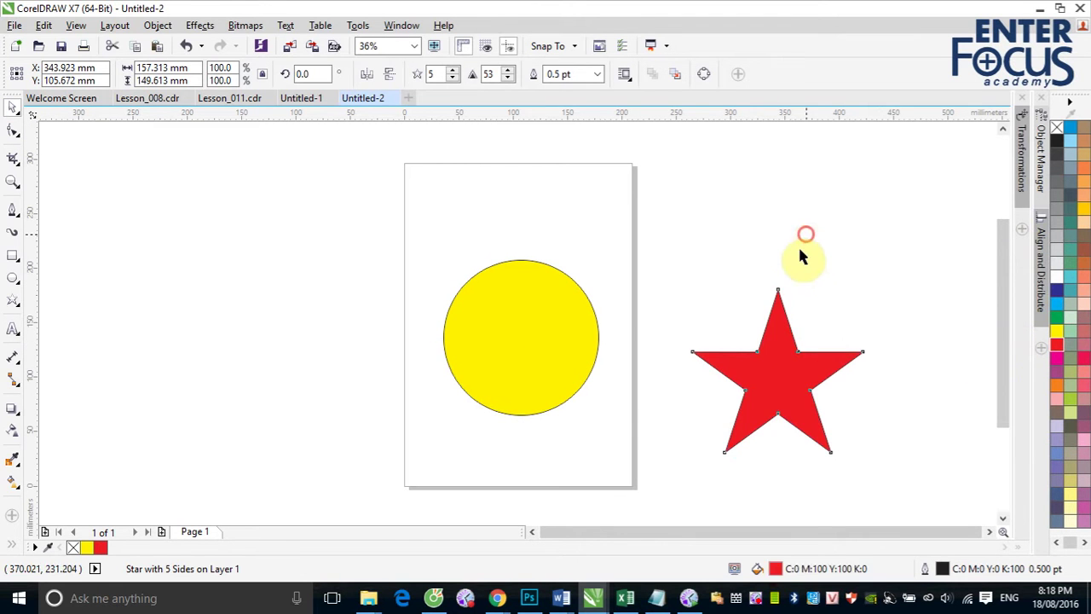
Move the red star closer to the yellow circle and PowerClip it inside the circle.
left_click_drag(787, 370, 712, 323)
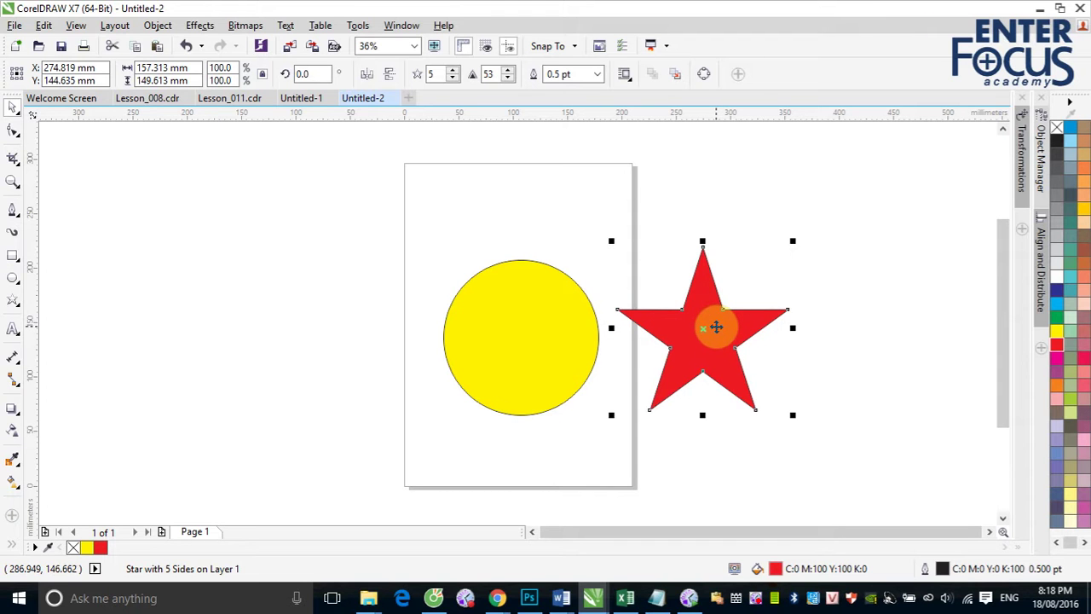
right_click(720, 329)
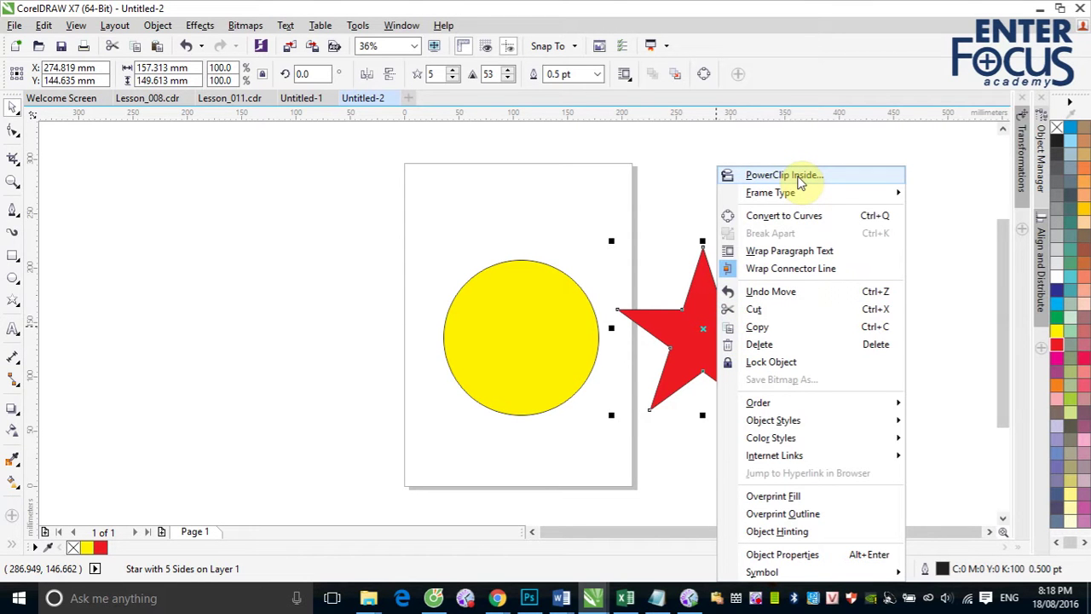
left_click(784, 175)
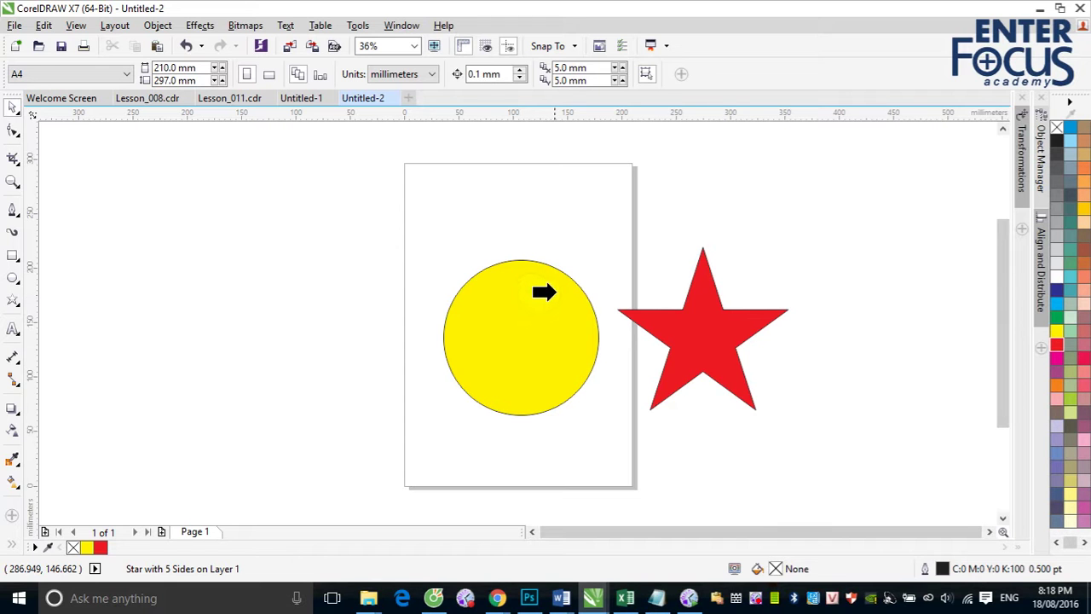
left_click(541, 293)
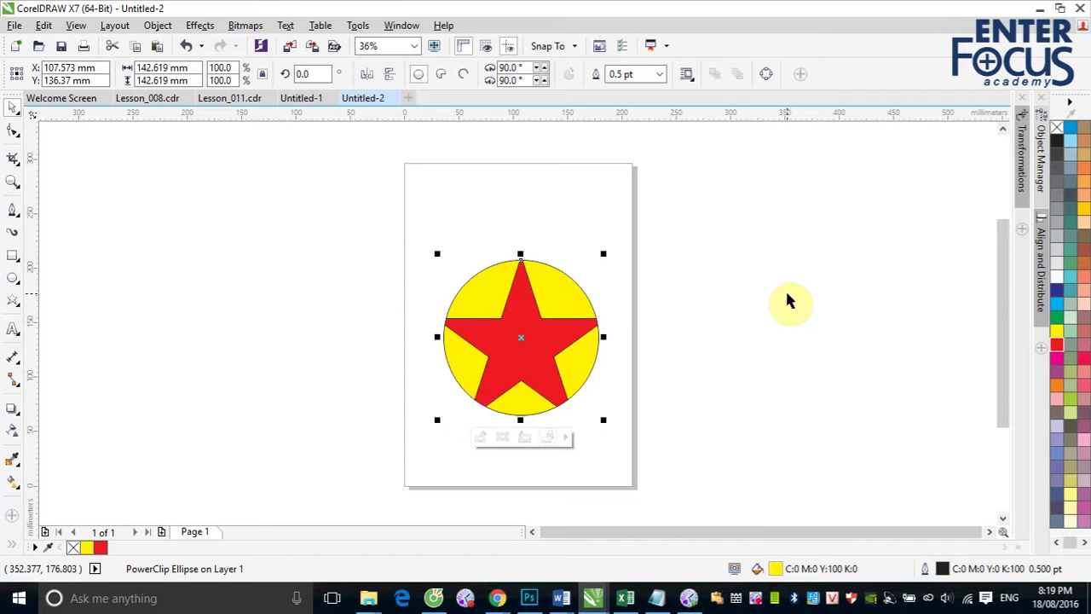
Examine the PowerClip commands available for the clipped circle, including extracting, editing, locking and fitting the contents.
left_click(520, 335)
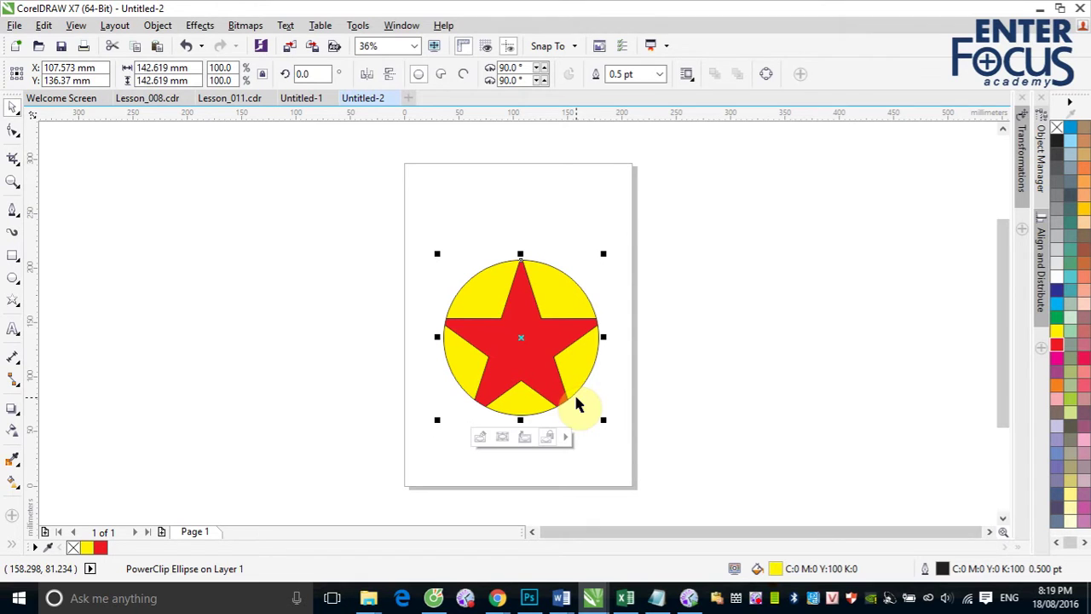
left_click(518, 346)
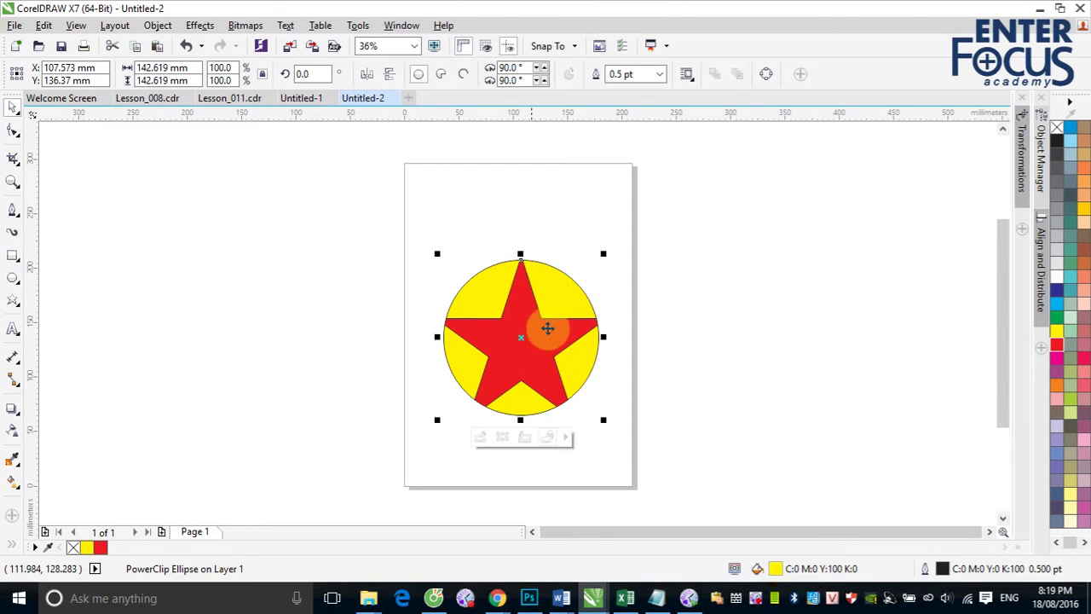
right_click(660, 209)
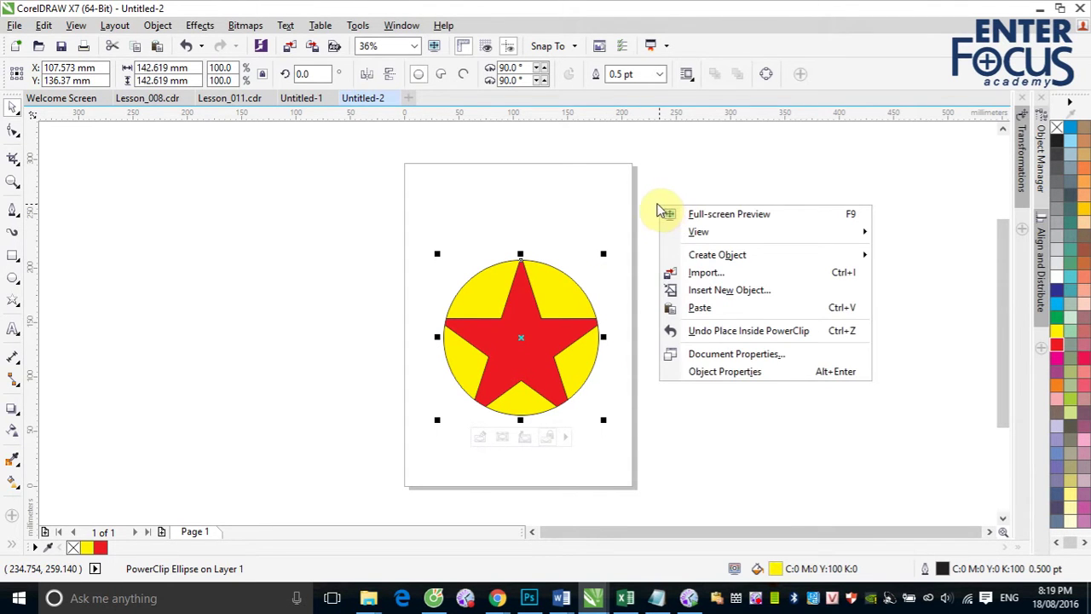
left_click(520, 207)
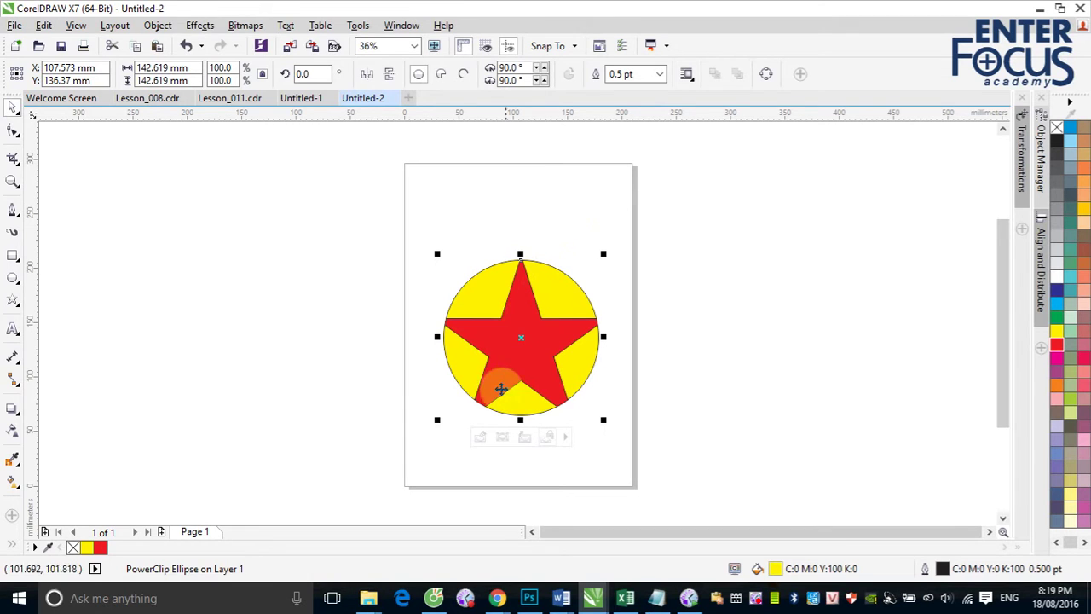
left_click(158, 26)
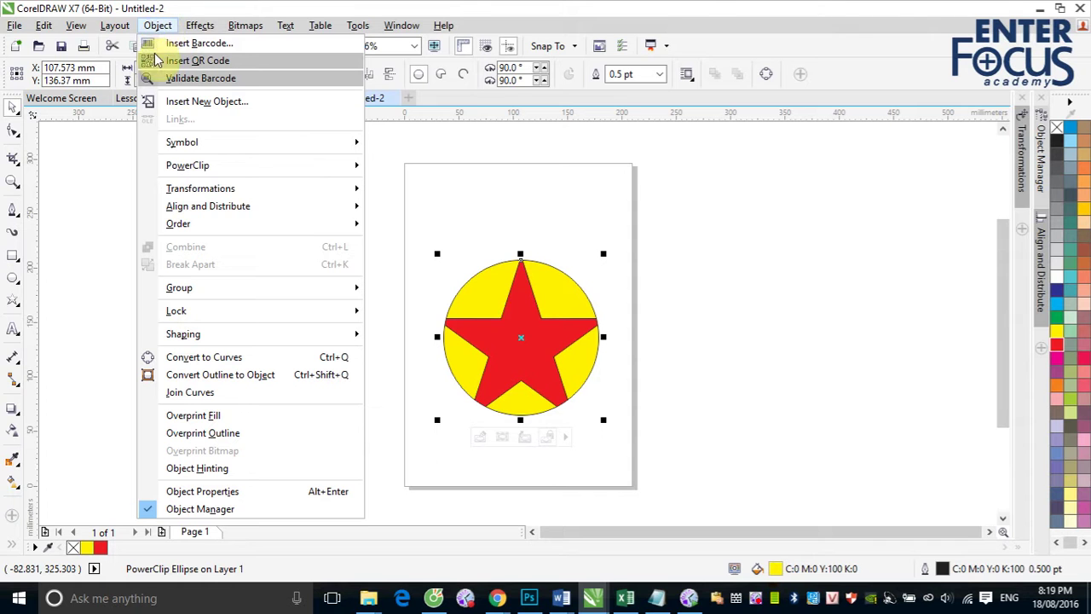
mouse_move(203, 174)
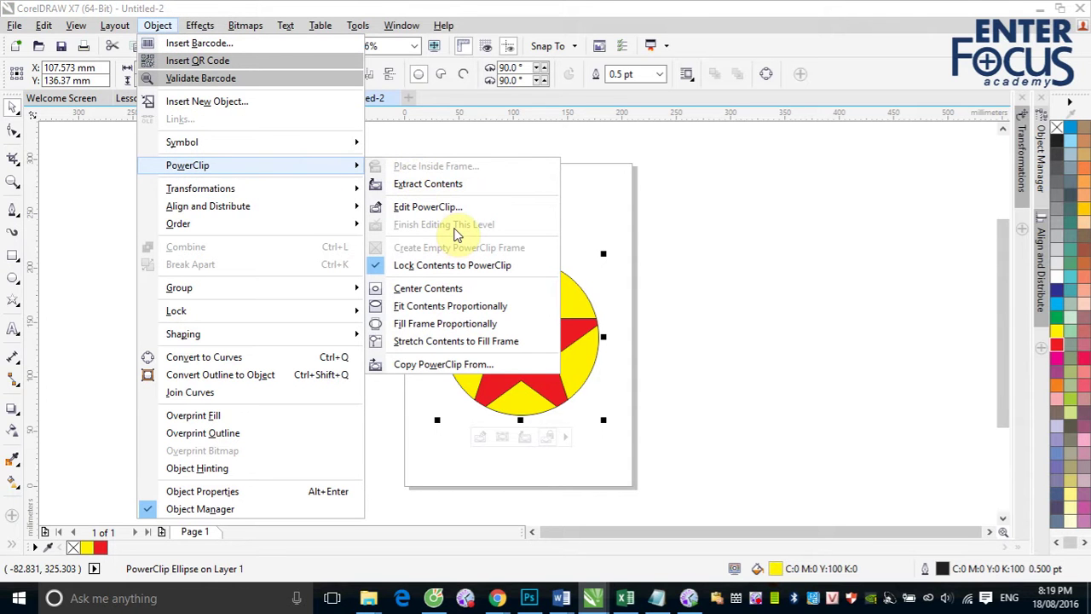
left_click(716, 234)
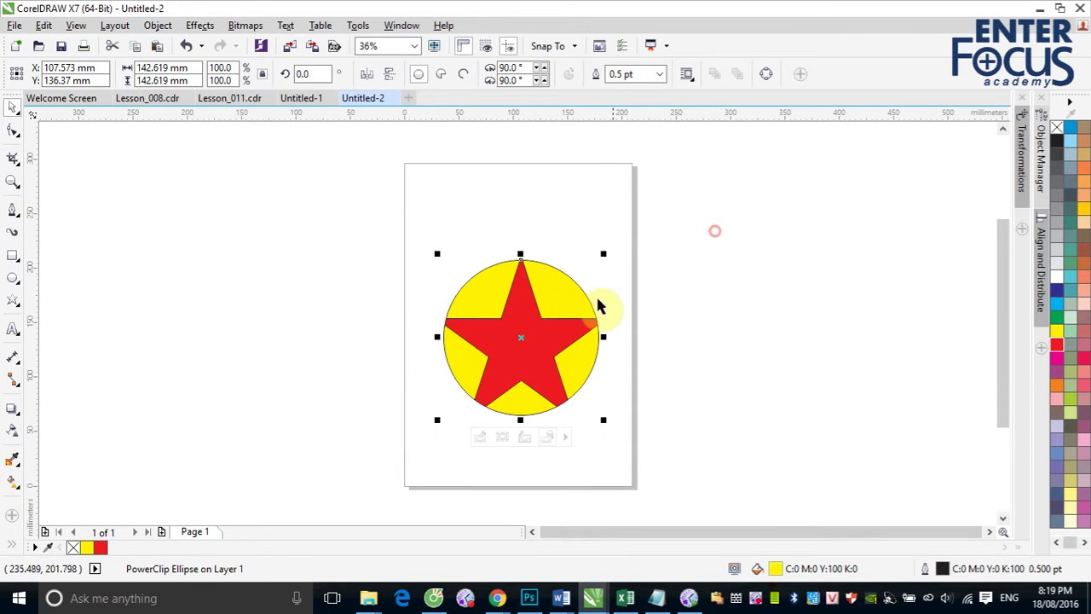
right_click(550, 297)
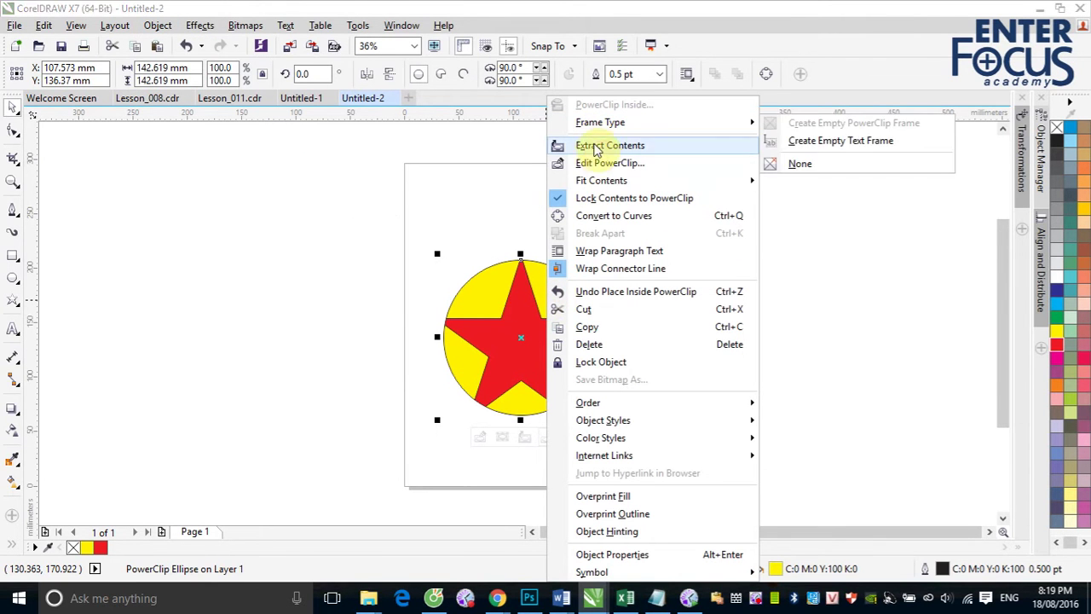
mouse_move(601, 188)
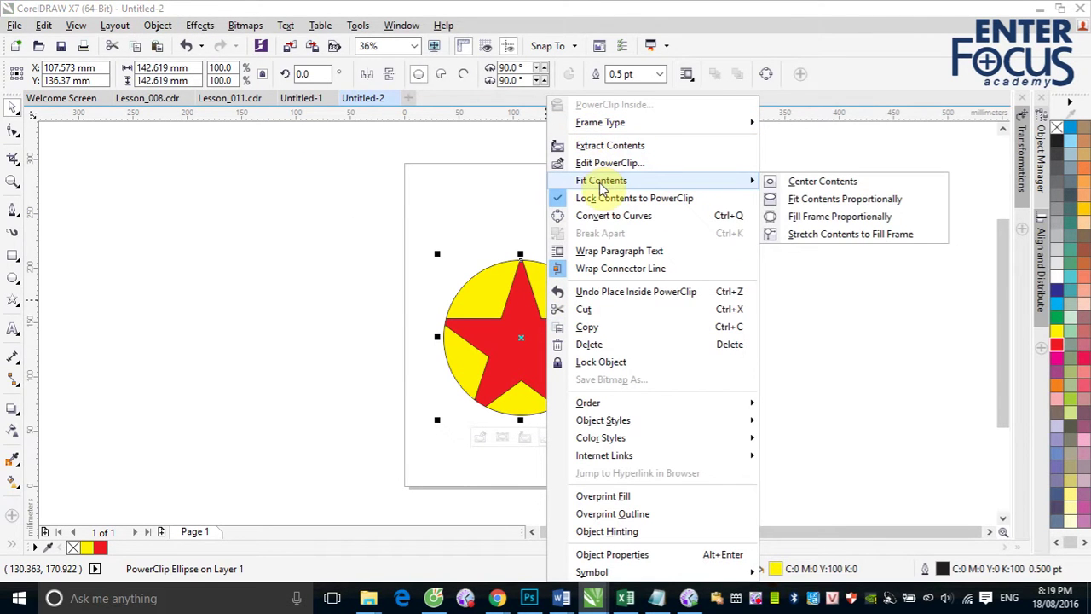
key("Escape")
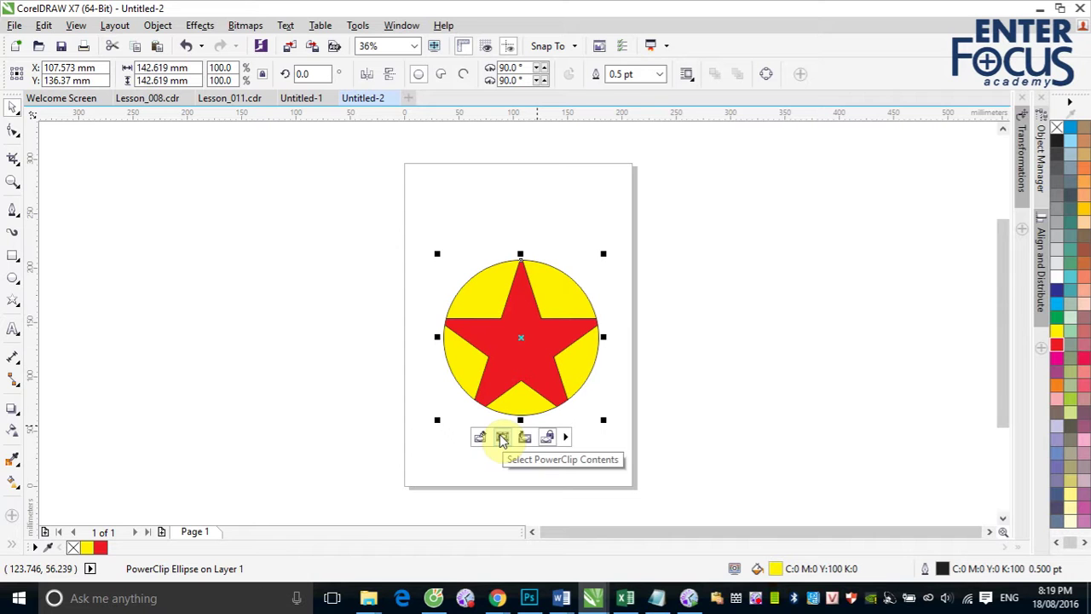
left_click(565, 437)
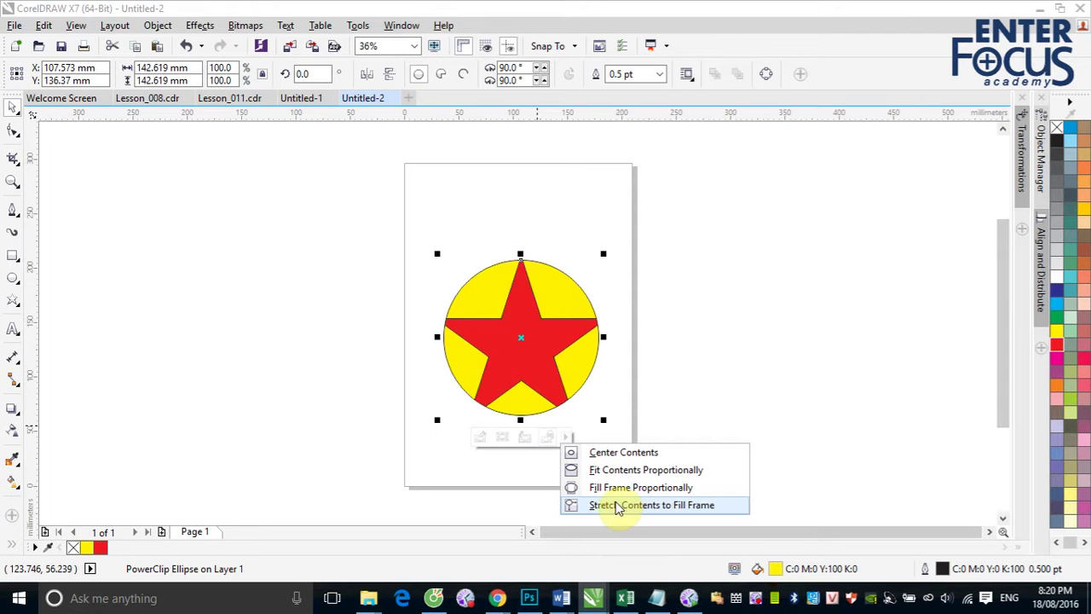
left_click(618, 506)
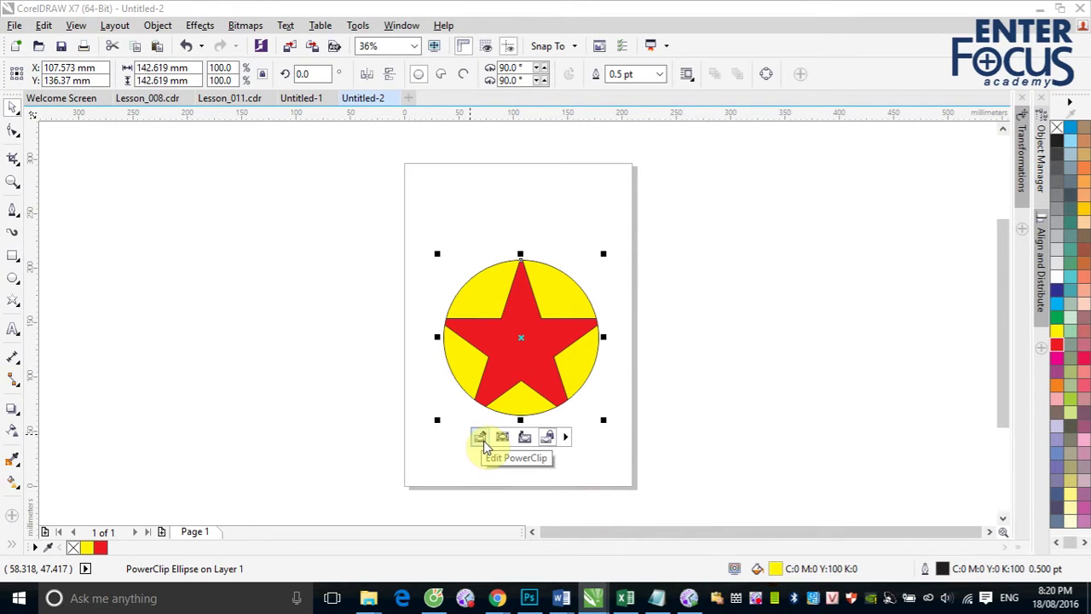
Edit the PowerClip to shift the star about 25 mm left and 13 mm down within the circle, and finish editing.
left_click(481, 439)
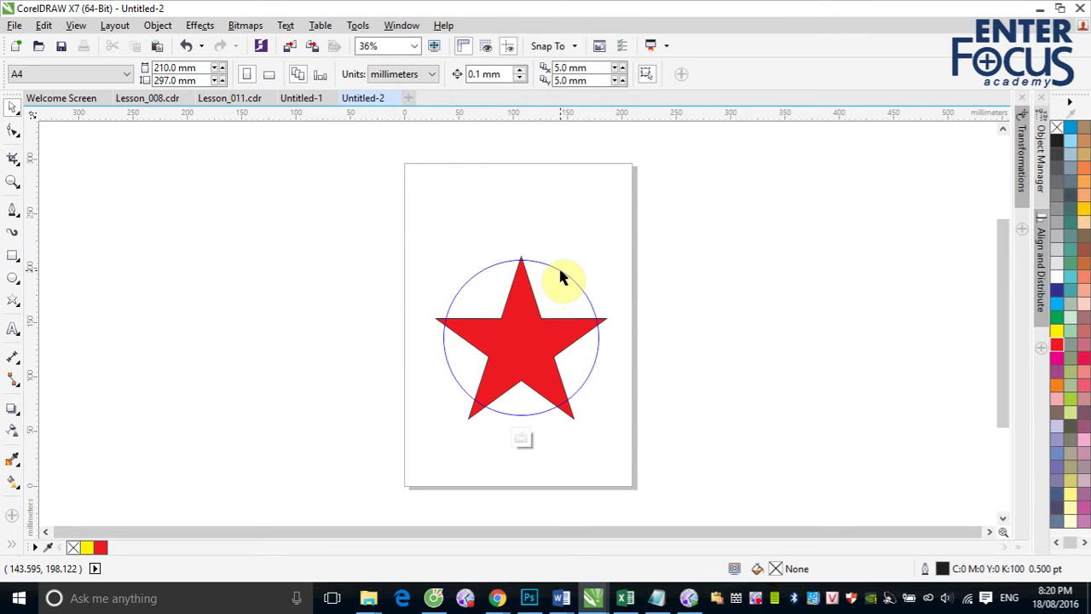
left_click(520, 328)
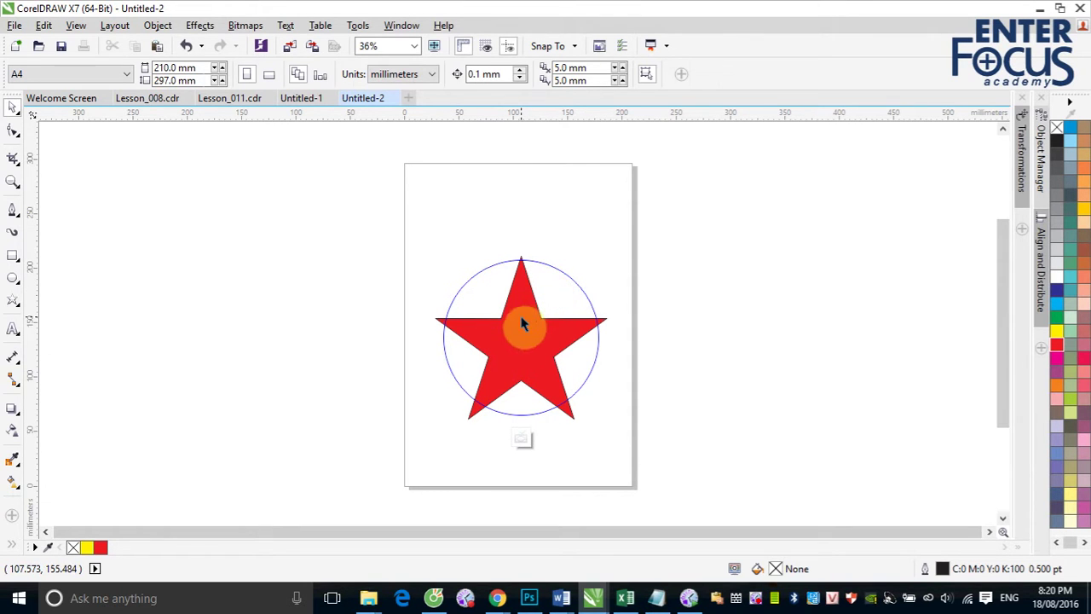
left_click_drag(522, 356, 497, 370)
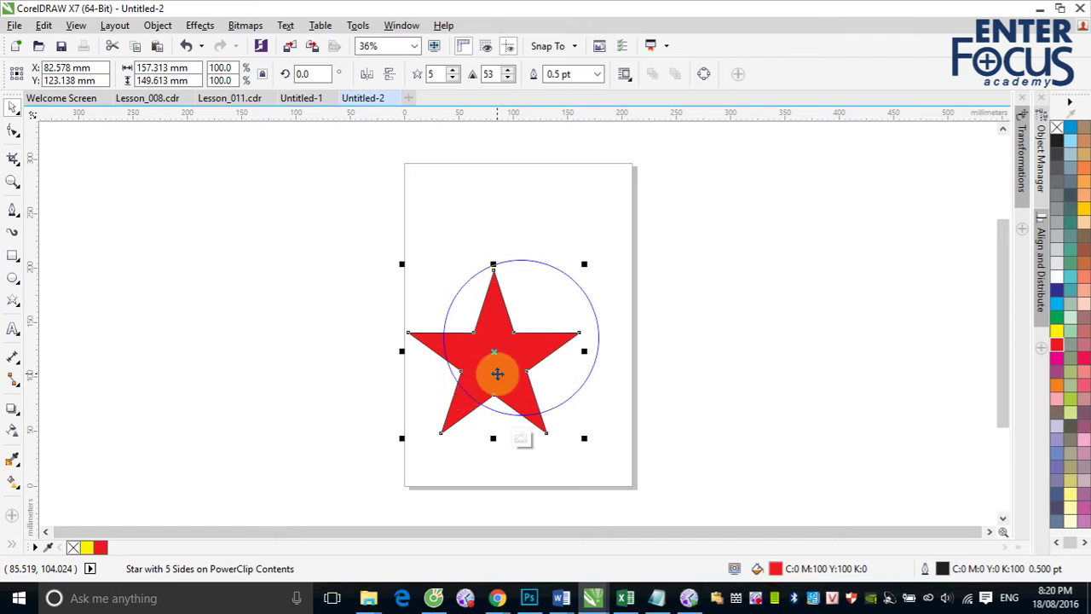
left_click(522, 441)
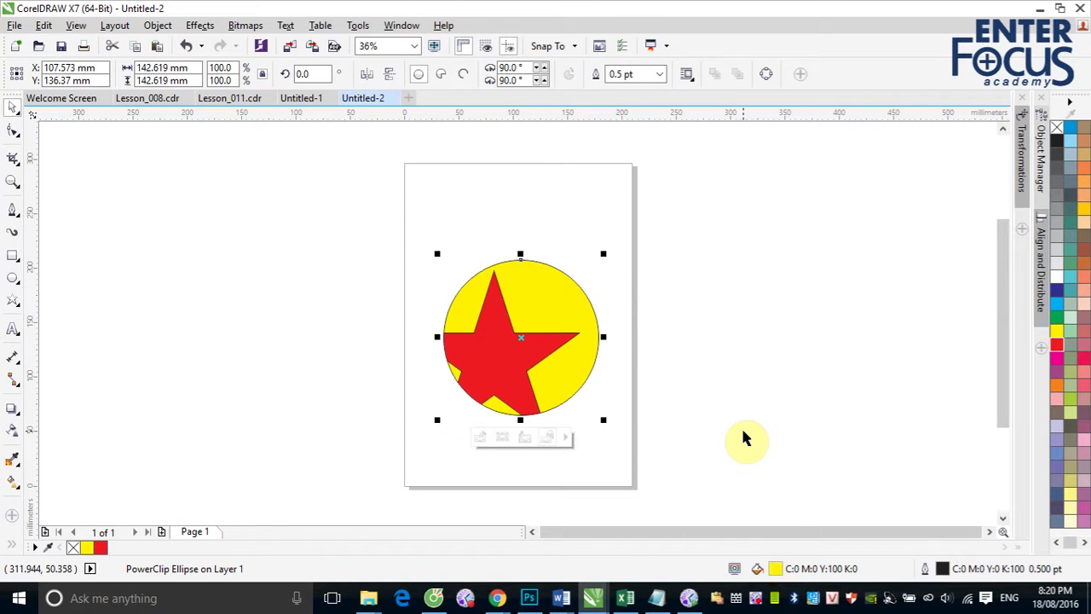
Select the PowerClip contents directly and move the star to about X 106 mm, Y 144 mm, near the circle's centre.
left_click(503, 439)
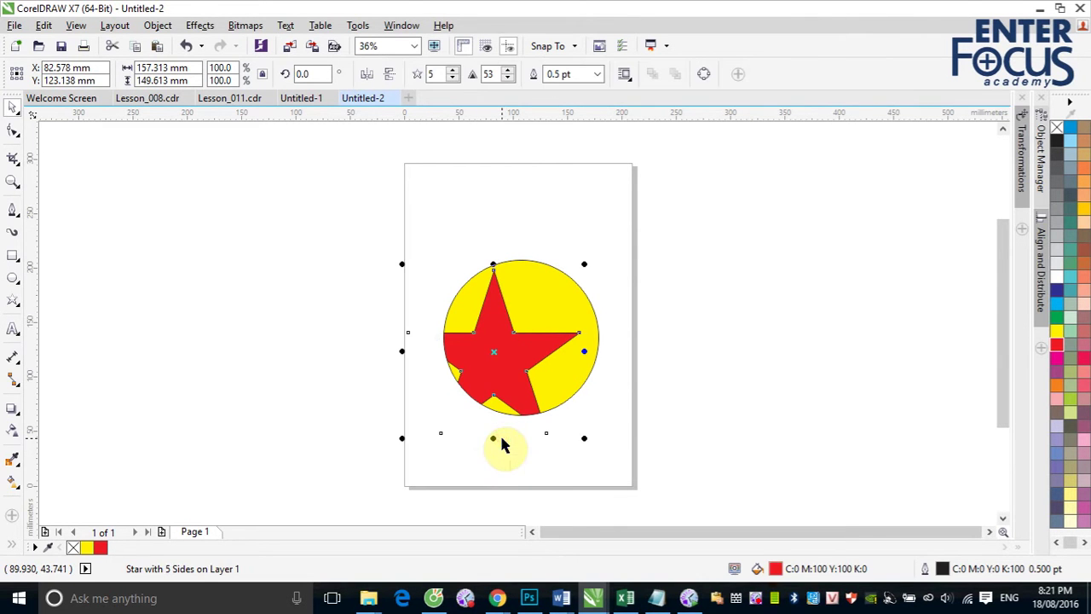
left_click(707, 406)
left_click(518, 395)
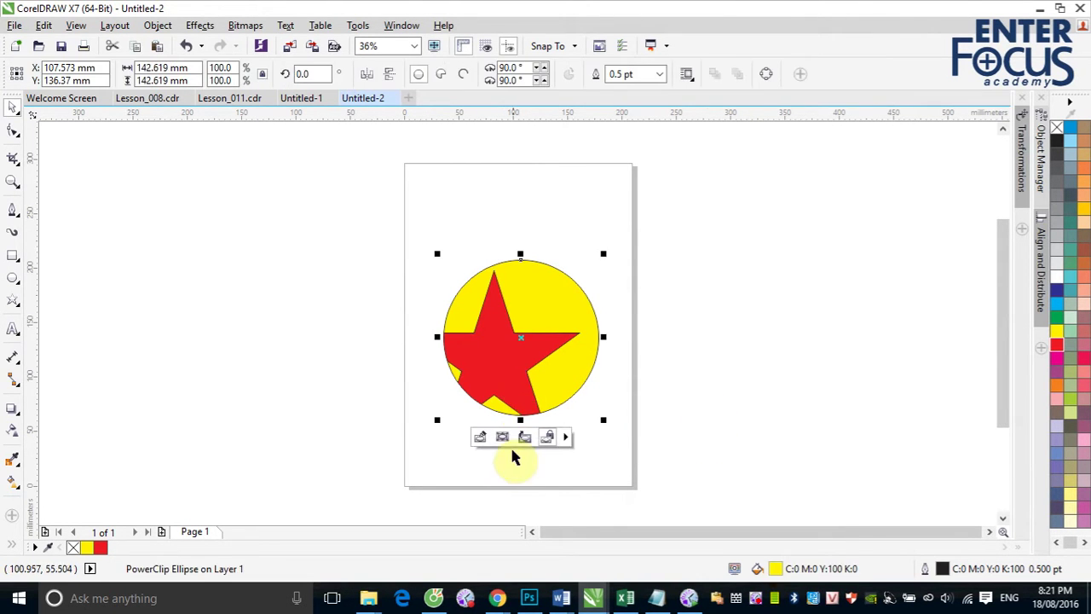
left_click(503, 440)
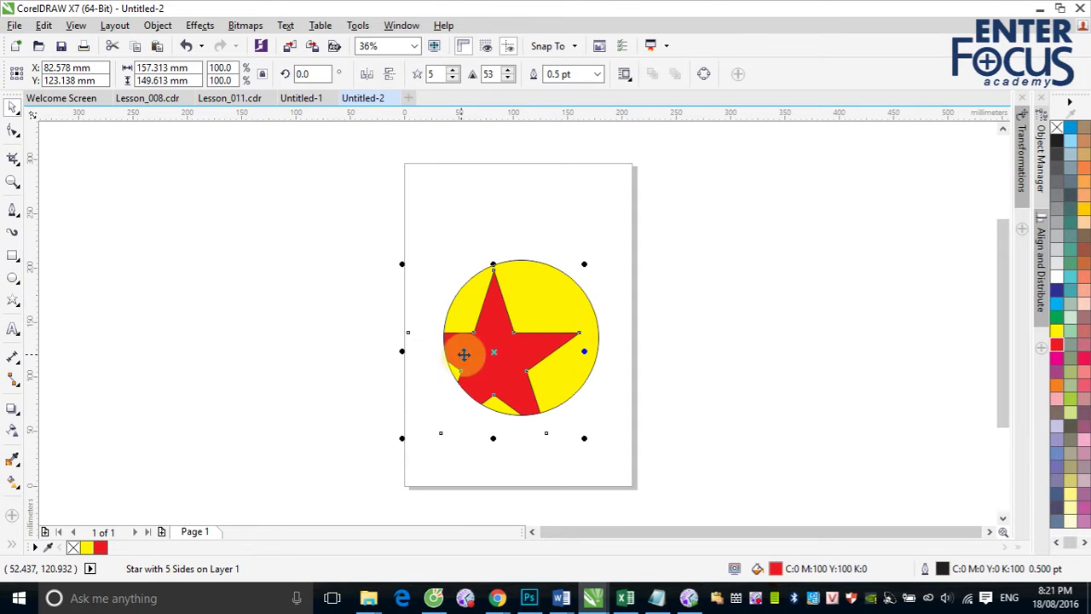
left_click_drag(492, 355, 518, 332)
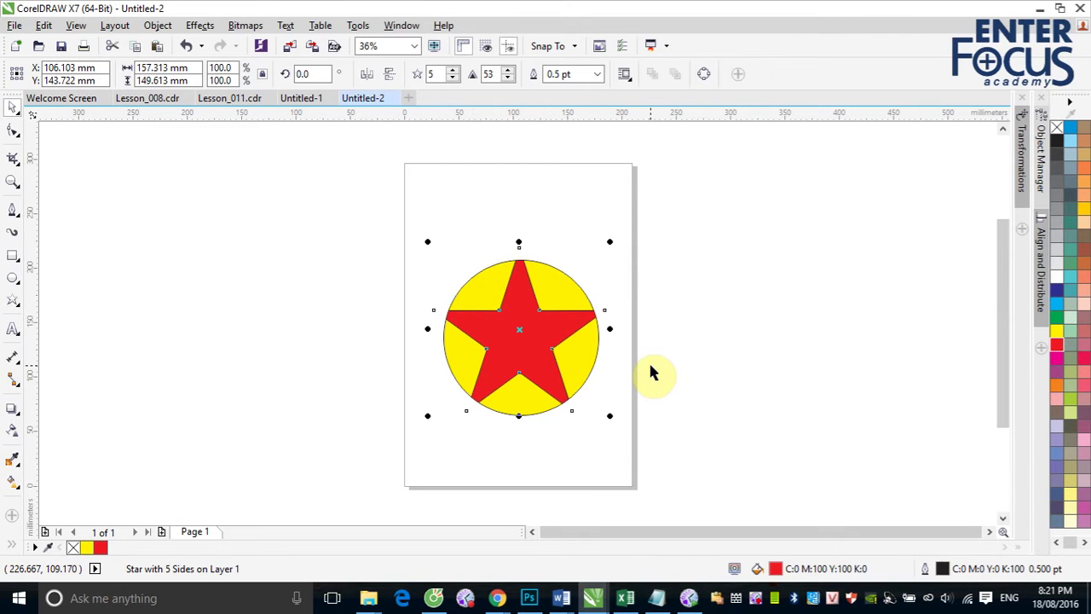
Draw four ellipses around the clipped circle, about 62 × 75, 53 × 47, 87 × 62 and 60 × 68 mm from left to right.
left_click(12, 277)
left_click_drag(389, 212, 447, 257)
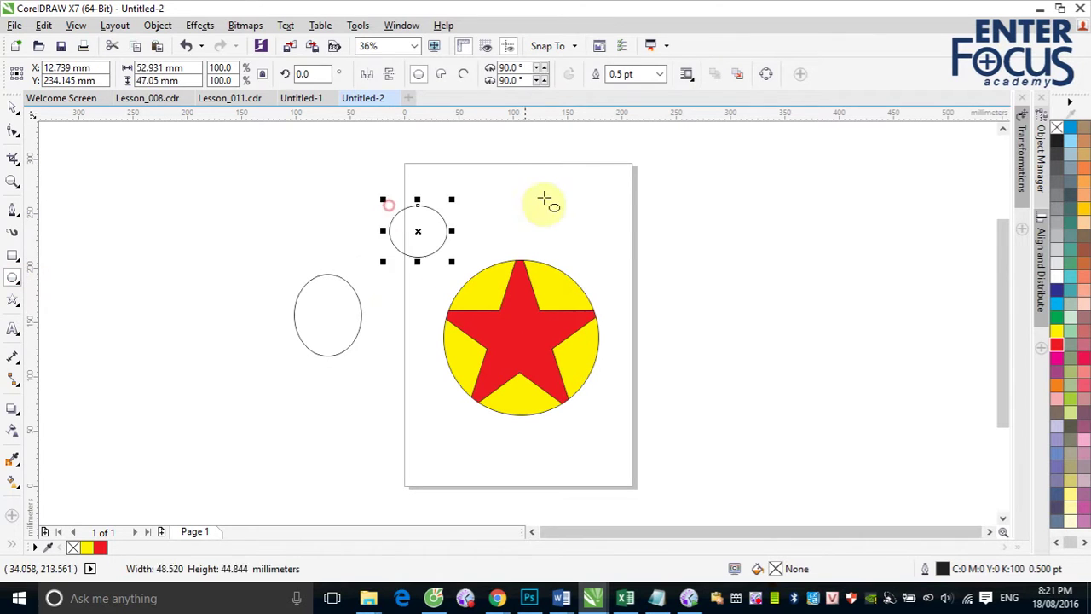
left_click_drag(543, 177, 638, 244)
left_click_drag(731, 243, 798, 318)
Fill the four ellipses with pink, green, dark blue and yellow, from leftmost to rightmost.
left_click(1057, 332)
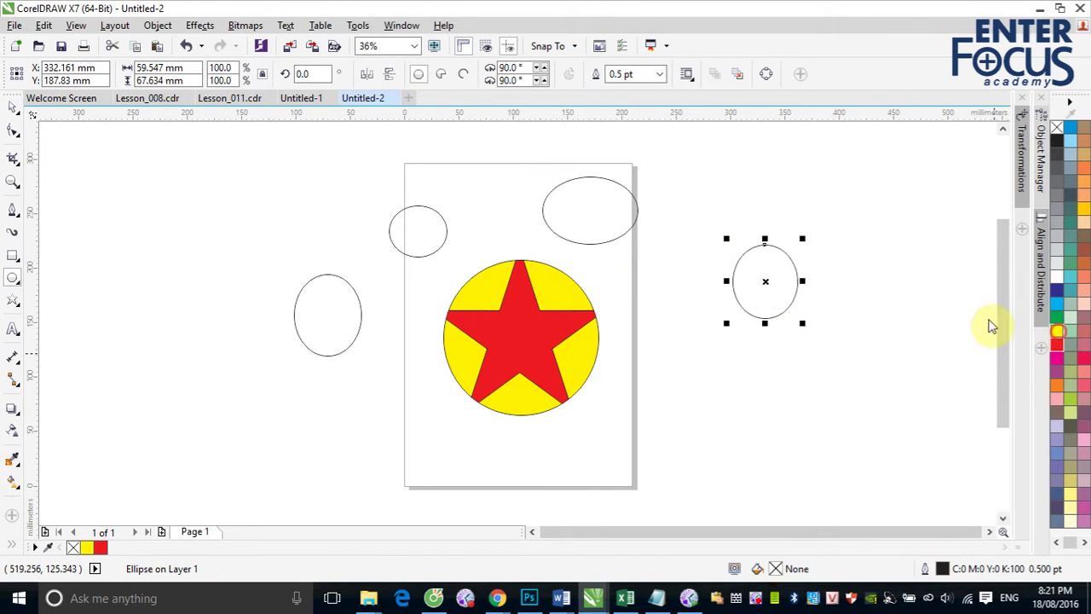
left_click(609, 238)
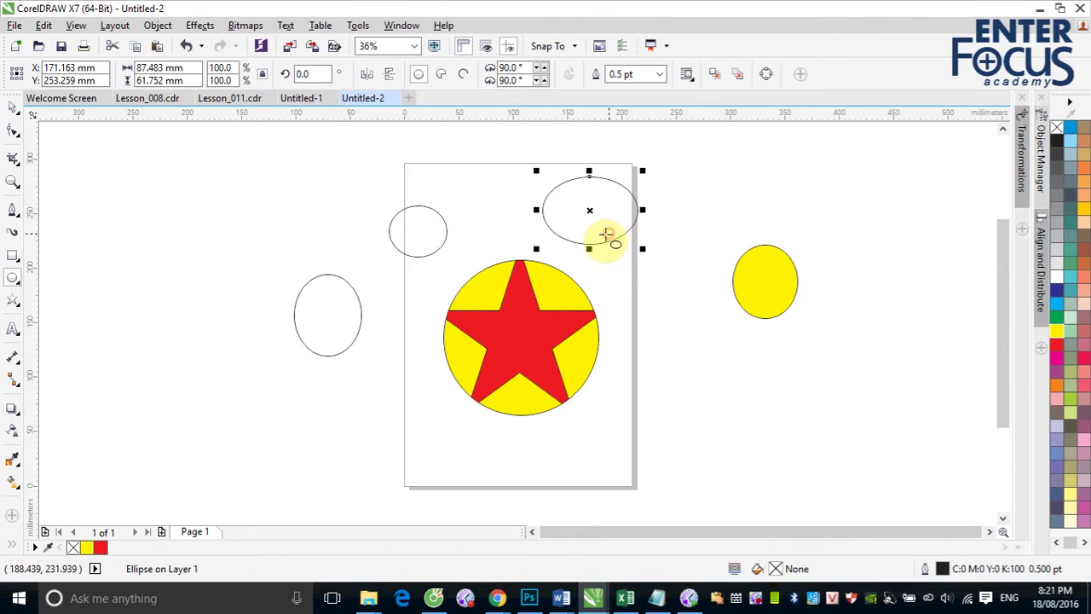
left_click(1057, 290)
left_click(433, 233)
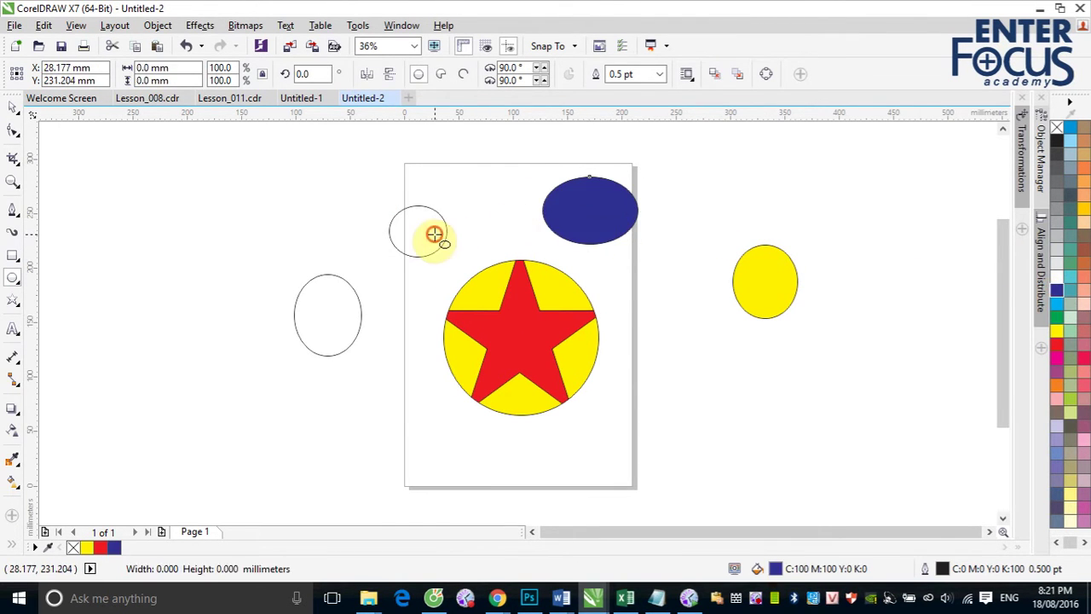
left_click(1058, 317)
left_click(327, 356)
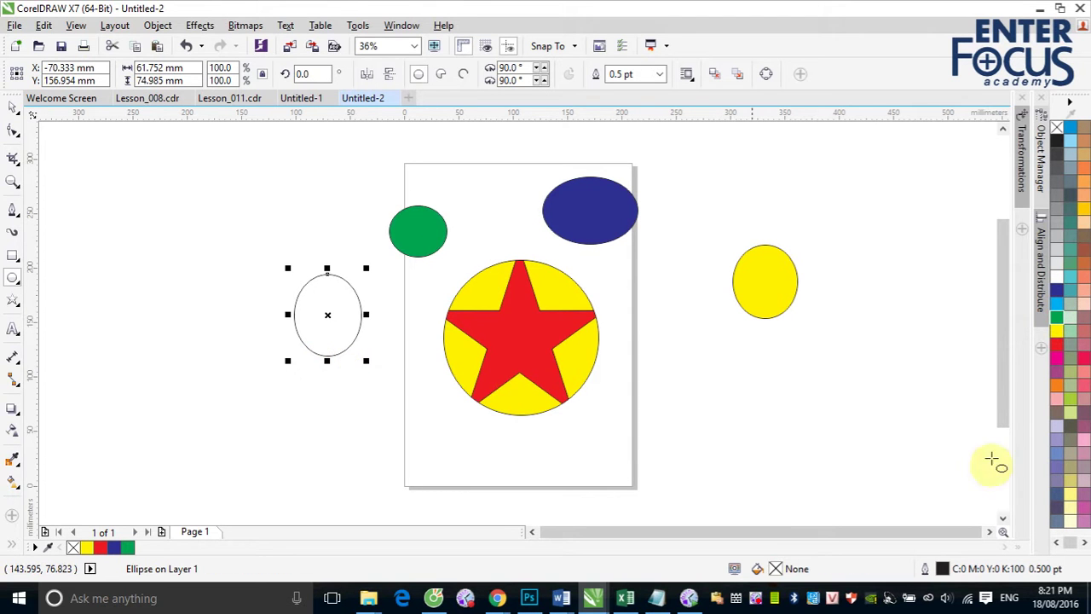
left_click(1057, 399)
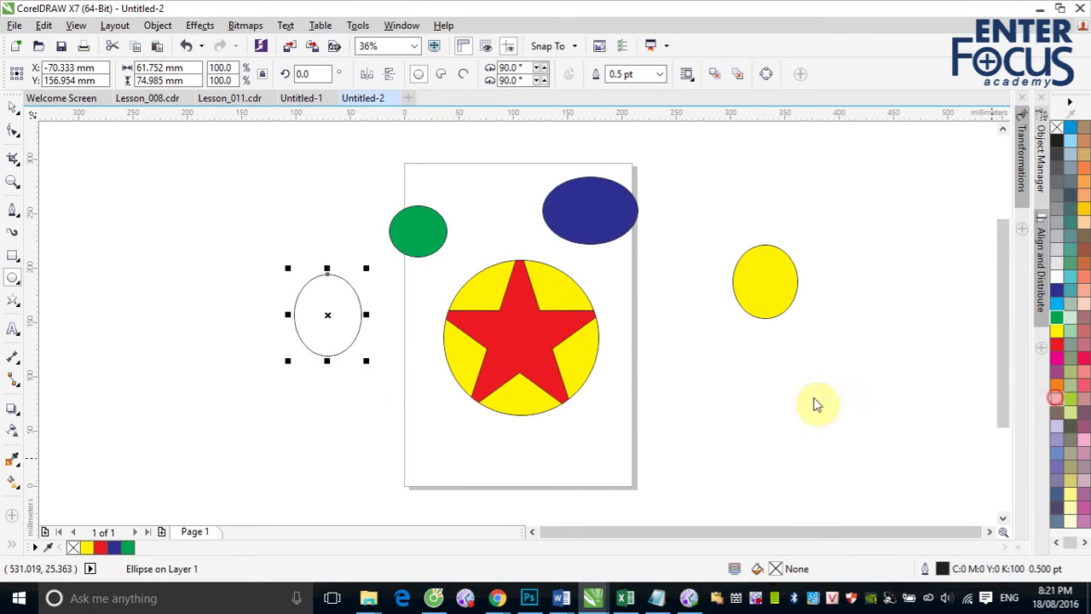
Open the clipped circle's PowerClip contents for editing and finish editing without altering the star.
left_click(85, 220)
left_click(486, 378)
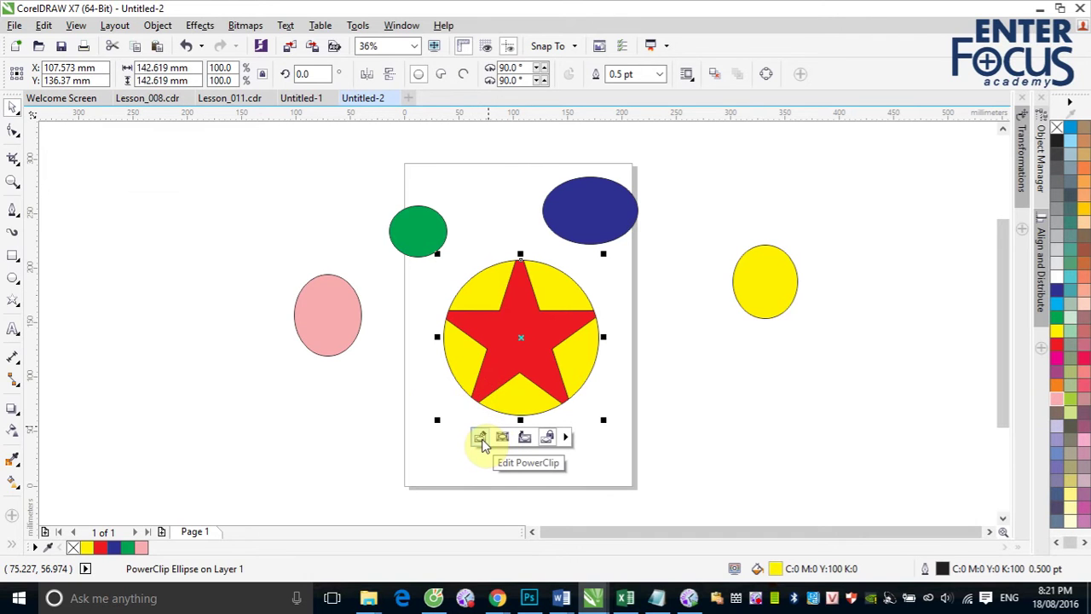
left_click(480, 438)
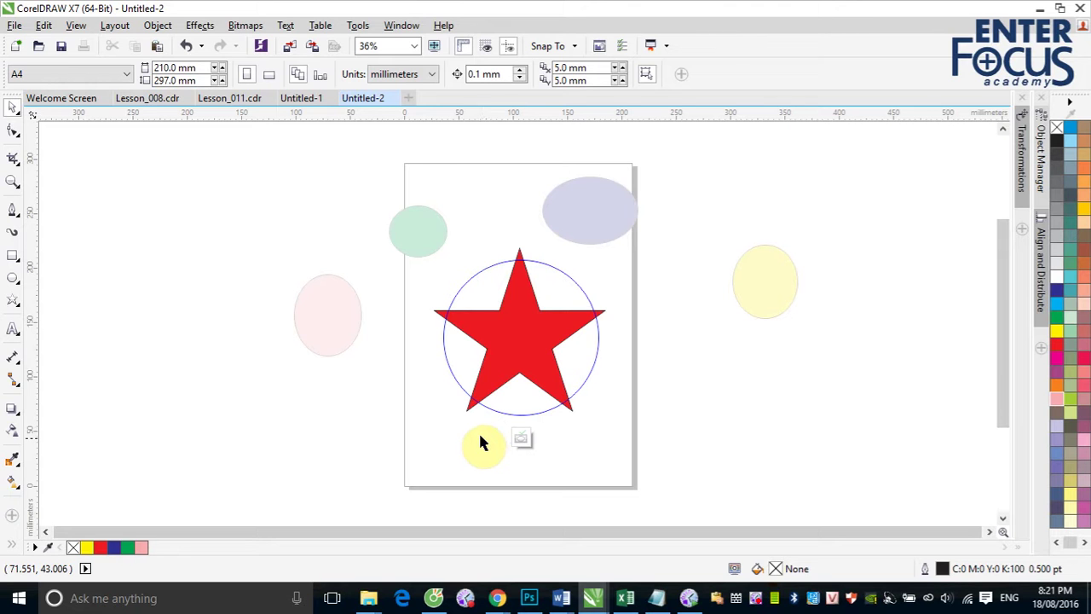
left_click(523, 437)
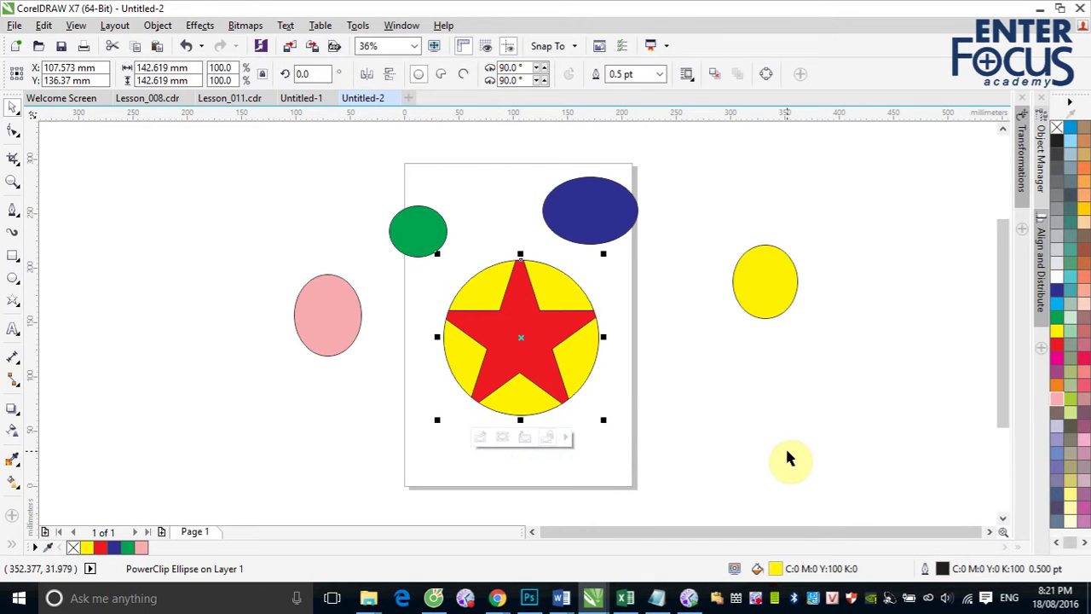
Select the PowerClip contents directly and move the star down to about X 108 mm, Y 80 mm, in the circle's lower part.
left_click(503, 438)
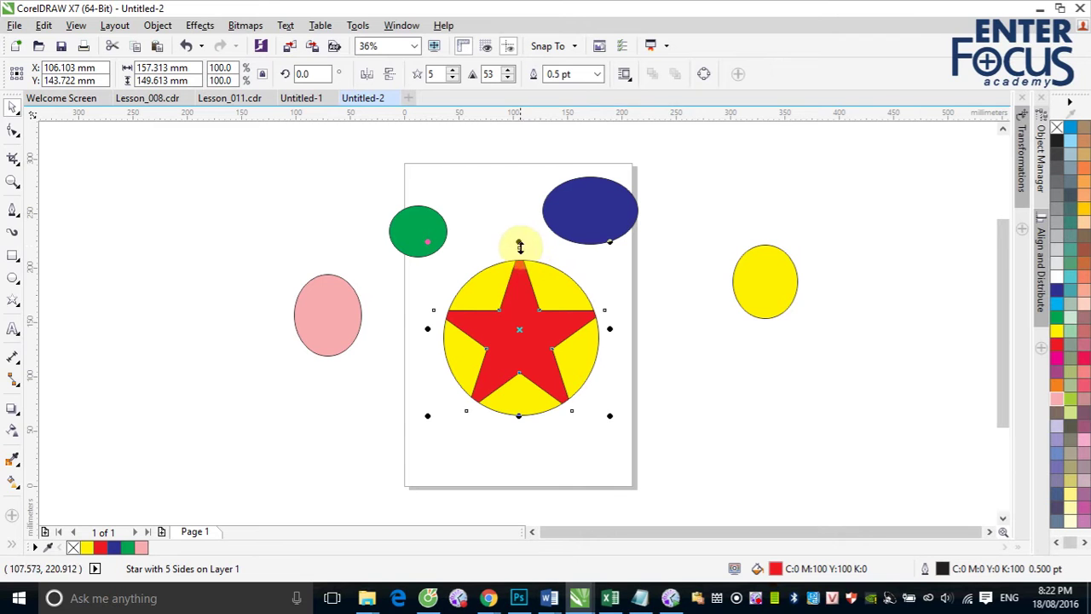
left_click(522, 323)
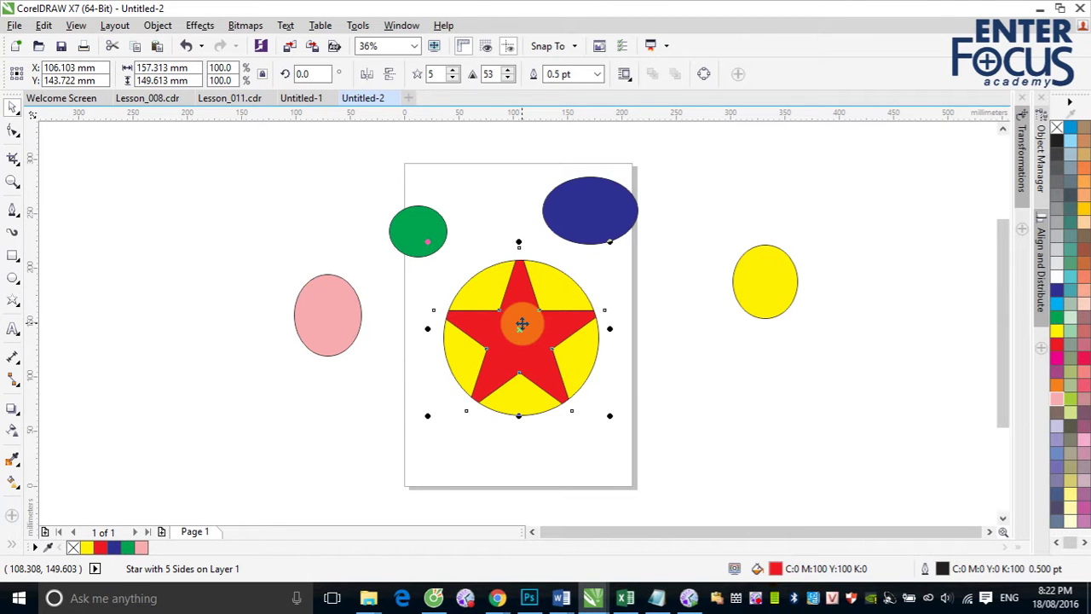
left_click_drag(521, 325, 522, 402)
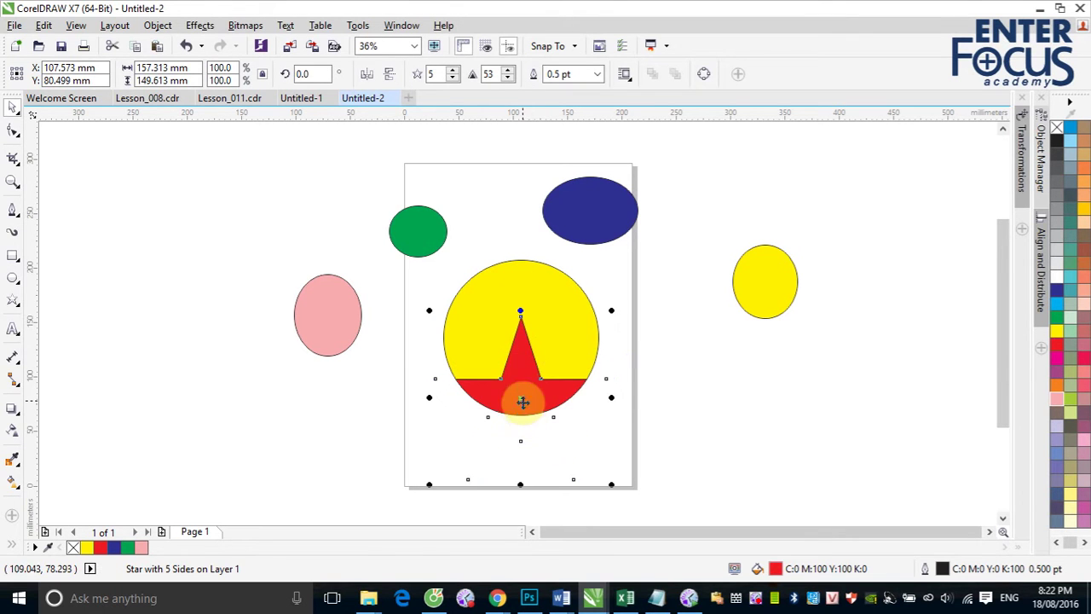
left_click(703, 437)
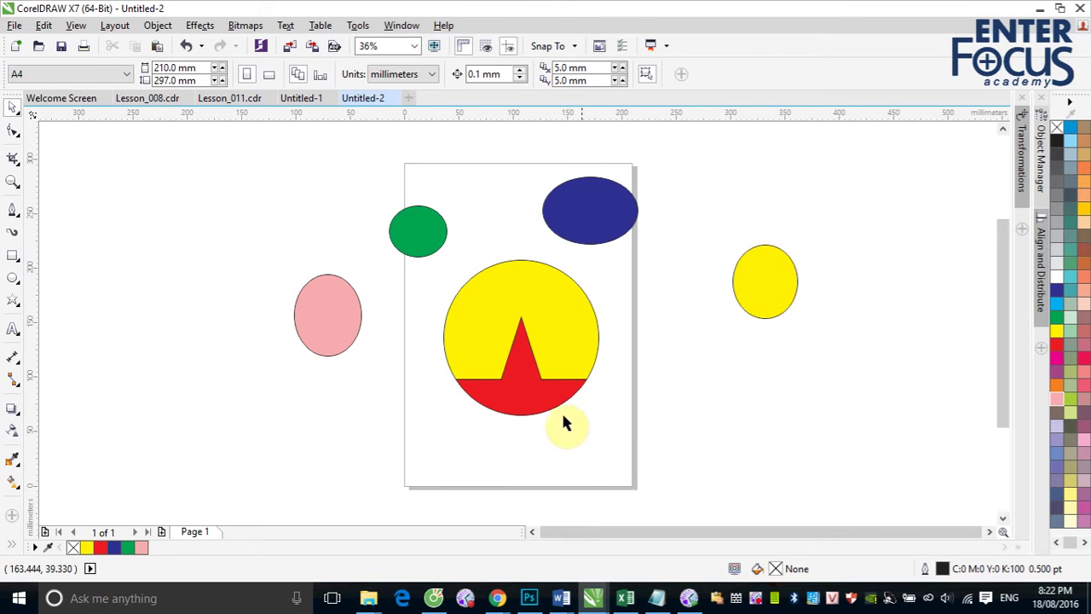
Extract the star from the circle's PowerClip and move it beside the page to about X 262 mm, Y 61 mm.
left_click(539, 408)
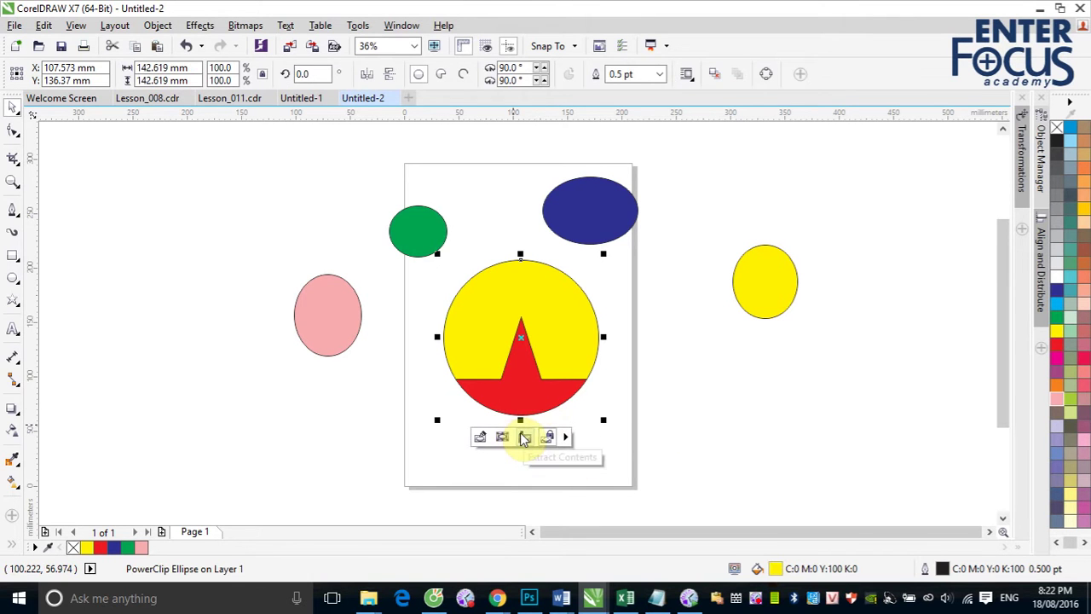
left_click(524, 437)
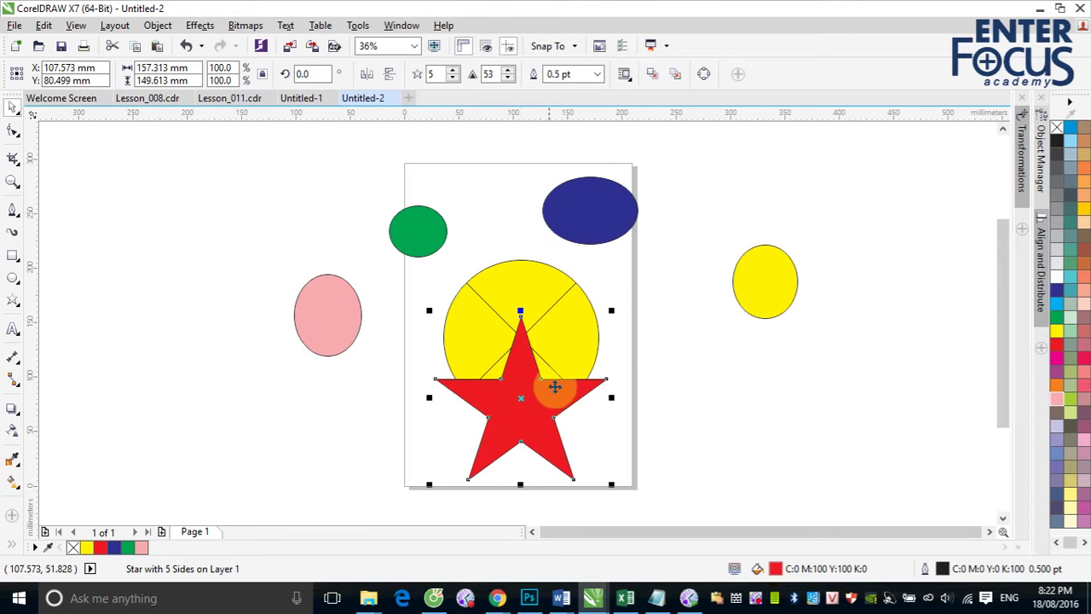
left_click_drag(531, 417, 699, 439)
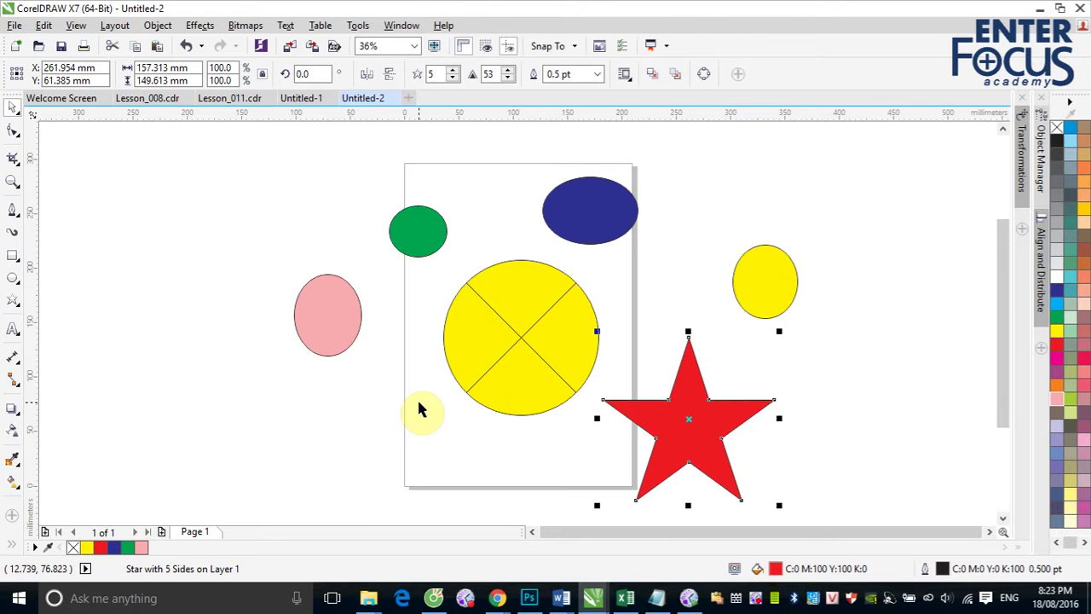
Set the emptied circle's frame type to None to turn it back into an ordinary ellipse.
right_click(536, 341)
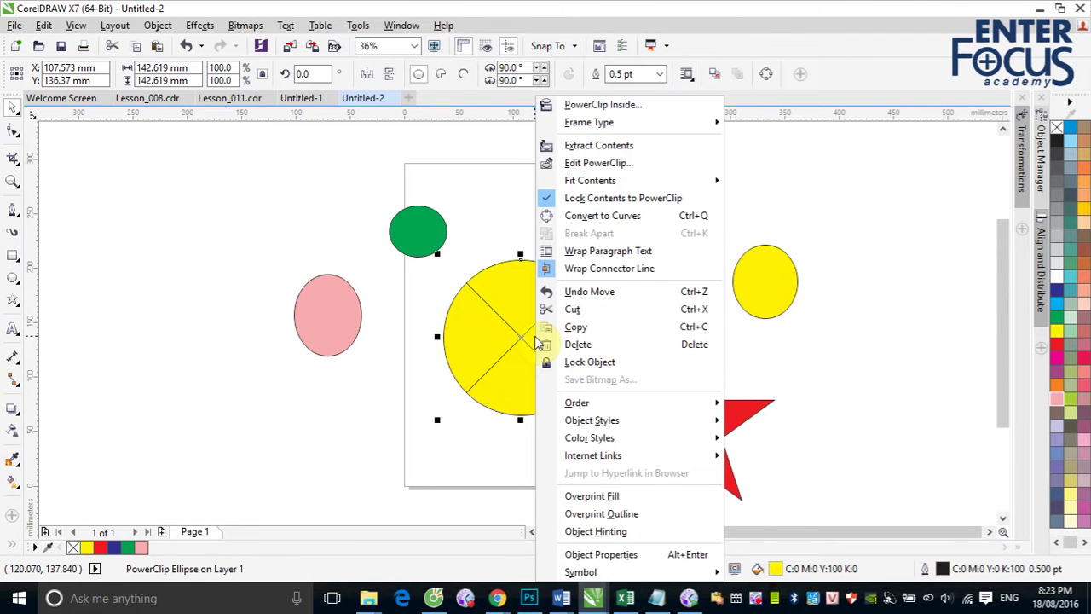
mouse_move(638, 124)
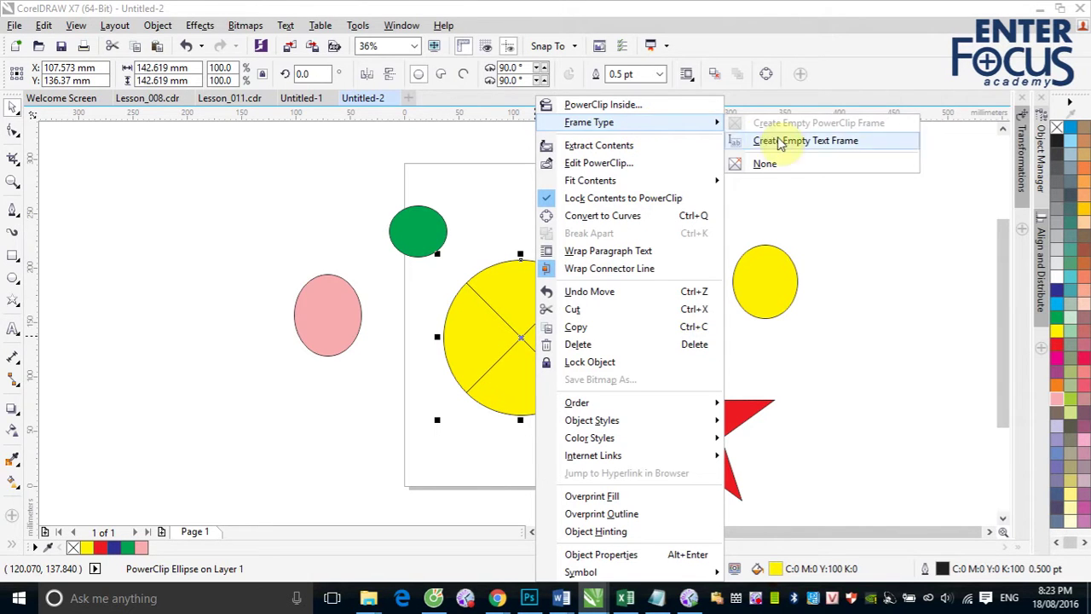
left_click(765, 165)
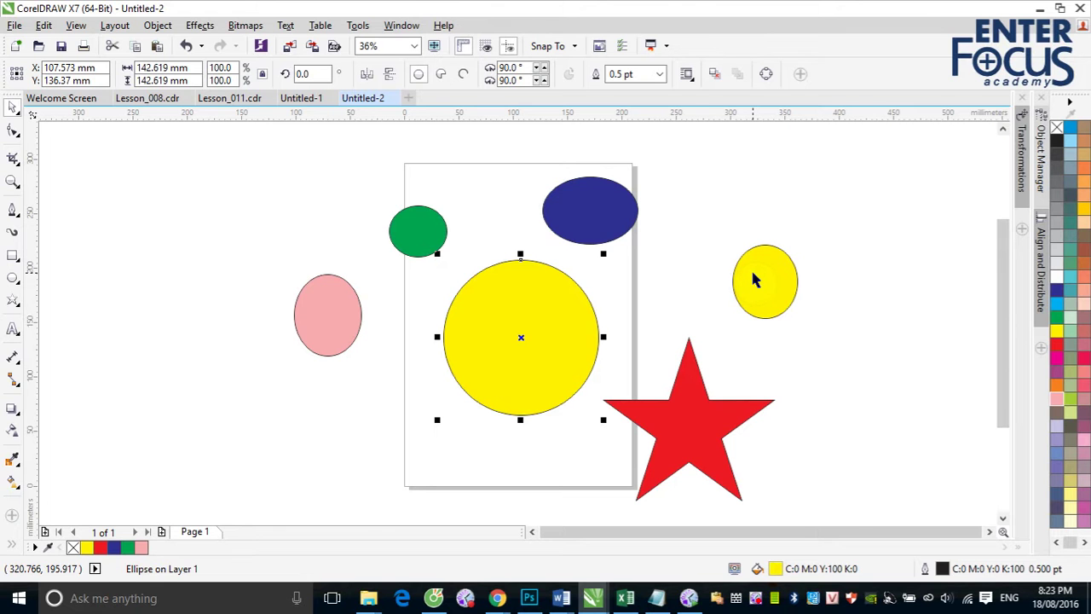
Review the general, display and edit workspace options, and set the PowerClip Frame option for auto-centering new content to Never.
key("ctrl+j")
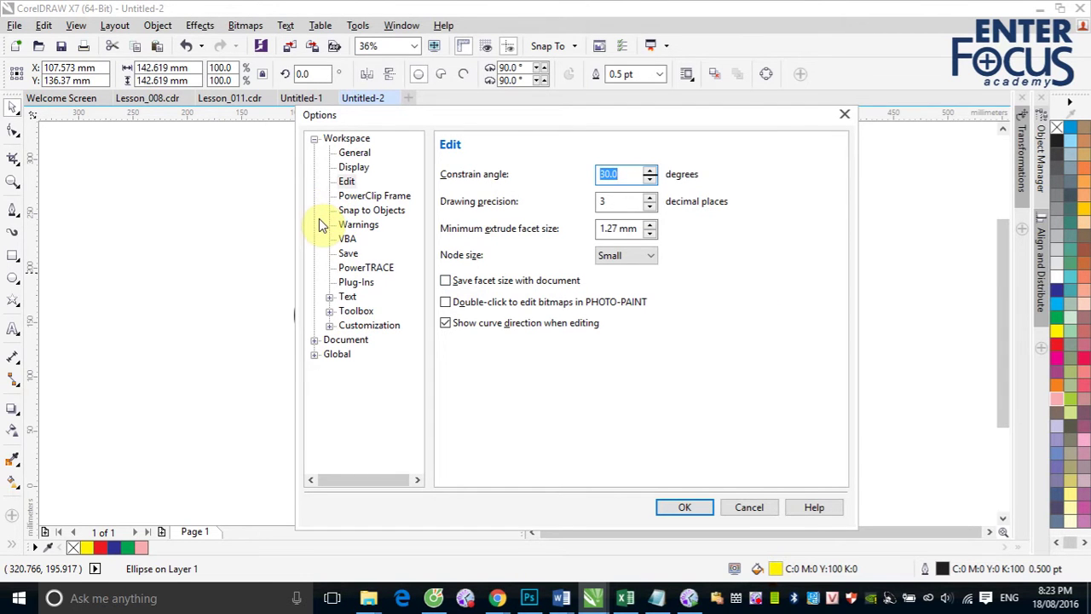
left_click(355, 139)
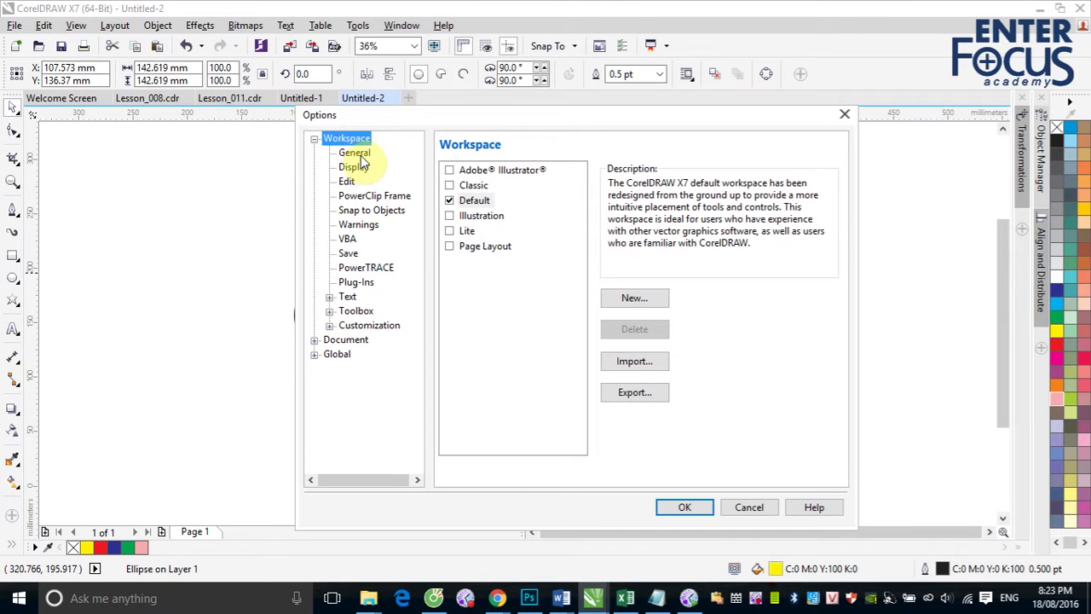
left_click(358, 155)
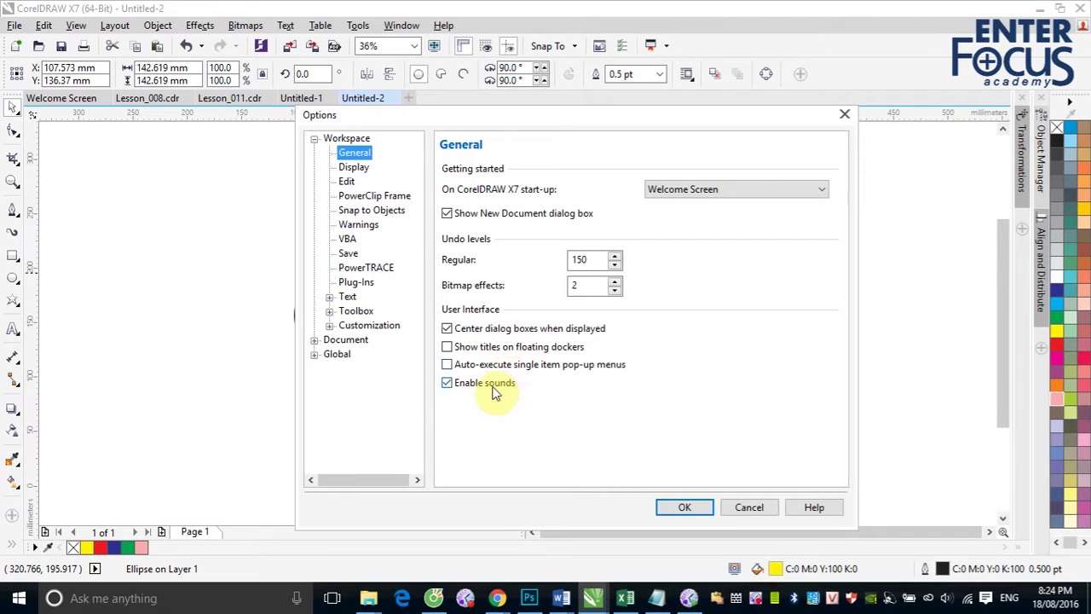
left_click(353, 168)
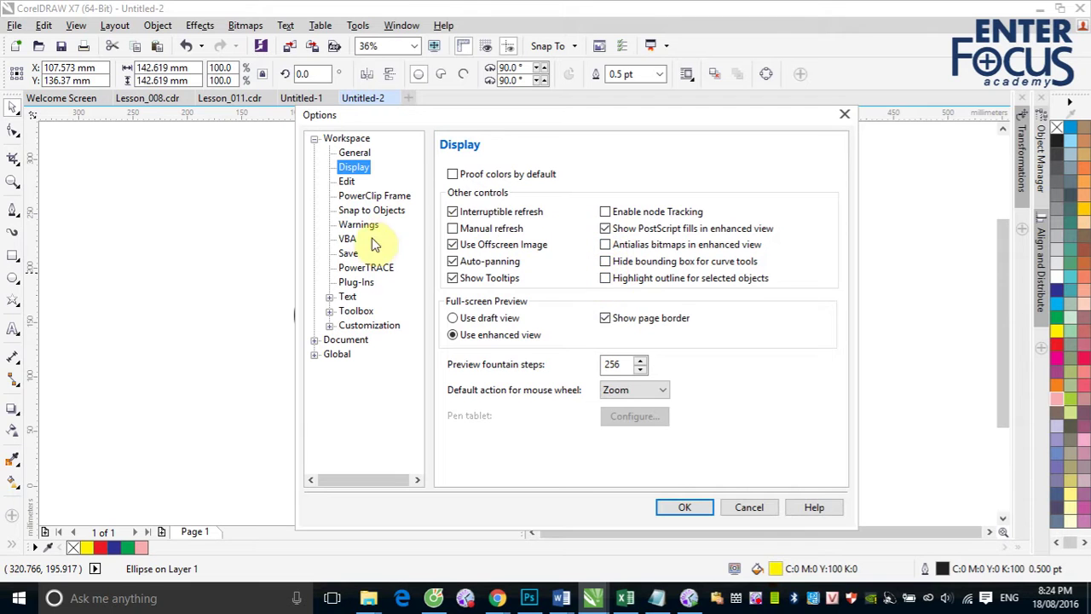
left_click(346, 182)
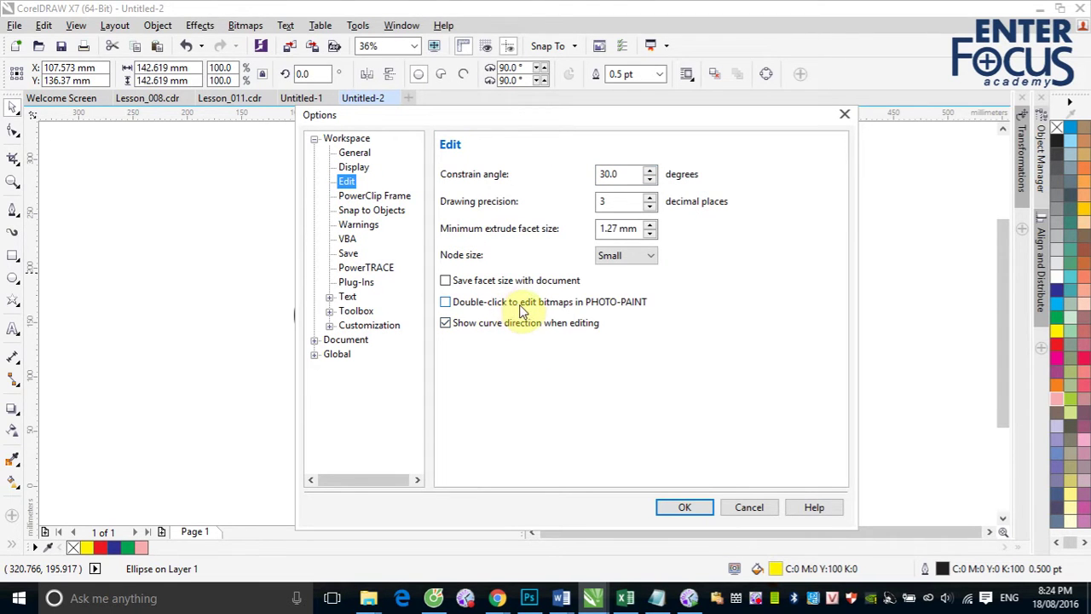
left_click(368, 196)
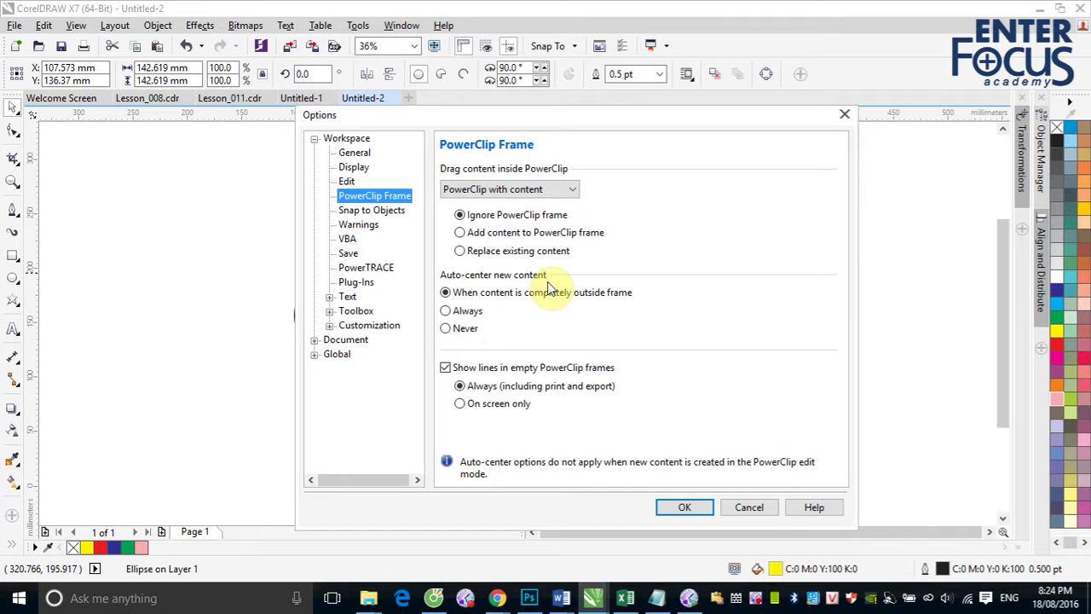
left_click(445, 328)
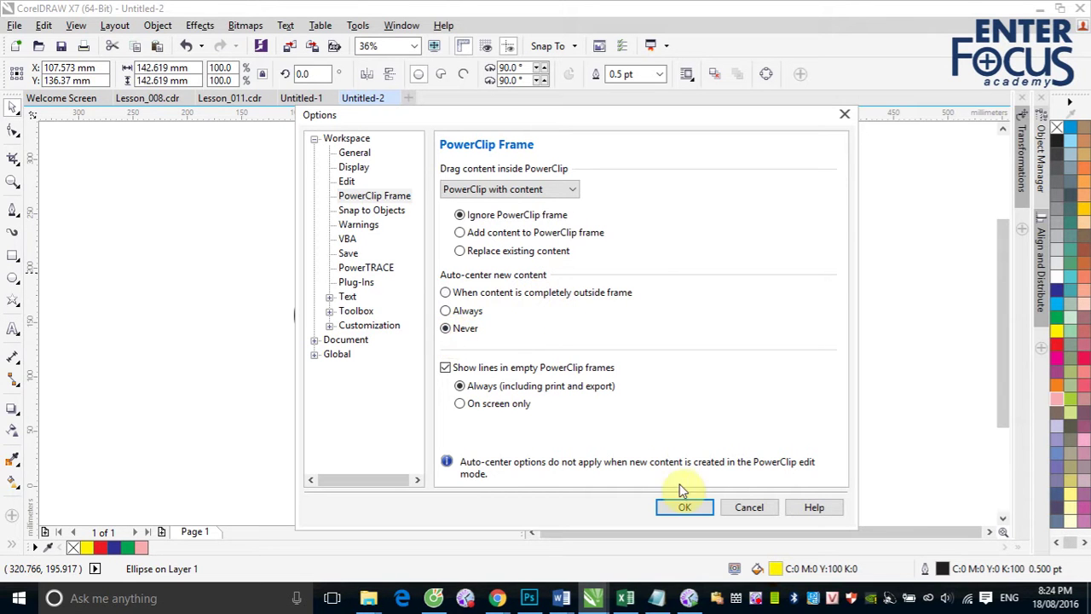
left_click(685, 506)
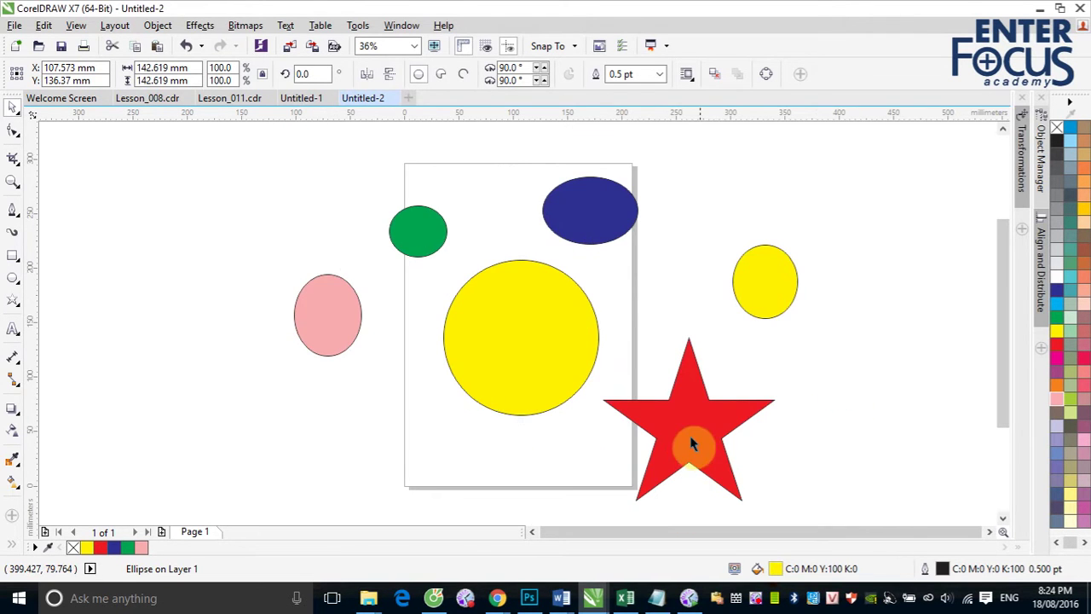
PowerClip the red star inside the large yellow circle.
left_click(674, 436)
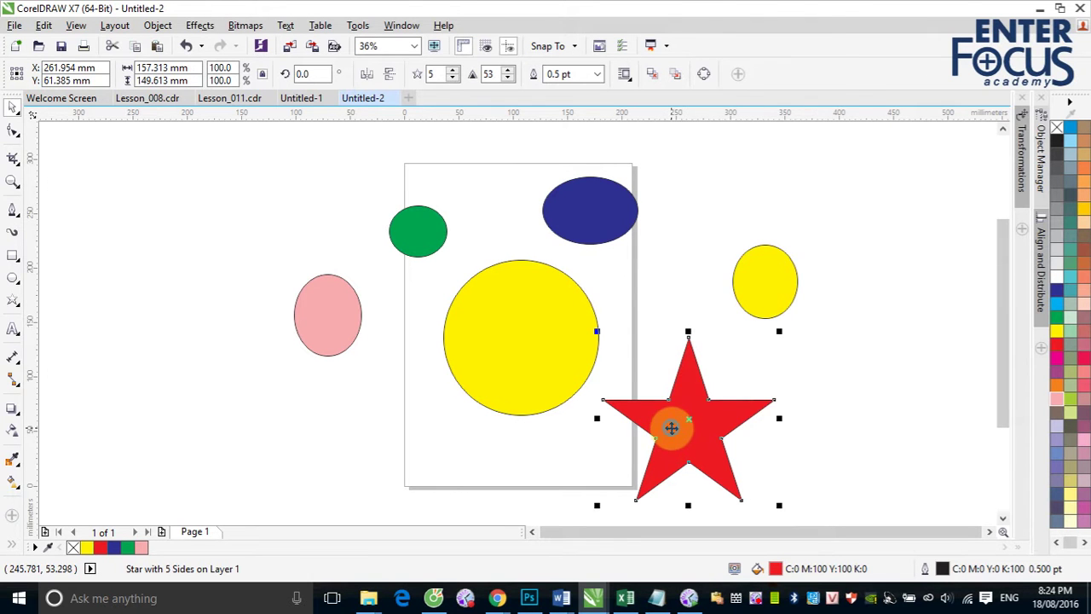
right_click(672, 428)
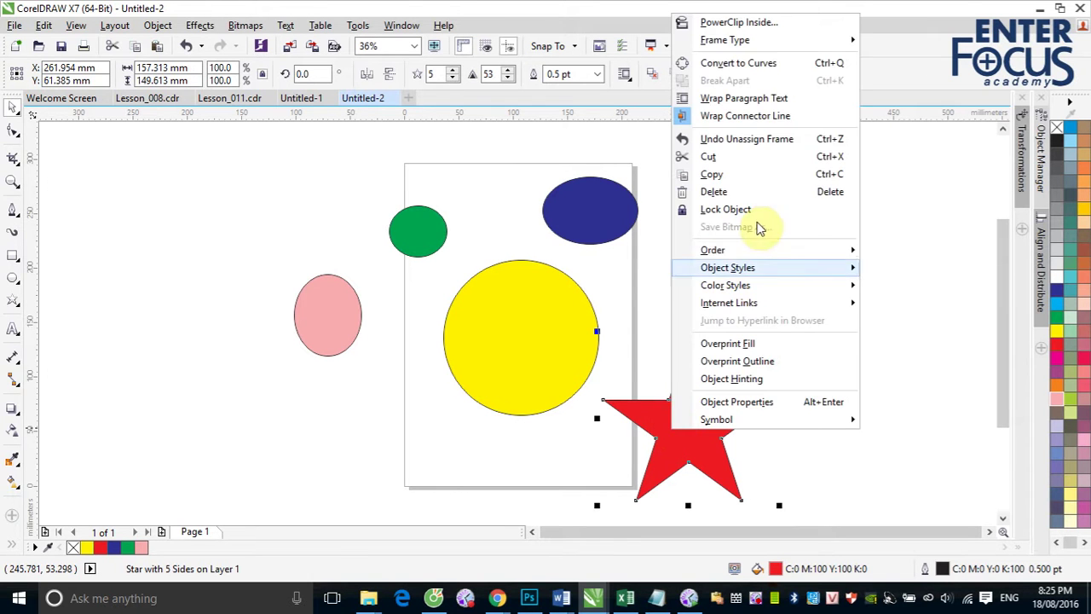
left_click(759, 23)
left_click(535, 309)
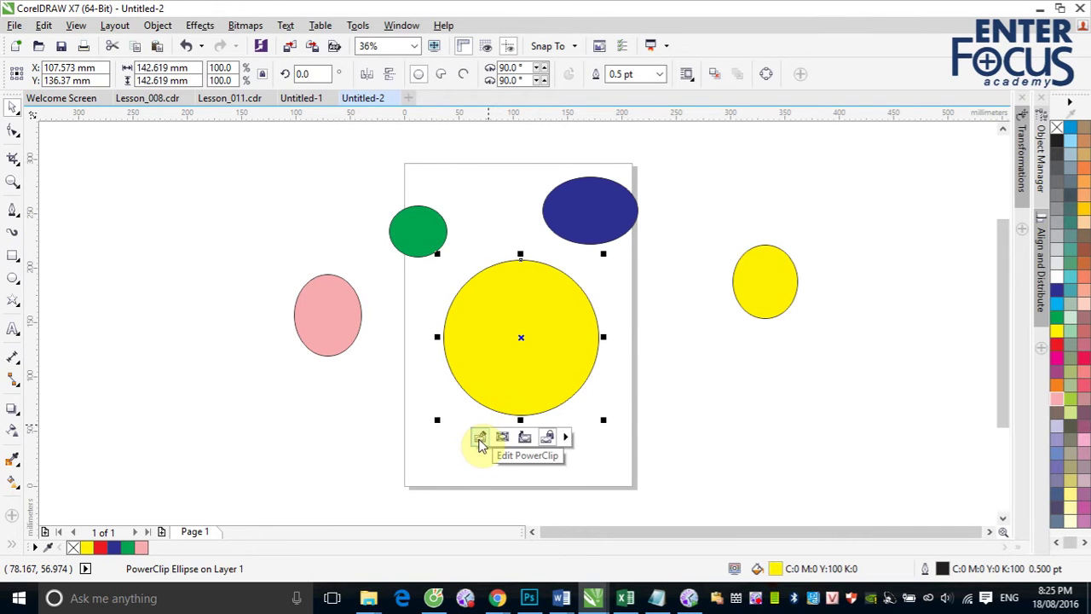
Edit the PowerClip to move the star into the circle at about X 117 mm, Y 138 mm, and finish editing.
left_click(479, 439)
left_click_drag(689, 447, 534, 362)
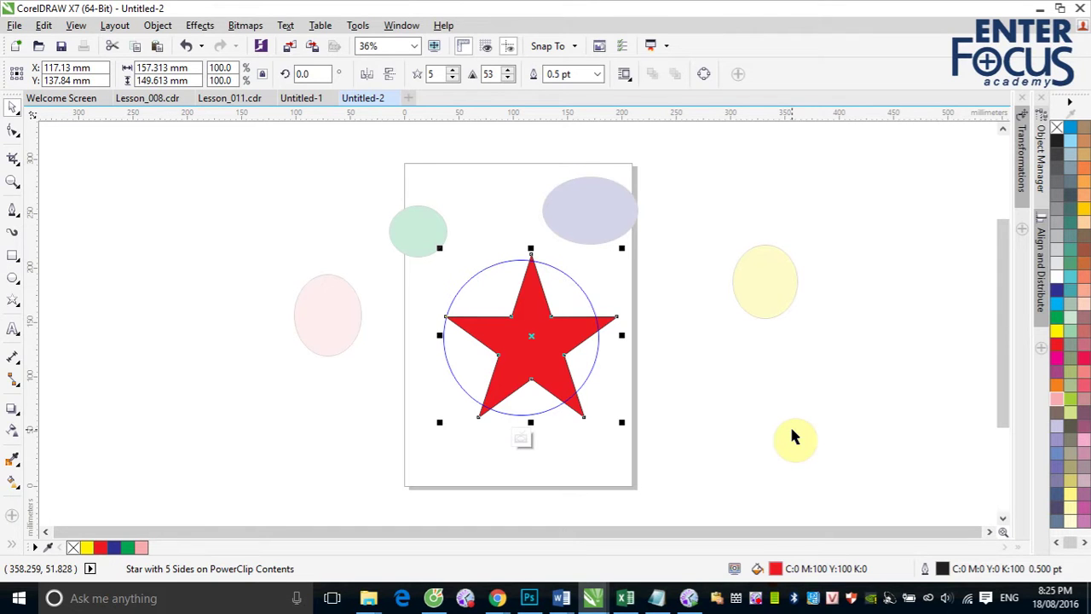
left_click(523, 439)
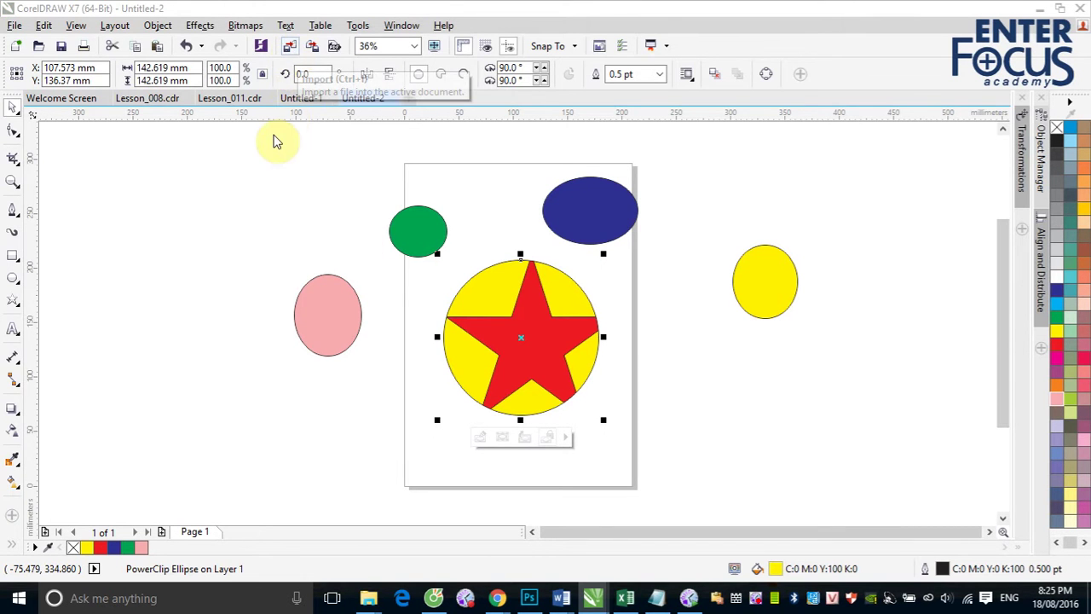
Import co_viet_nam.jpg from the For_website folder and place it at original size beside the page, over the small yellow ellipse.
key("ctrl+i")
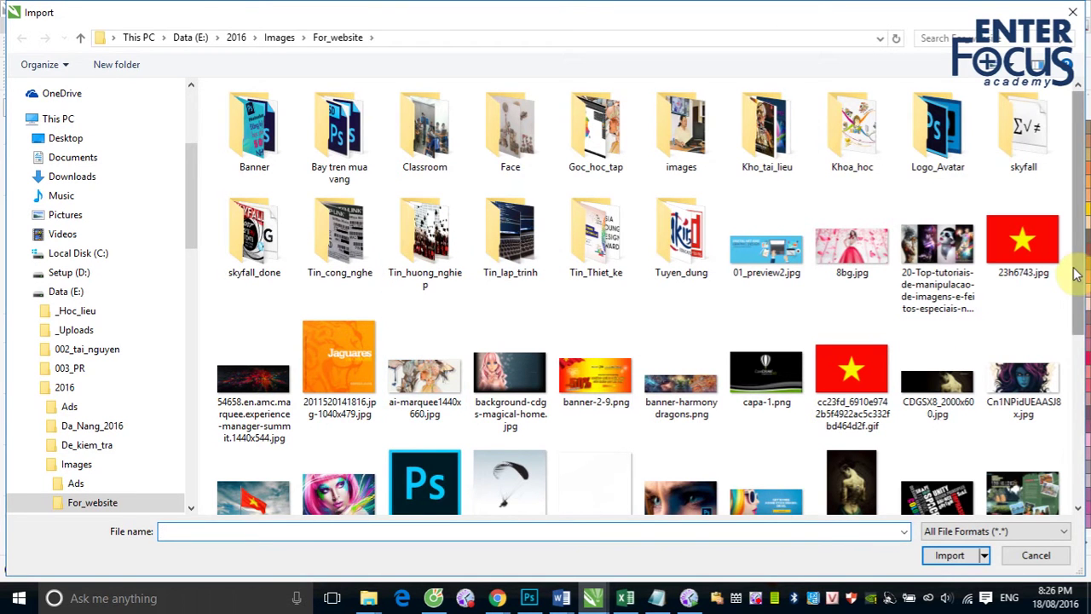
scroll(1077, 273, "down", 1)
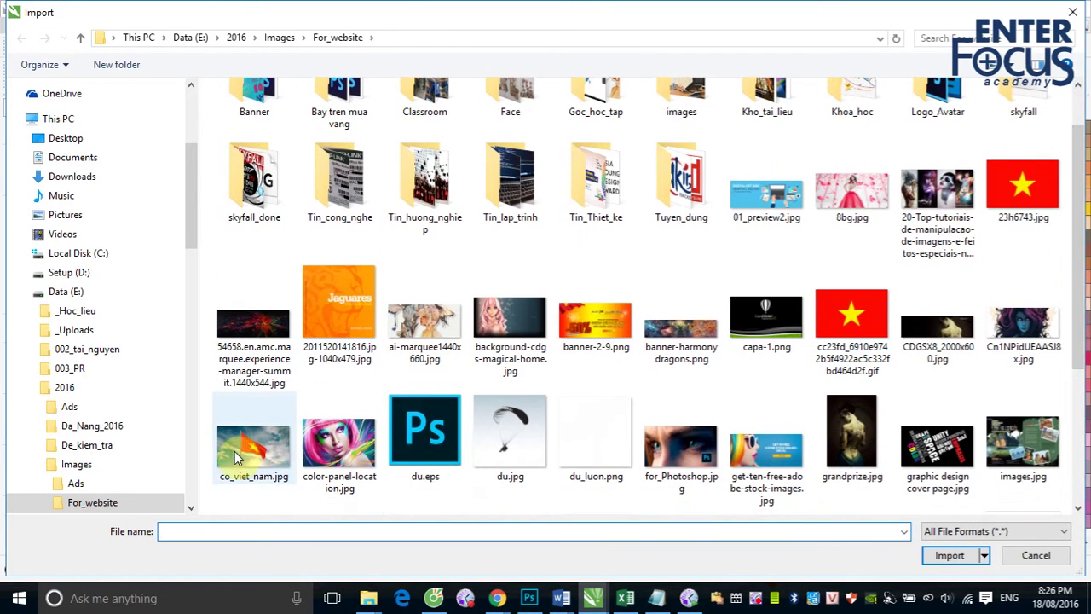
left_click(237, 459)
left_click(950, 555)
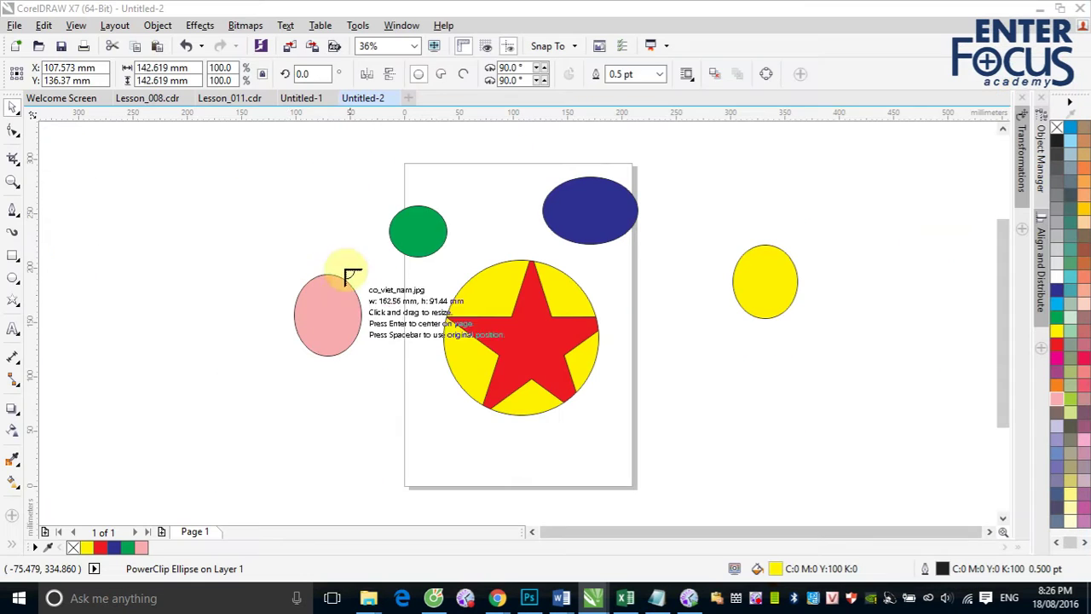
left_click(705, 184)
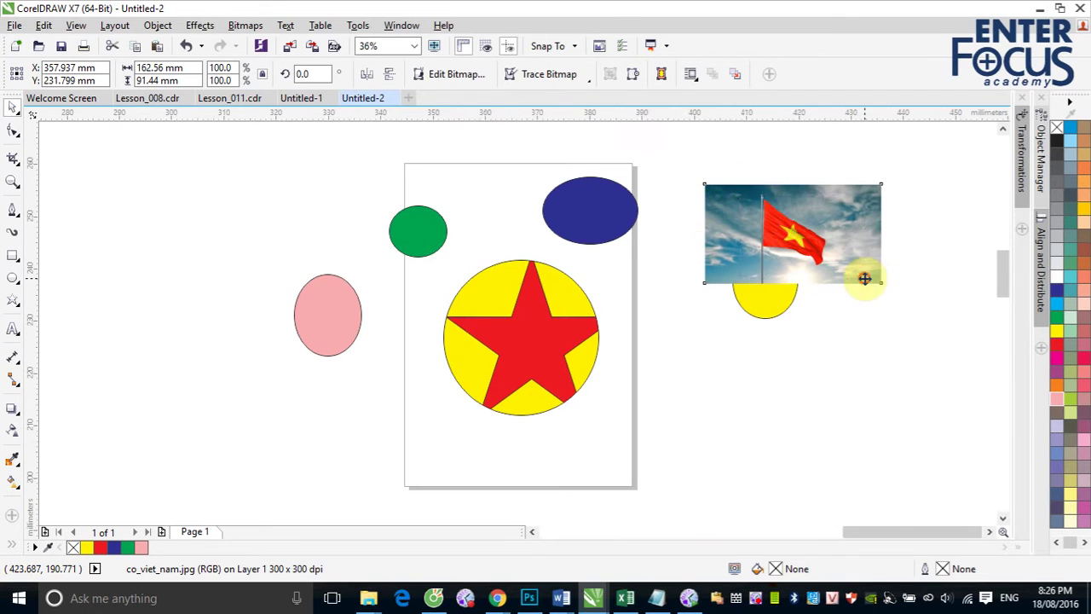
Trace a closed curve about 58 by 60 mm around the waving red flag in the photo with the Pen tool.
key("shift+F2")
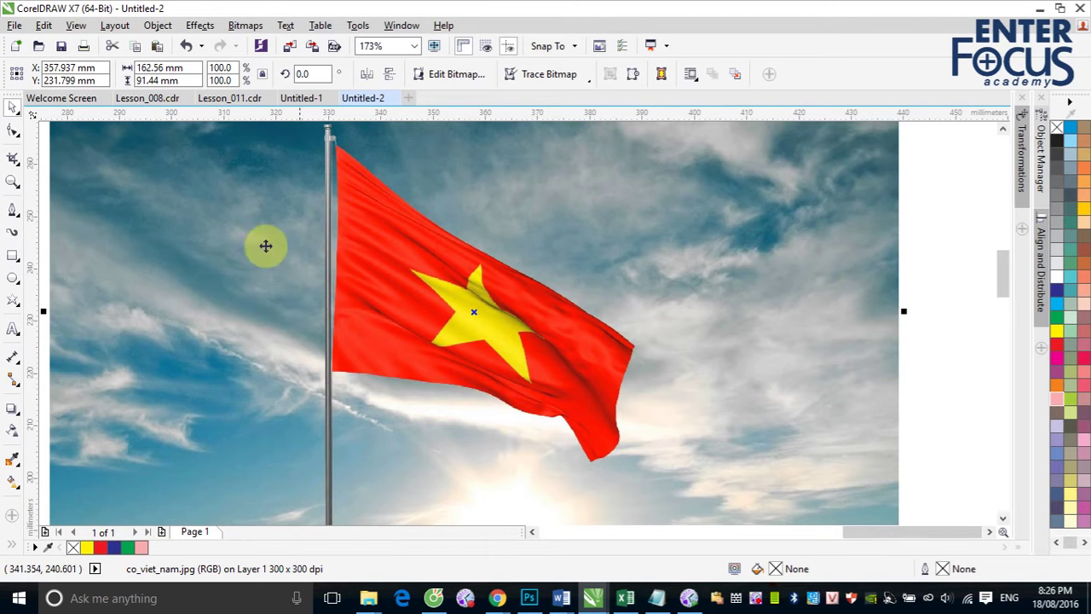
left_click(13, 210)
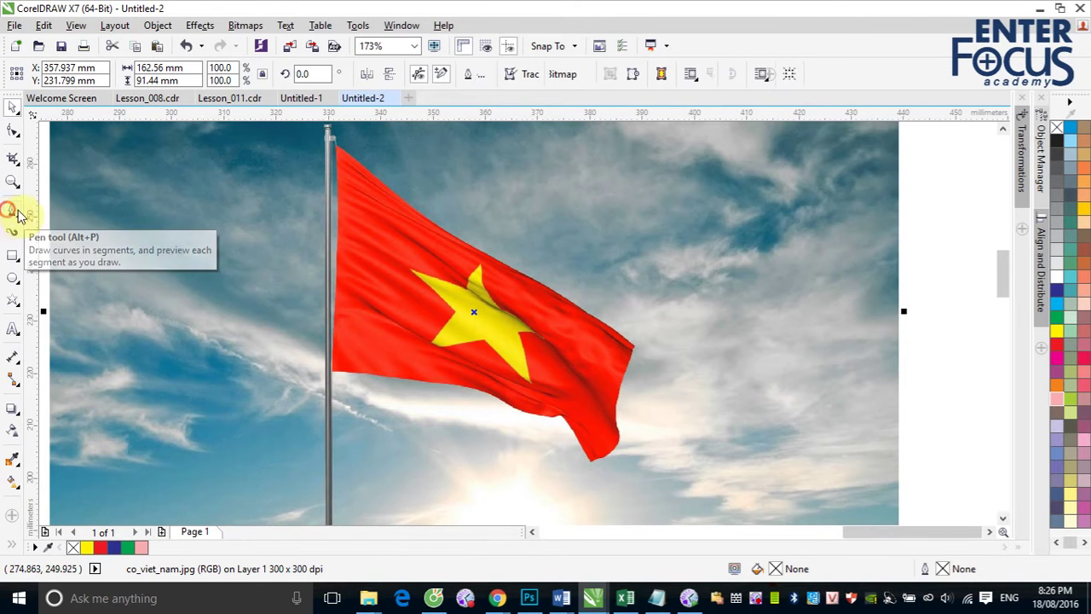
left_click(334, 146)
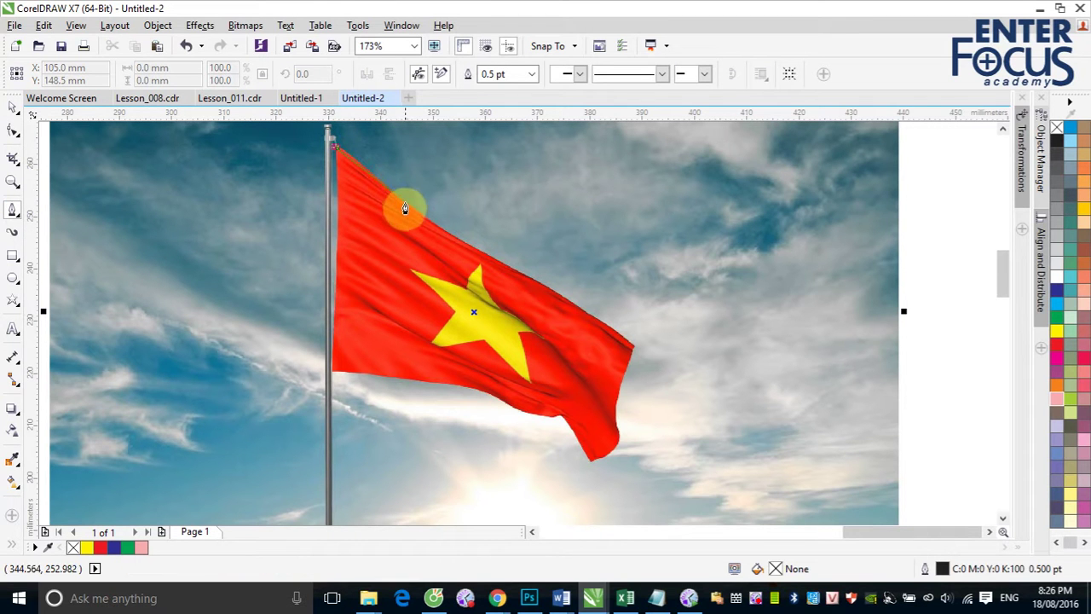
left_click_drag(405, 206, 438, 236)
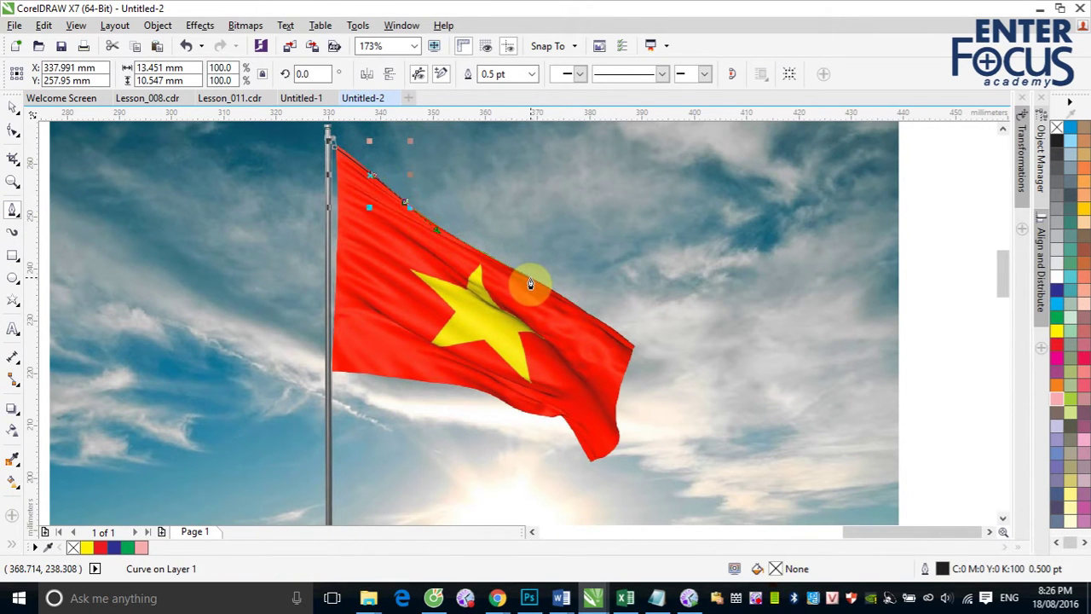
left_click_drag(532, 280, 554, 299)
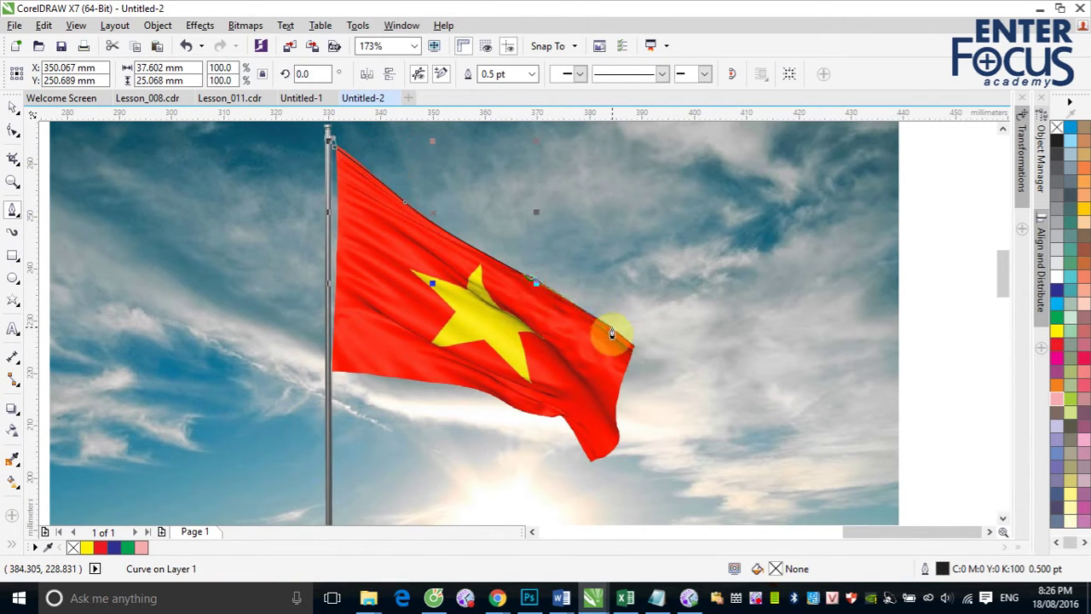
mouse_move(611, 333)
left_mouse_down()
mouse_move(633, 366)
mouse_move(623, 387)
left_mouse_up()
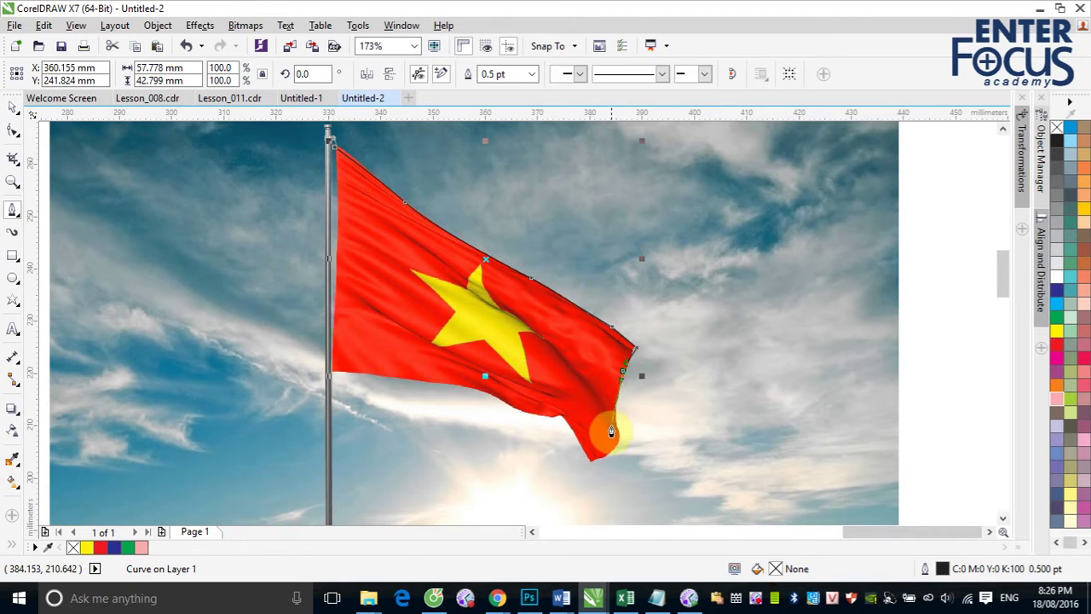
mouse_move(616, 431)
left_mouse_down()
mouse_move(620, 445)
mouse_move(578, 471)
mouse_move(589, 463)
mouse_move(561, 419)
mouse_move(415, 390)
left_mouse_up()
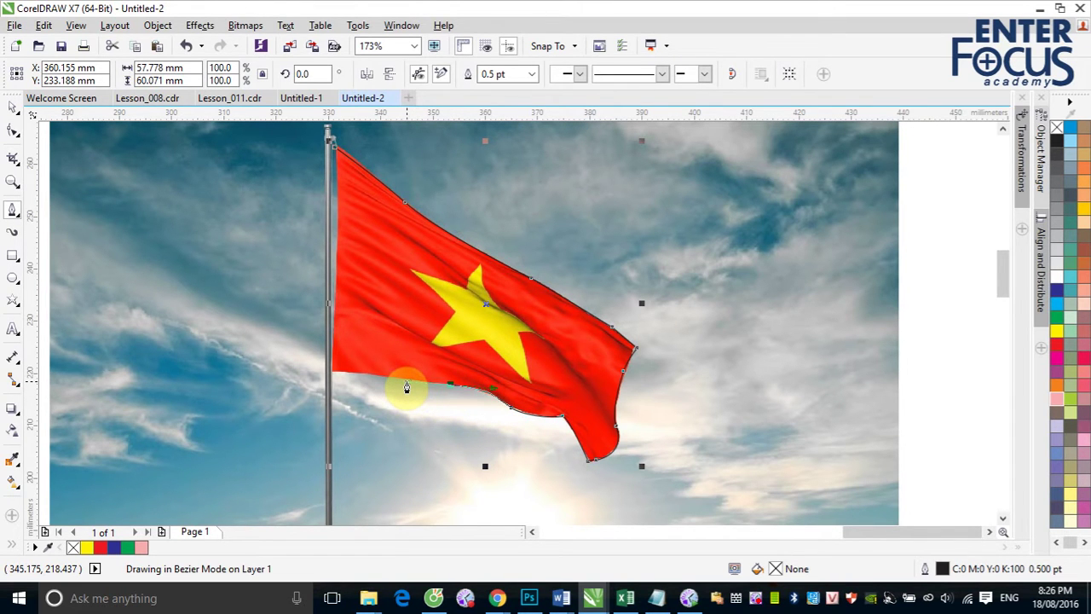
left_click(397, 389)
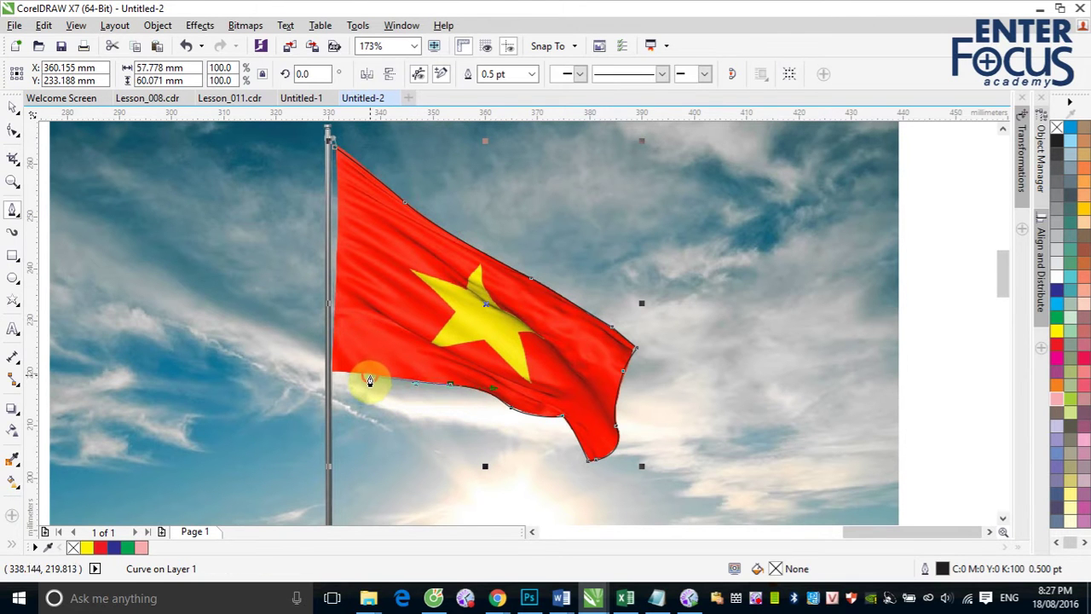
left_click_drag(369, 381, 337, 361)
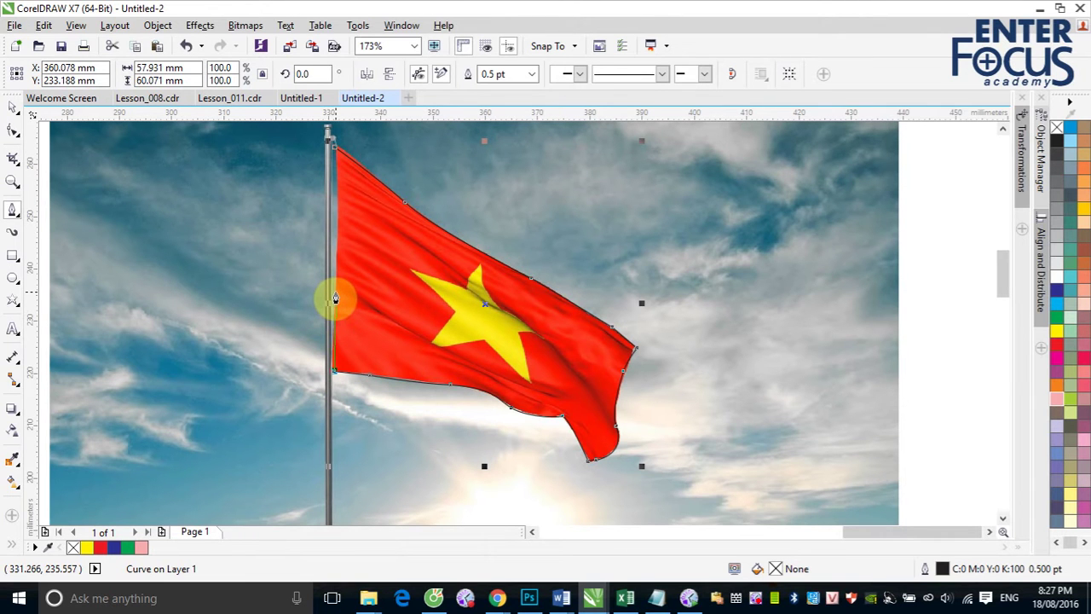
mouse_move(335, 298)
left_mouse_down()
mouse_move(335, 156)
mouse_move(335, 169)
left_mouse_up()
left_click(338, 209)
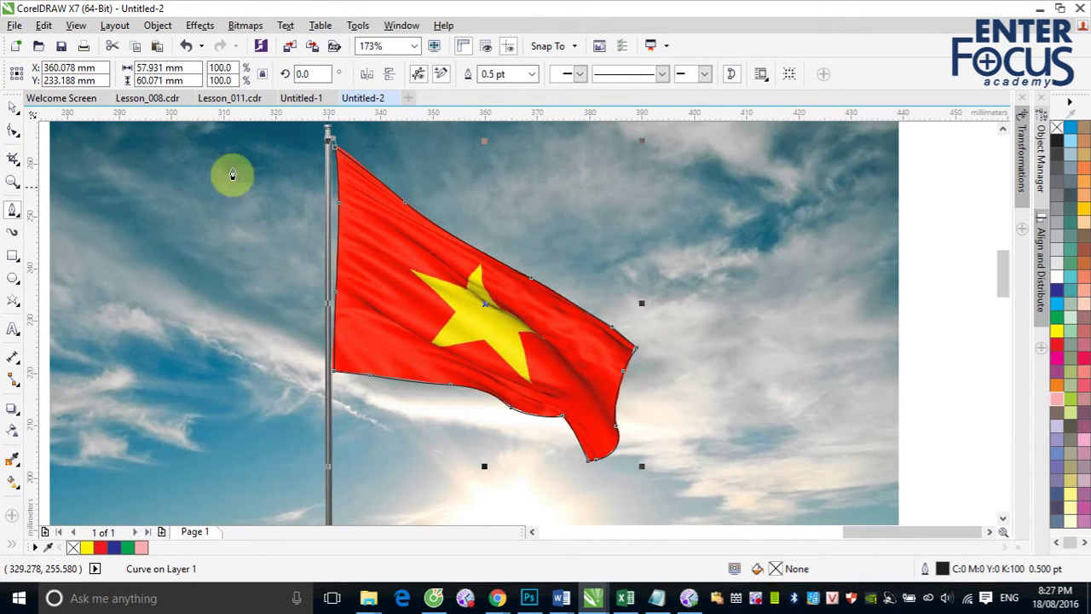
left_click(11, 106)
left_click(989, 292)
Set the PowerClip Frame option for auto-centering new content to When content is completely outside frame.
left_click(674, 299)
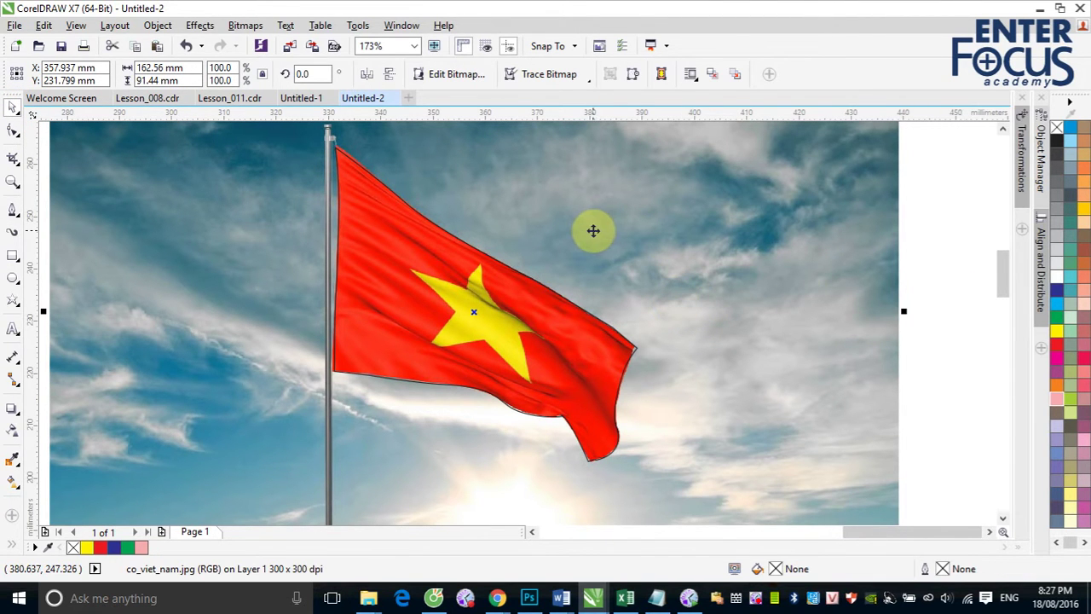
left_click(907, 250)
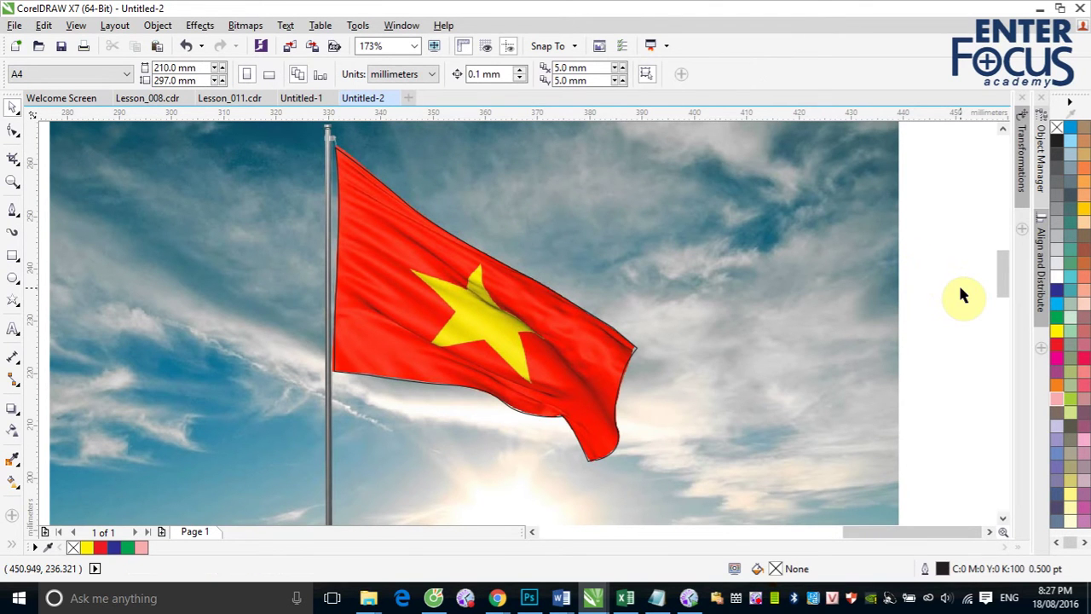
key("ctrl+j")
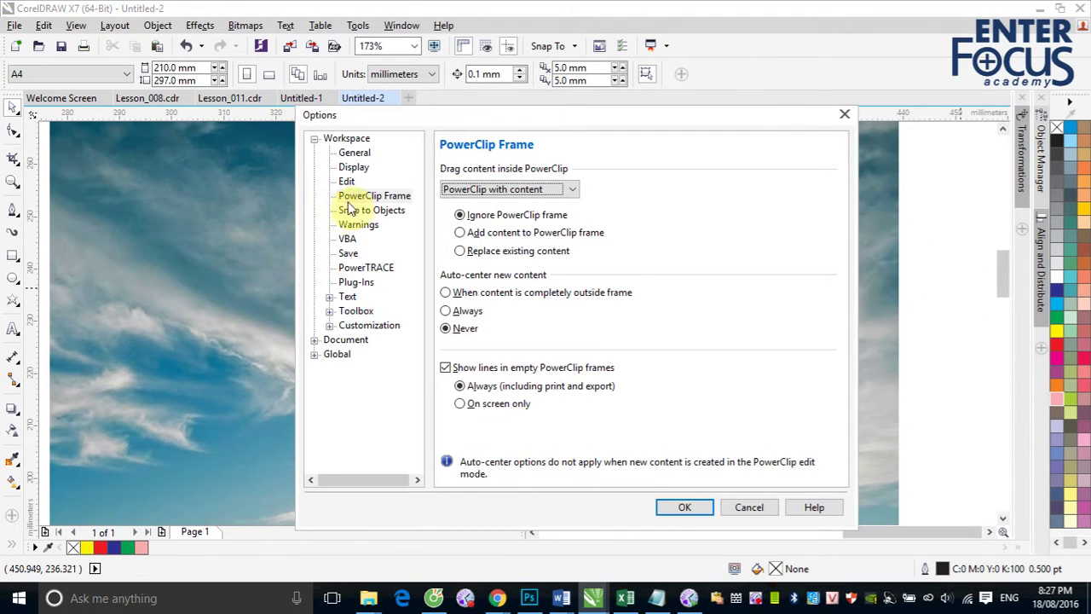
left_click(448, 293)
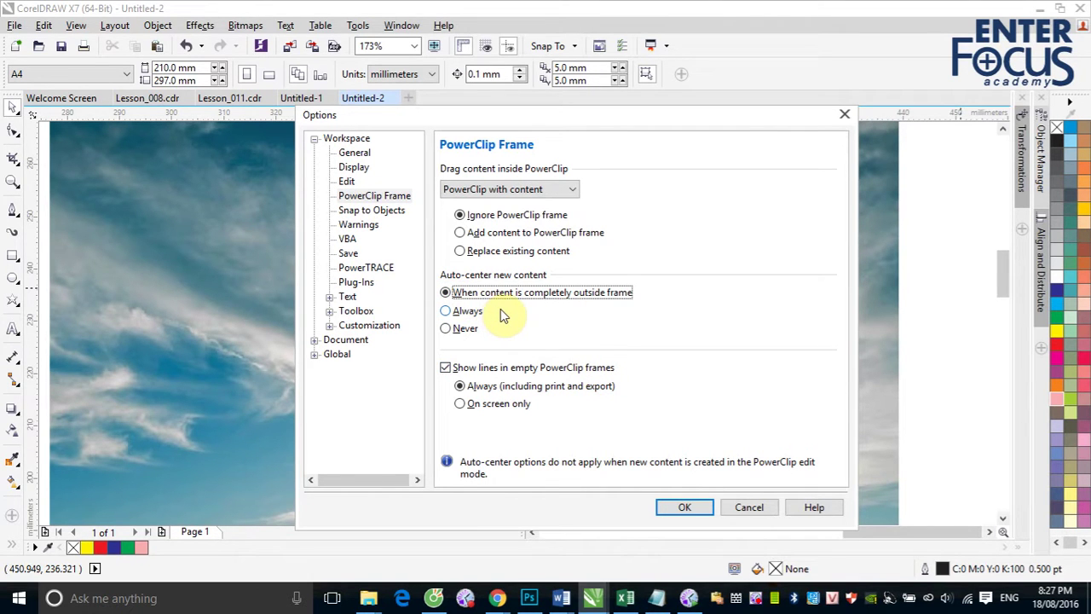
left_click(695, 508)
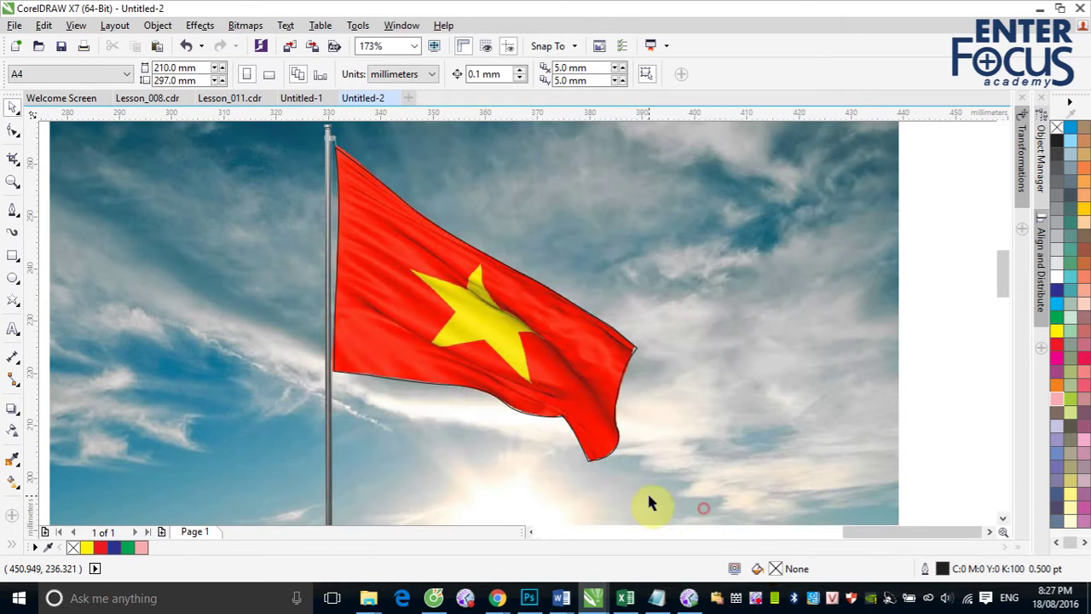
PowerClip the flag photo inside the traced flag outline.
left_click(947, 287)
left_click(716, 264)
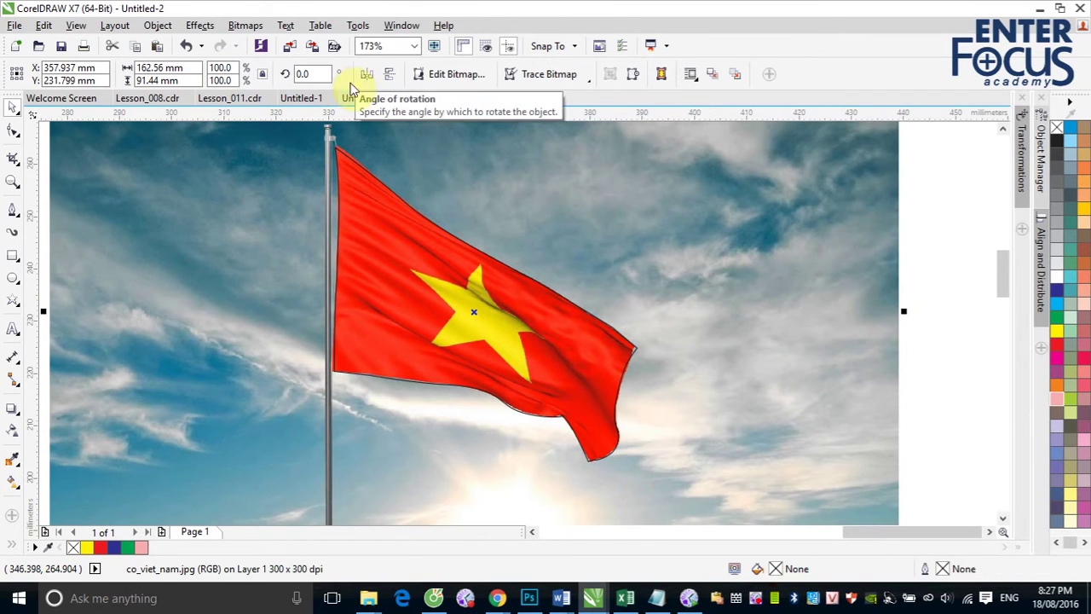
right_click(831, 264)
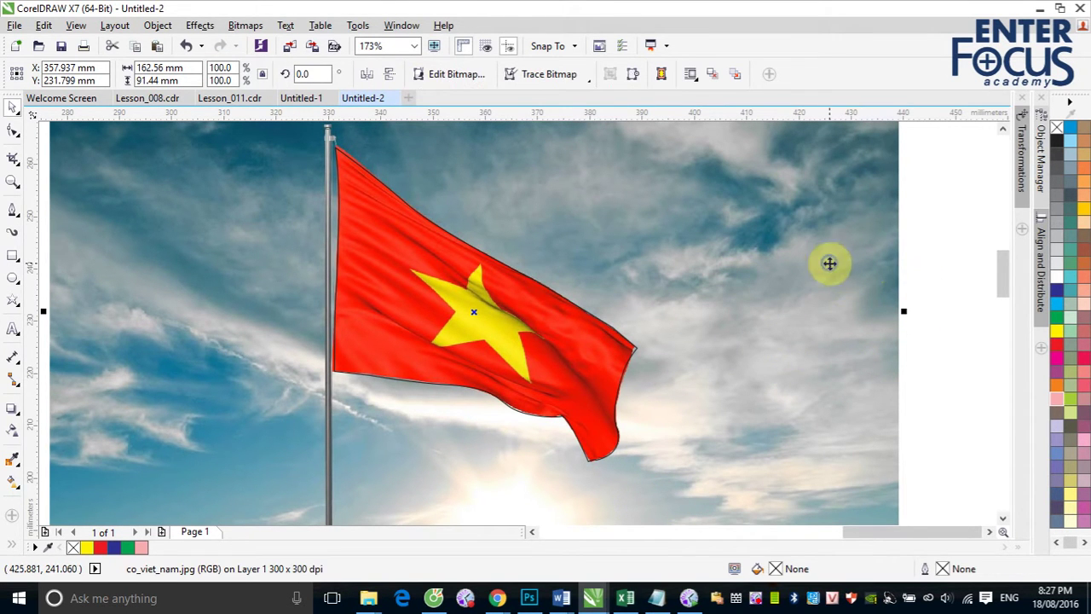
left_click(887, 139)
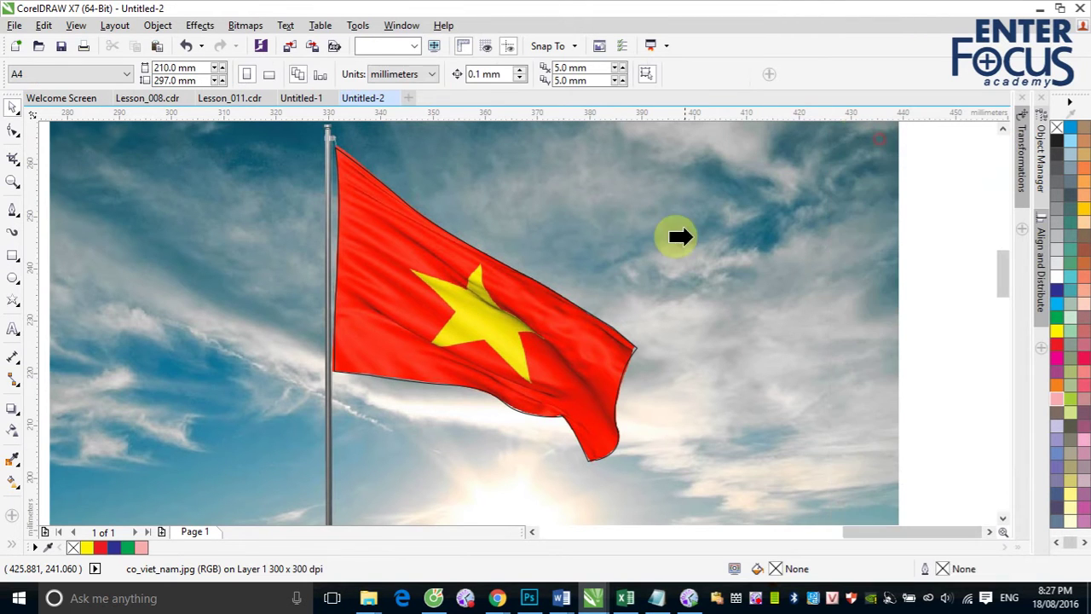
left_click(582, 316)
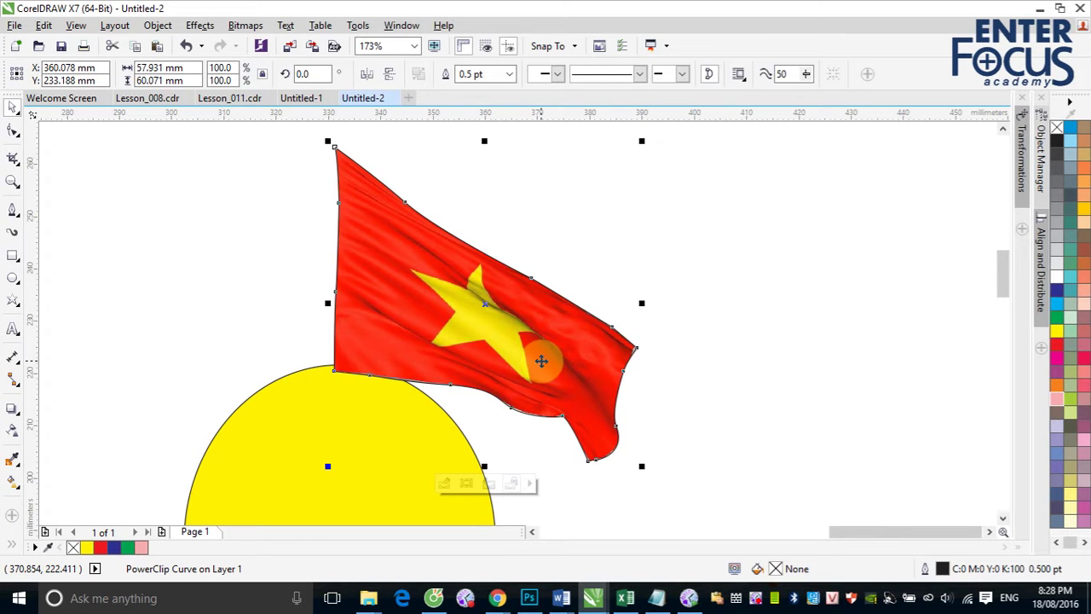
Move the clipped flag to about X 414 mm, Y 239 mm and the star circle to about X 582 mm, Y 289 mm.
left_click_drag(414, 312, 691, 285)
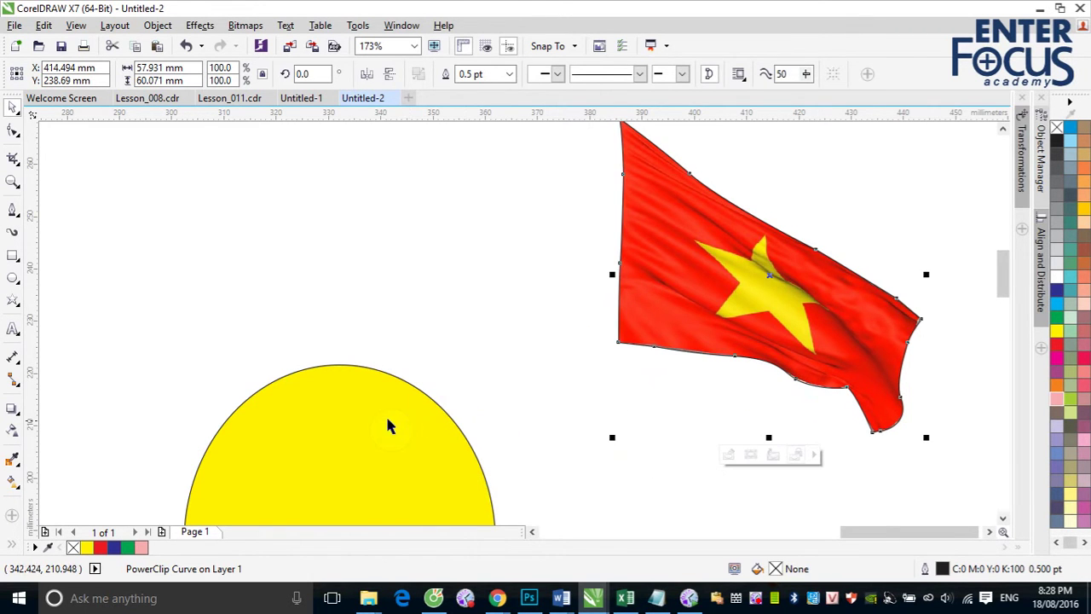
left_click(430, 386)
scroll(430, 385, "down", 2)
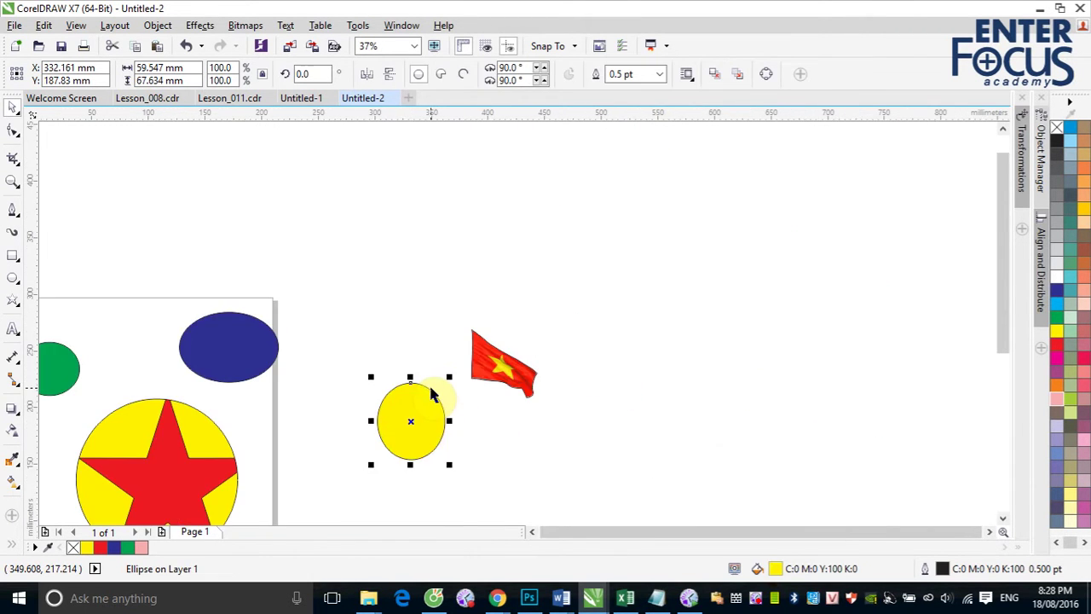
left_click_drag(200, 456, 743, 274)
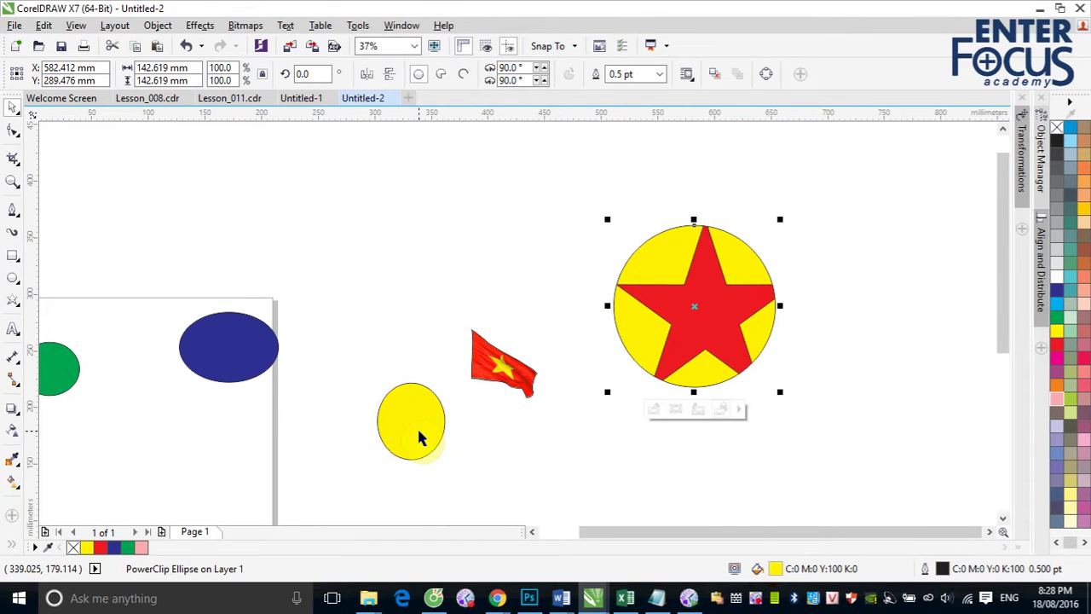
Move the blue ellipse below the flag, to about X 427 mm, Y 157 mm, and PowerClip it inside the flag.
left_click_drag(244, 359, 525, 457)
right_click(525, 455)
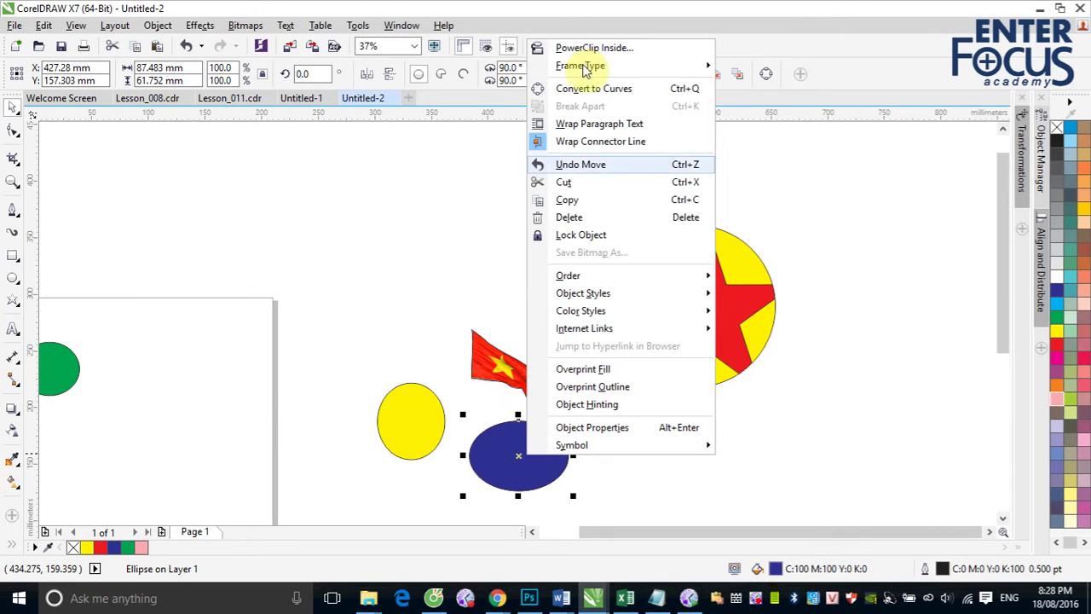
left_click(585, 48)
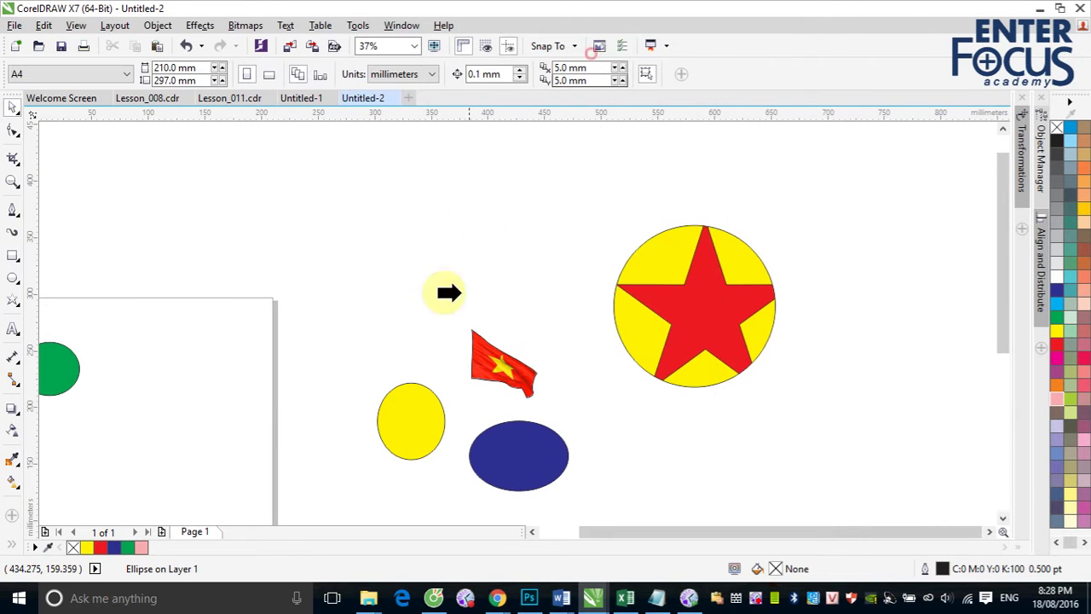
left_click(487, 372)
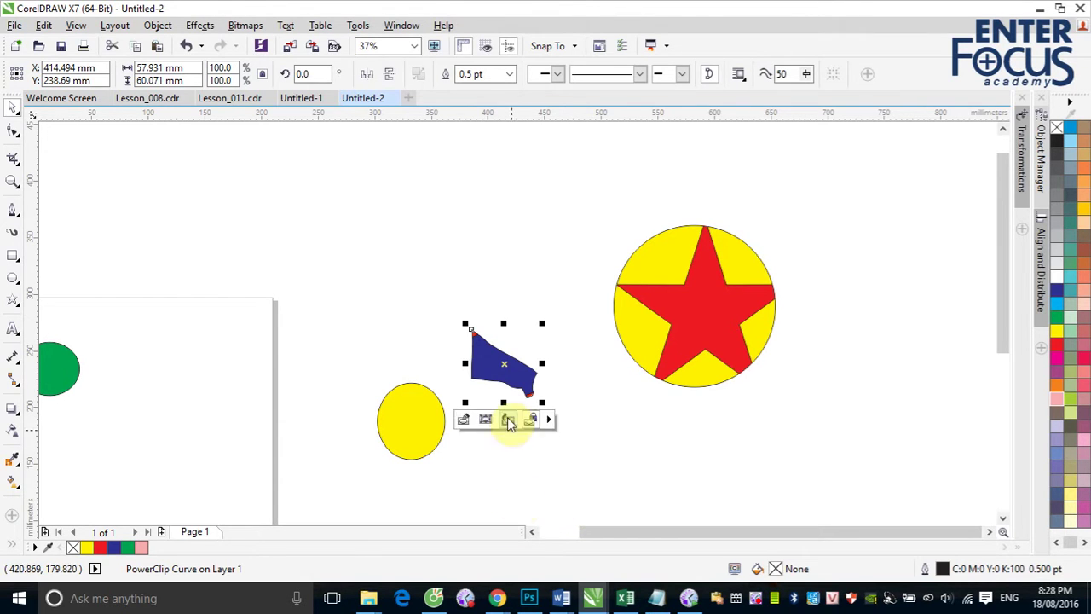
PowerClip the blue-filled flag inside the large yellow circle that holds the red star.
right_click(504, 364)
left_click(570, 105)
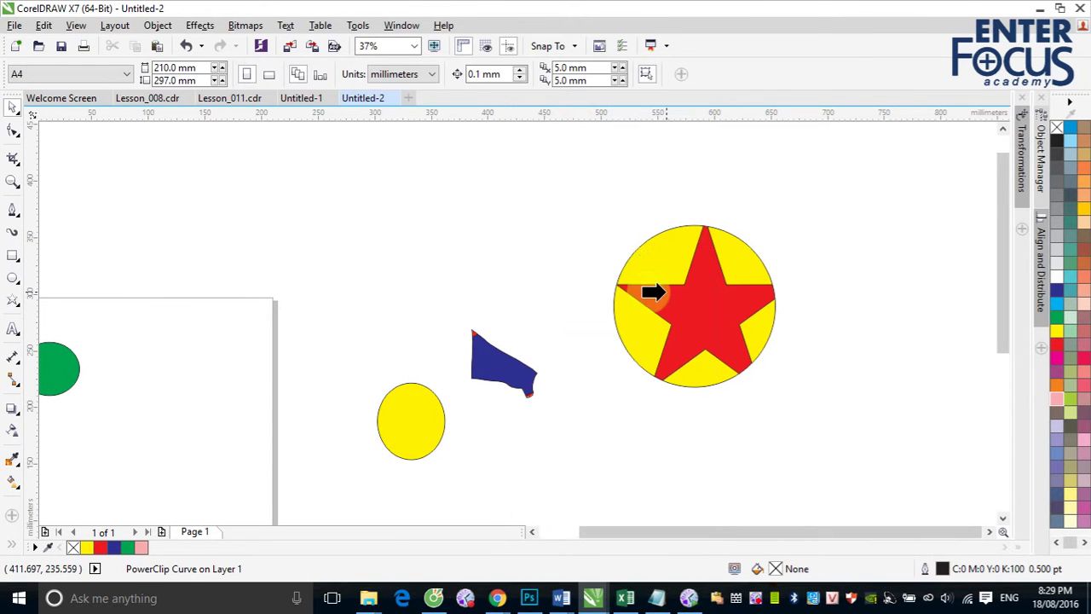
left_click(655, 295)
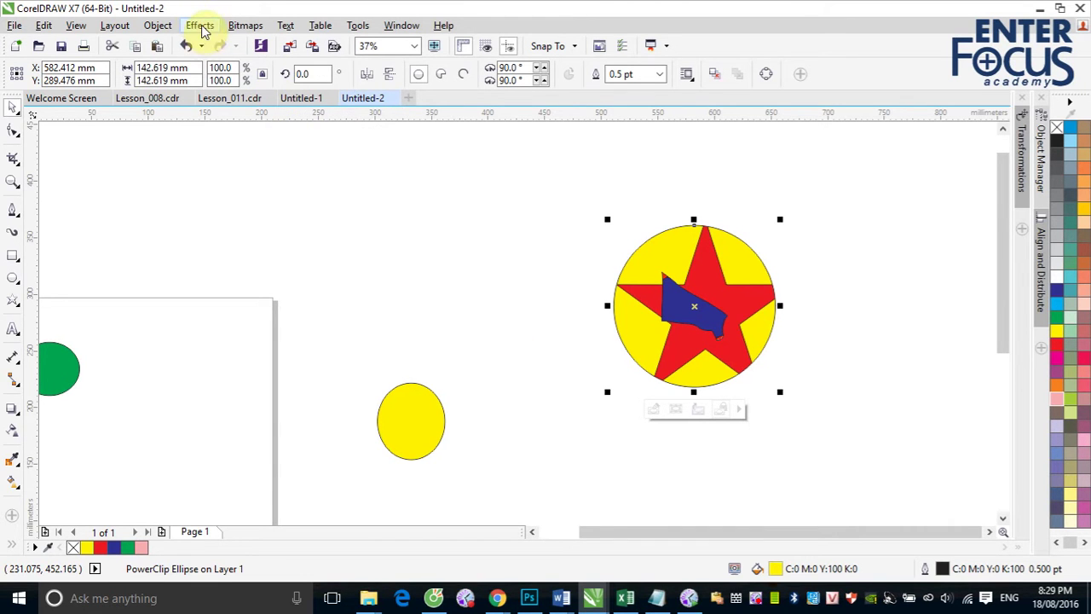
left_click(158, 26)
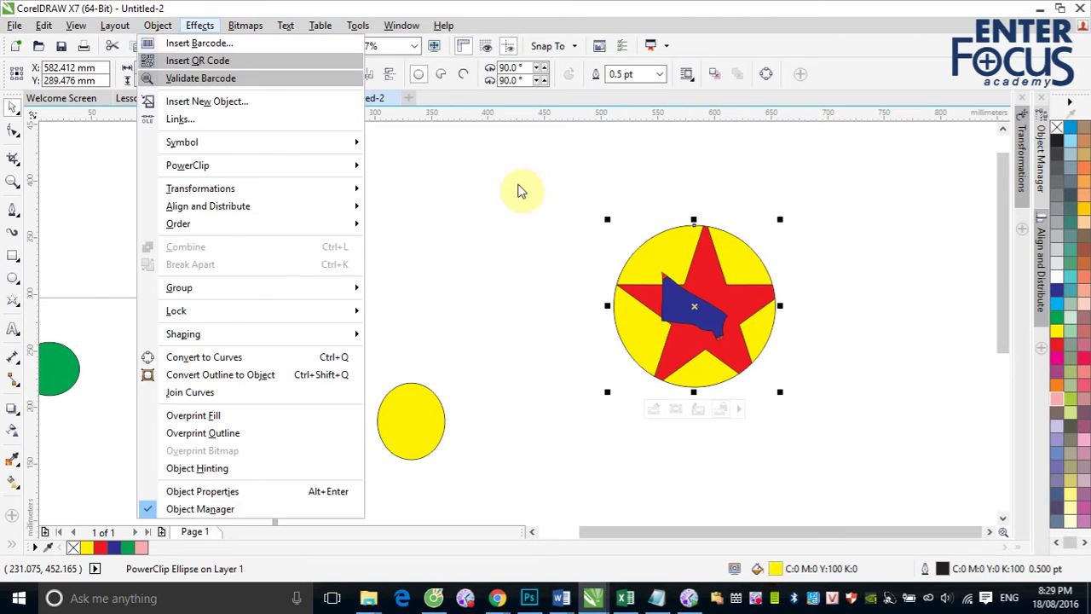
left_click(753, 205)
right_click(684, 305)
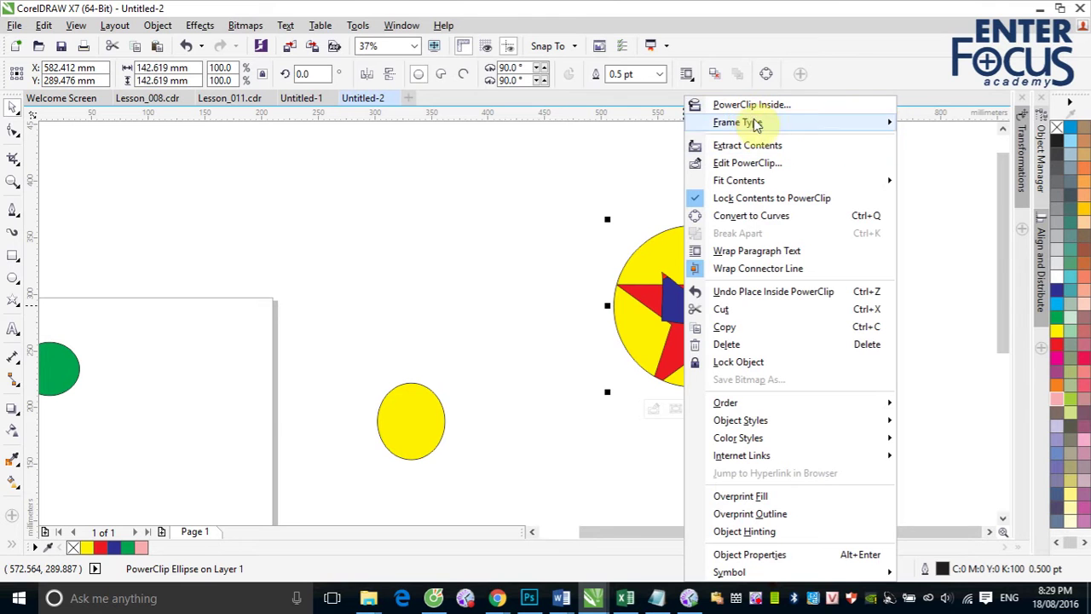
left_click(492, 239)
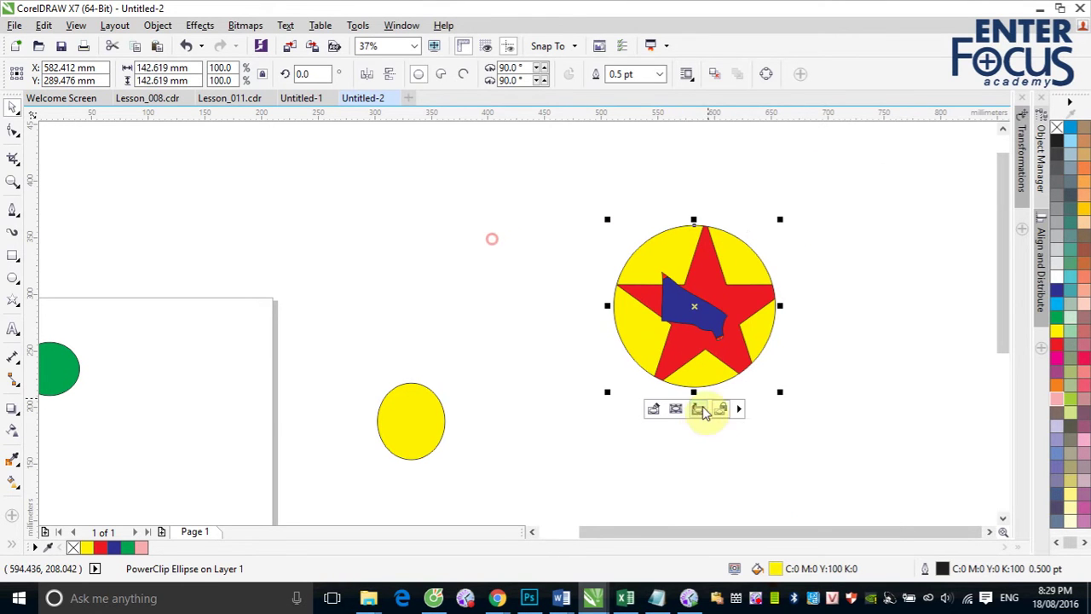
Extract the yellow circle's contents and move the flag to about X 370 mm, Y 323 mm and the star to about X 447 mm, Y 239 mm.
left_click(699, 411)
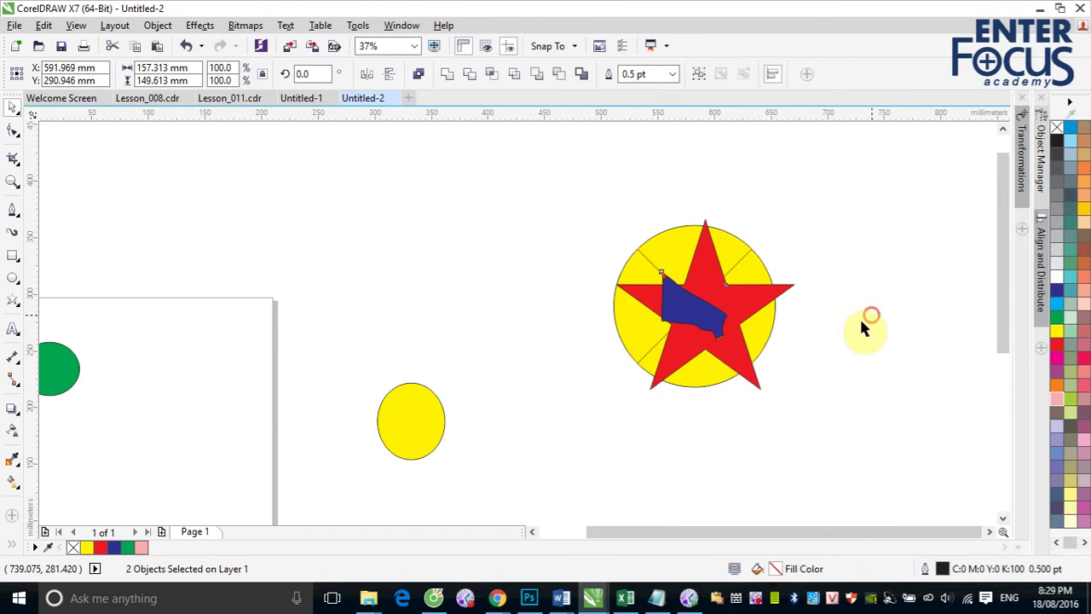
left_click_drag(724, 310, 483, 273)
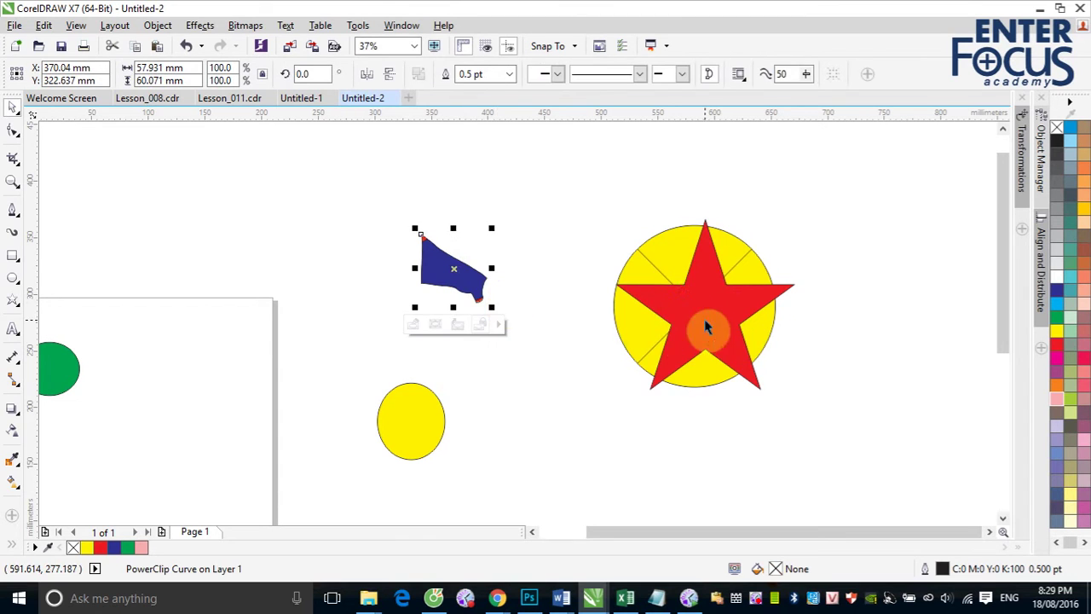
left_click_drag(704, 324, 541, 380)
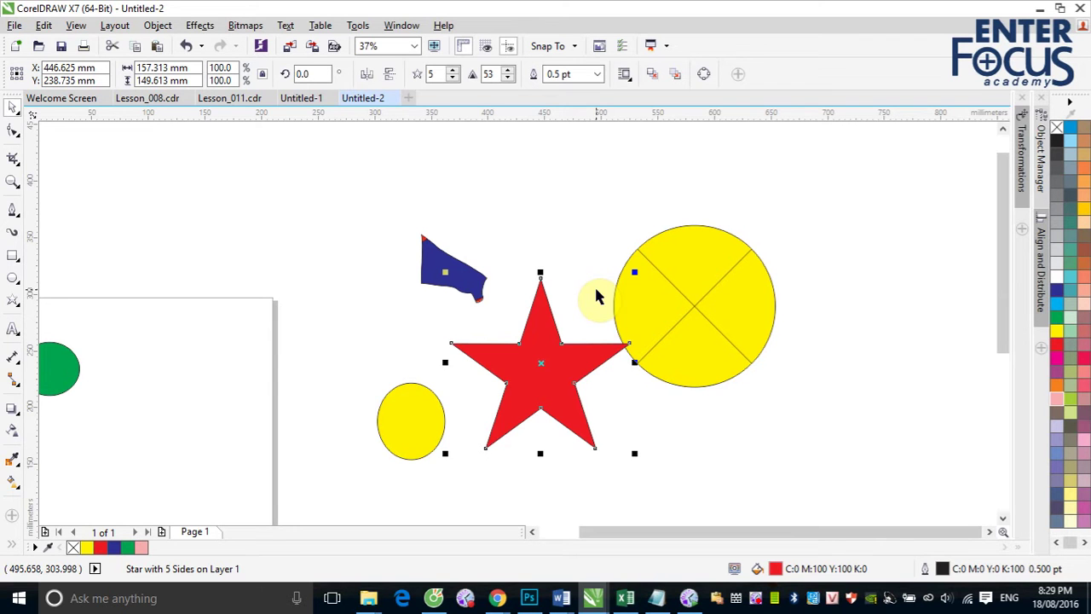
Extract the photo and the blue ellipse from the flag PowerClip.
left_click(467, 281)
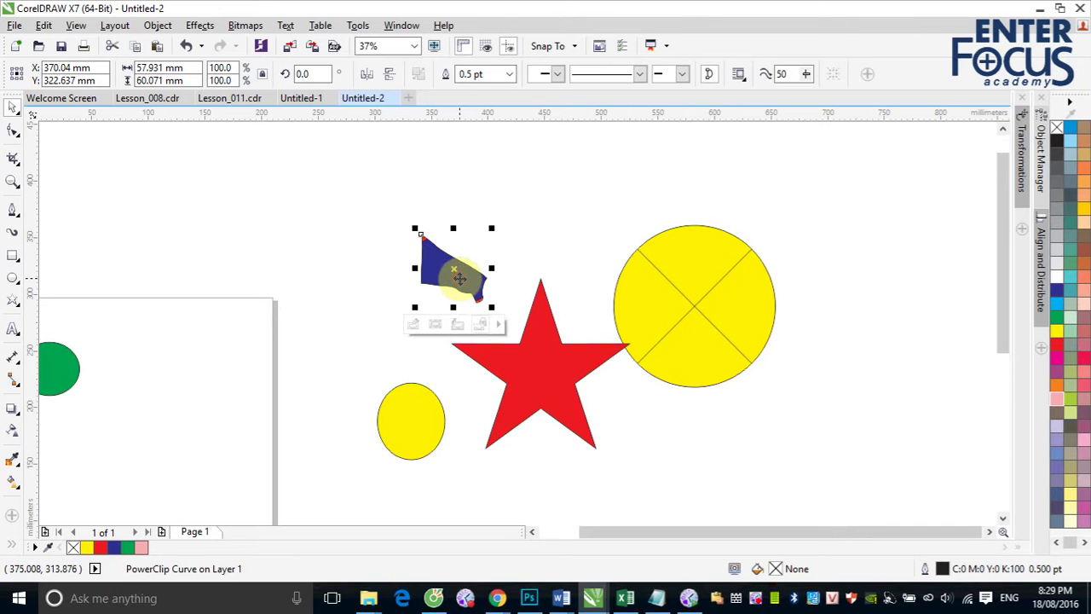
left_click(462, 323)
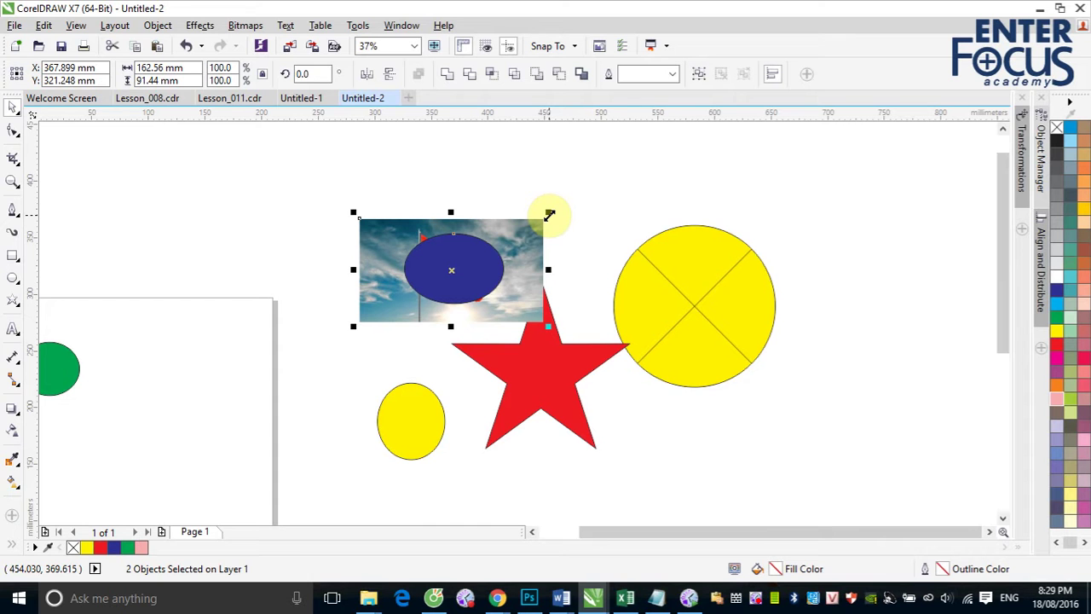
Move the photo to about X 493 mm, Y 390 mm and the blue ellipse to about X 679 mm, Y 365 mm.
left_click_drag(463, 273, 608, 200)
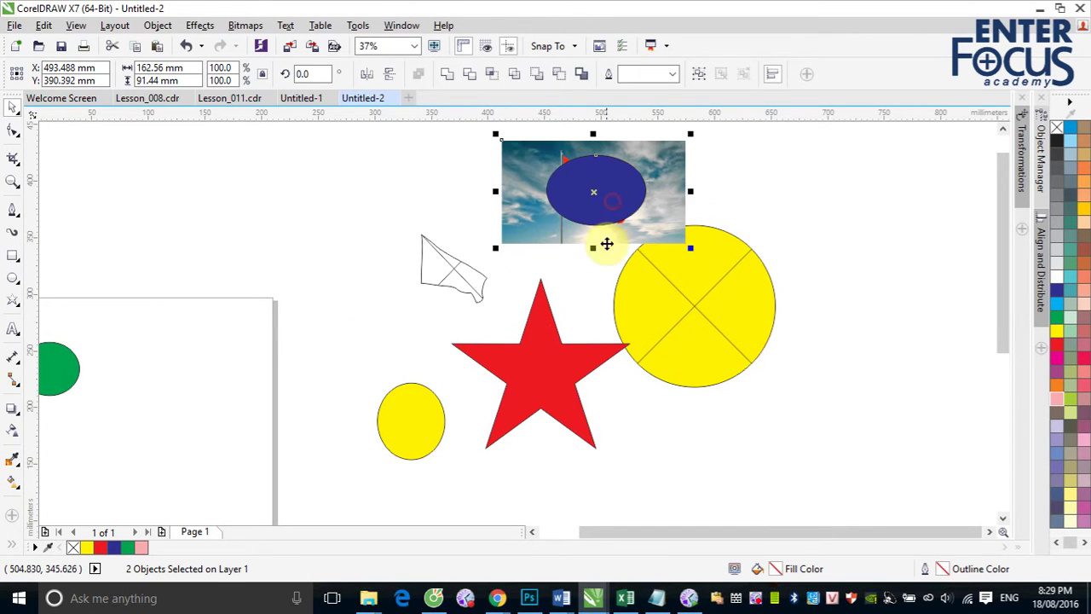
key("F7")
left_click_drag(747, 191, 846, 226)
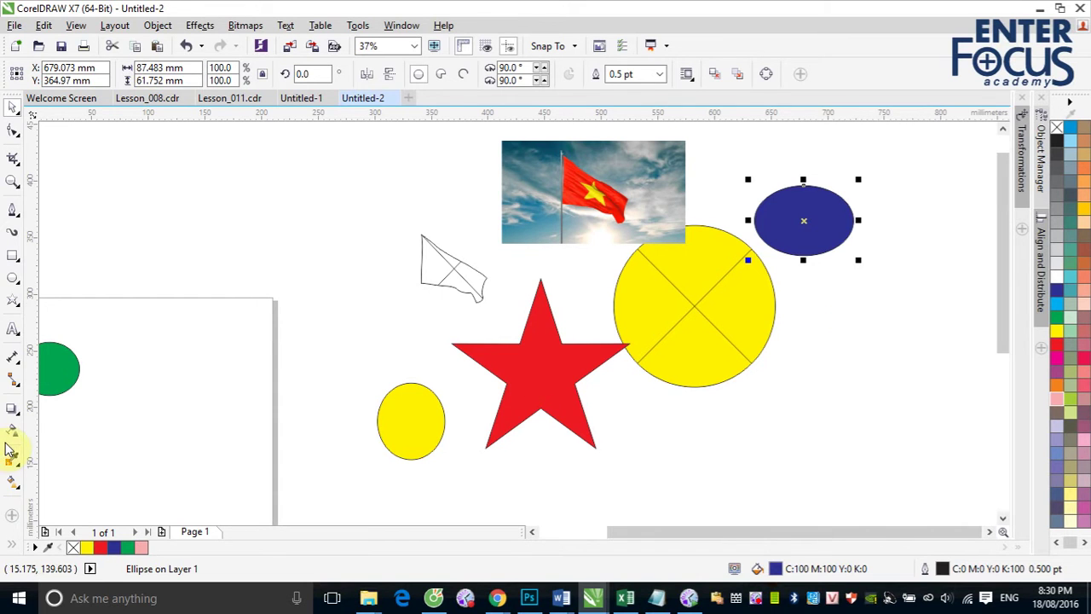
Draw a graph paper grid of 4 columns and 3 rows in the empty area above the page.
left_click(12, 306)
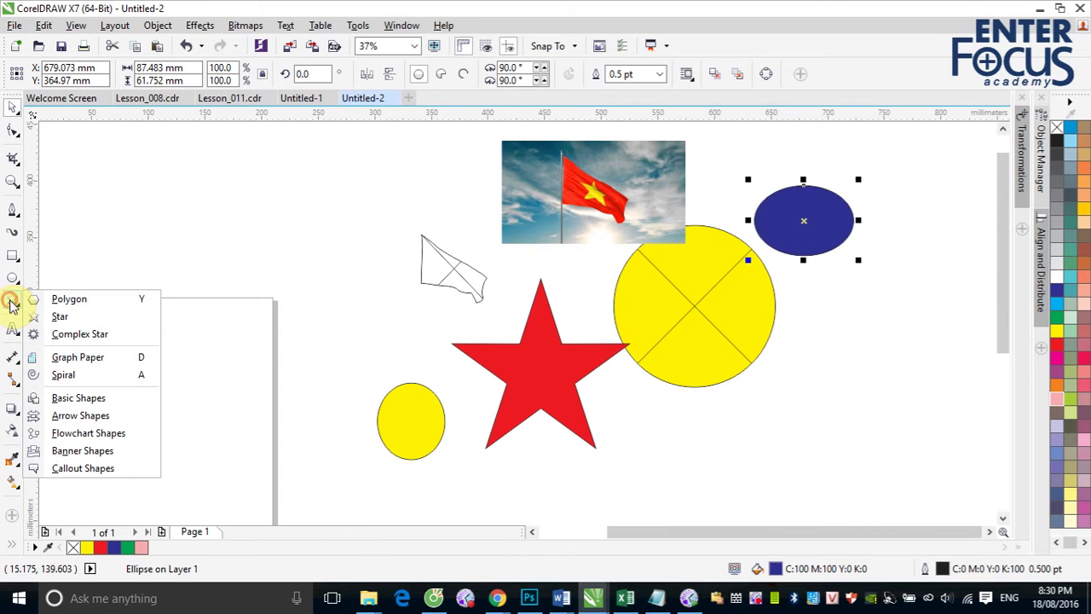
left_click(99, 358)
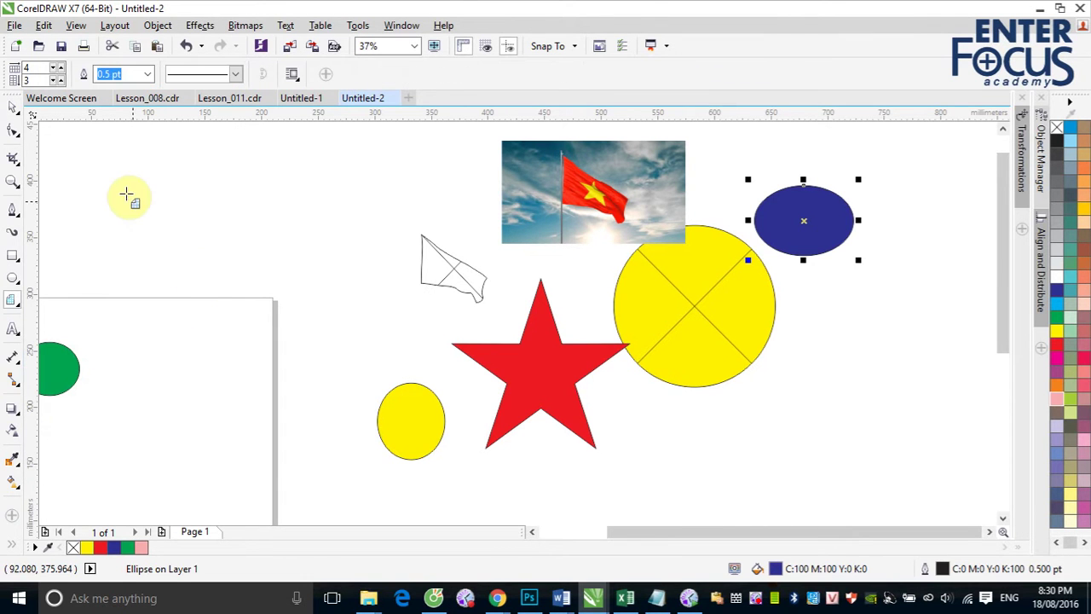
left_click_drag(101, 171, 224, 275)
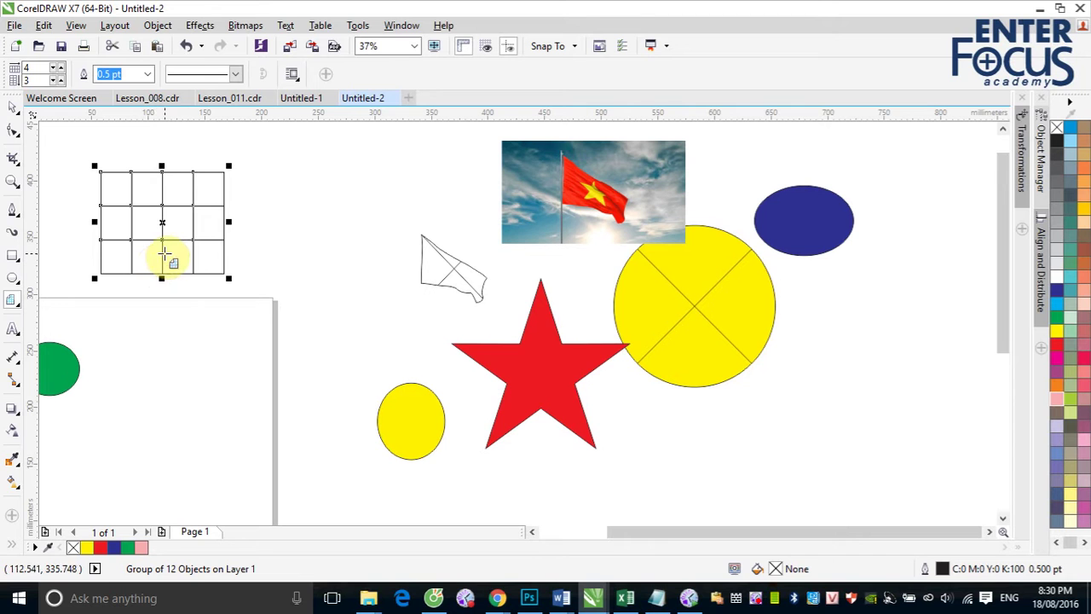
Try to change the drawn graph paper grid to 7 columns, and deselect it.
left_click(60, 68)
left_click(60, 68)
left_click(60, 68)
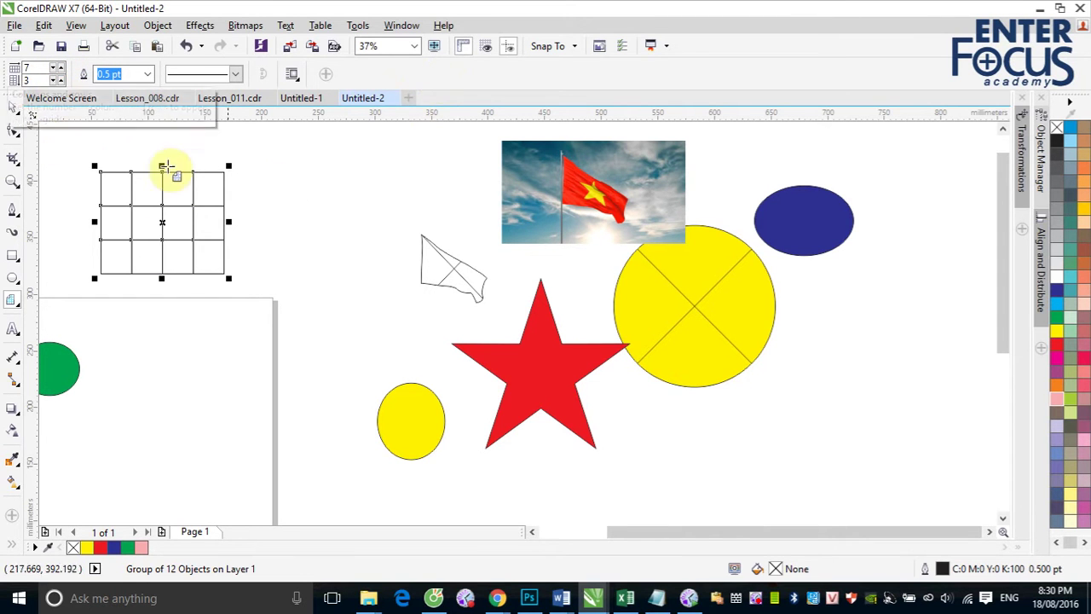
left_click(13, 108)
left_click(281, 219)
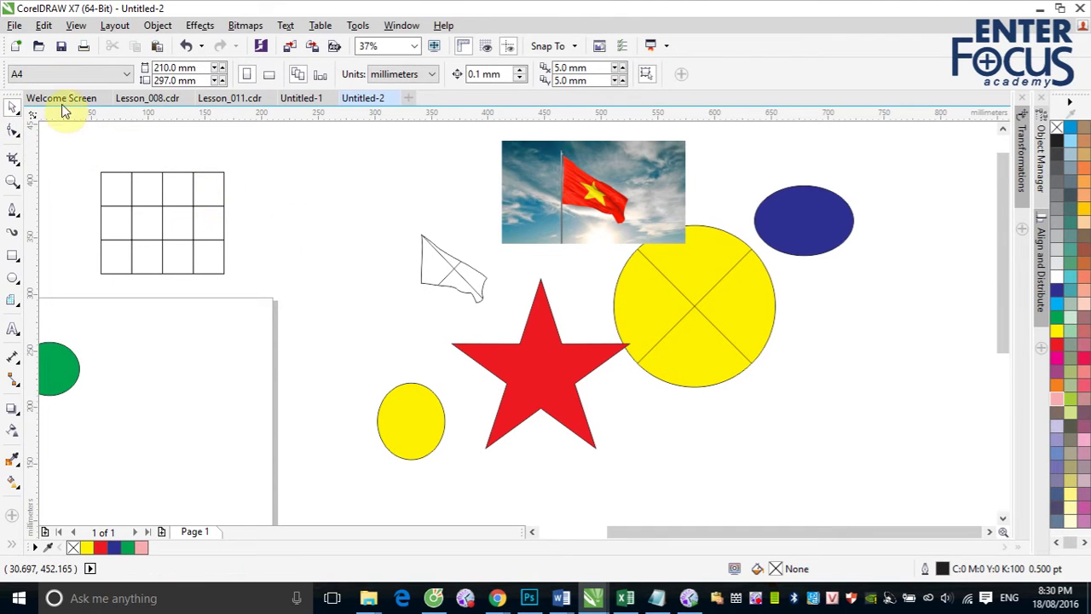
Draw a graph paper grid of 2 columns and 2 rows over the flag photo, about 162 × 90 mm.
left_click(11, 299)
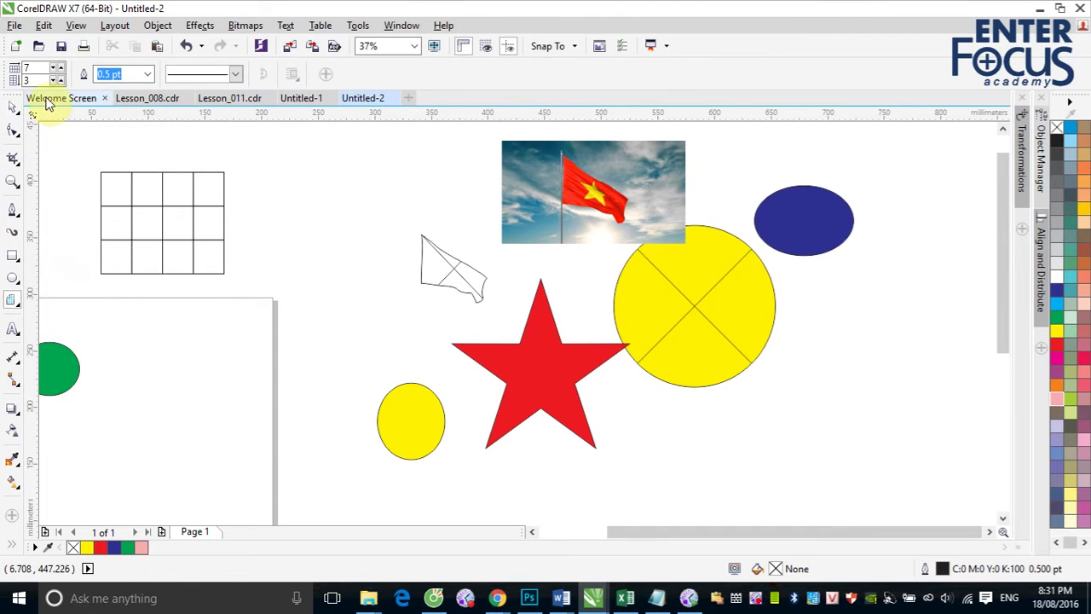
double_click(39, 67)
type("2")
double_click(39, 79)
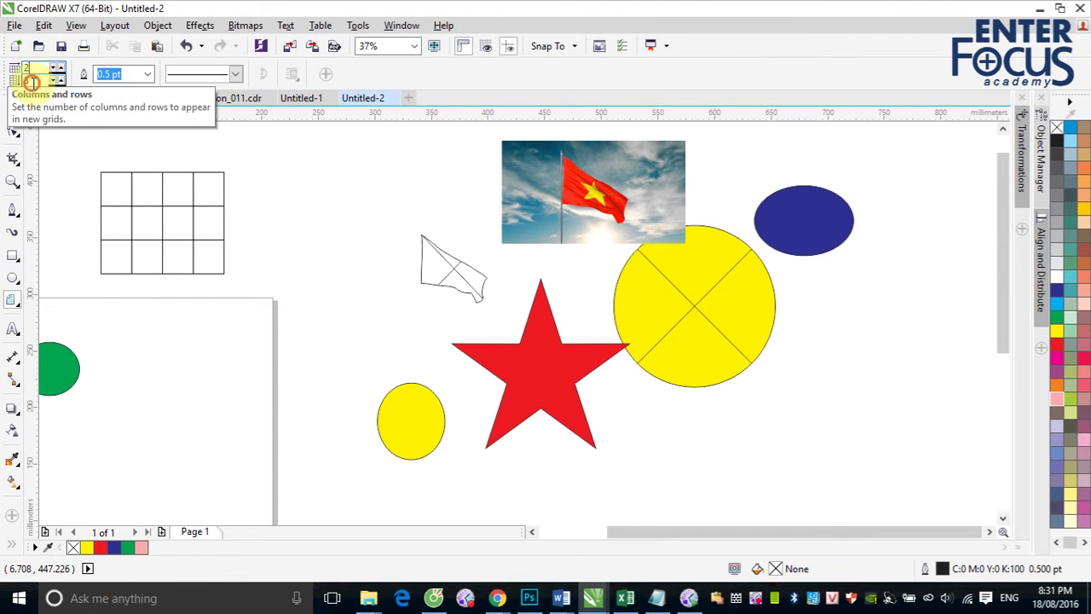
type("2")
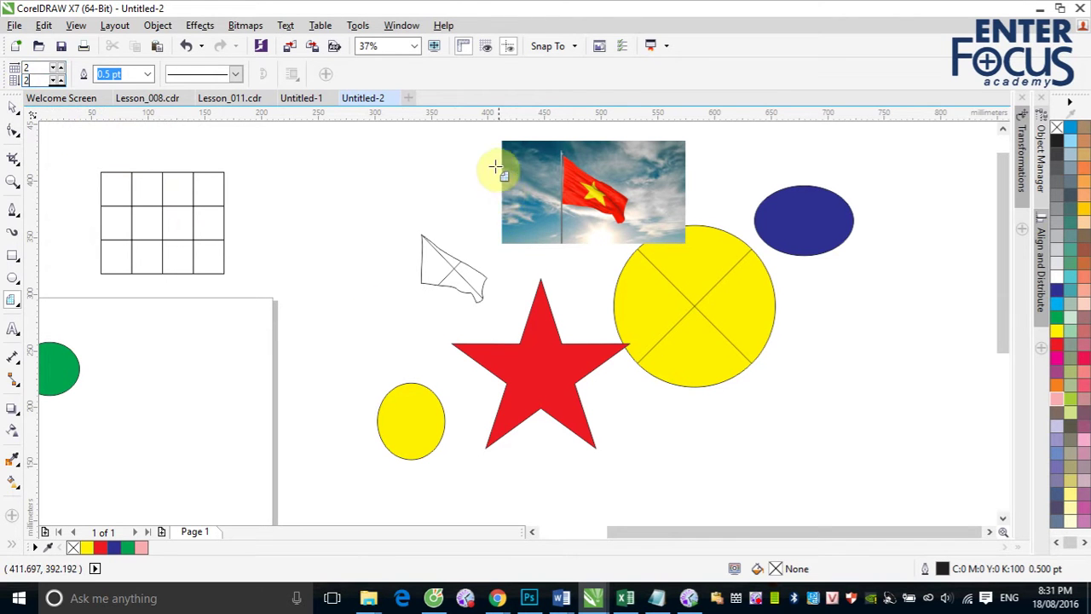
left_click_drag(502, 140, 684, 243)
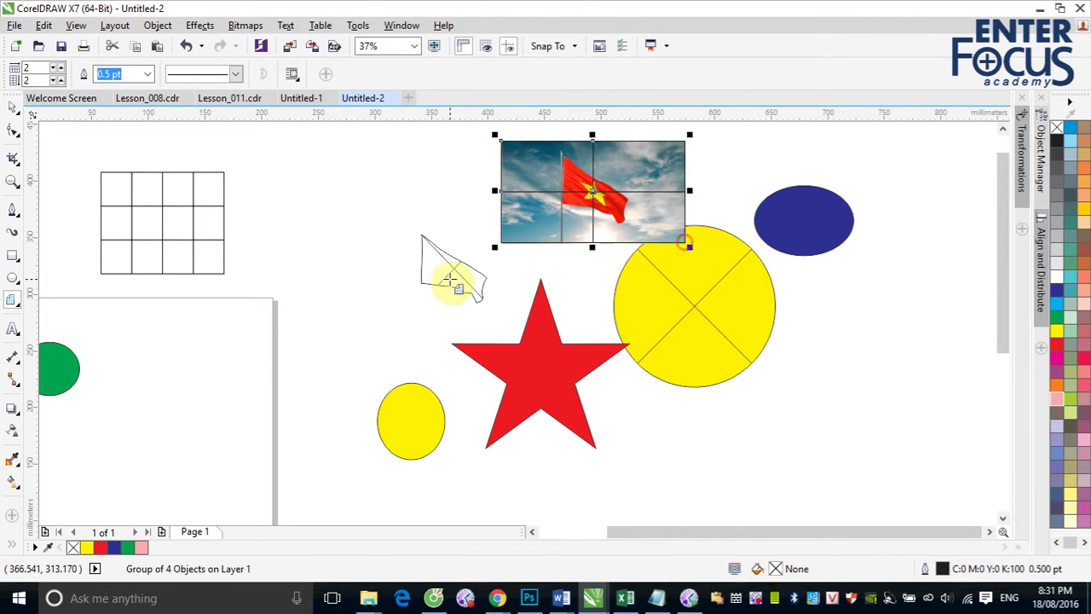
Move the 2 × 2 grid off the photo to about X 258 mm, Y 401 mm.
left_click(12, 108)
left_click(268, 188)
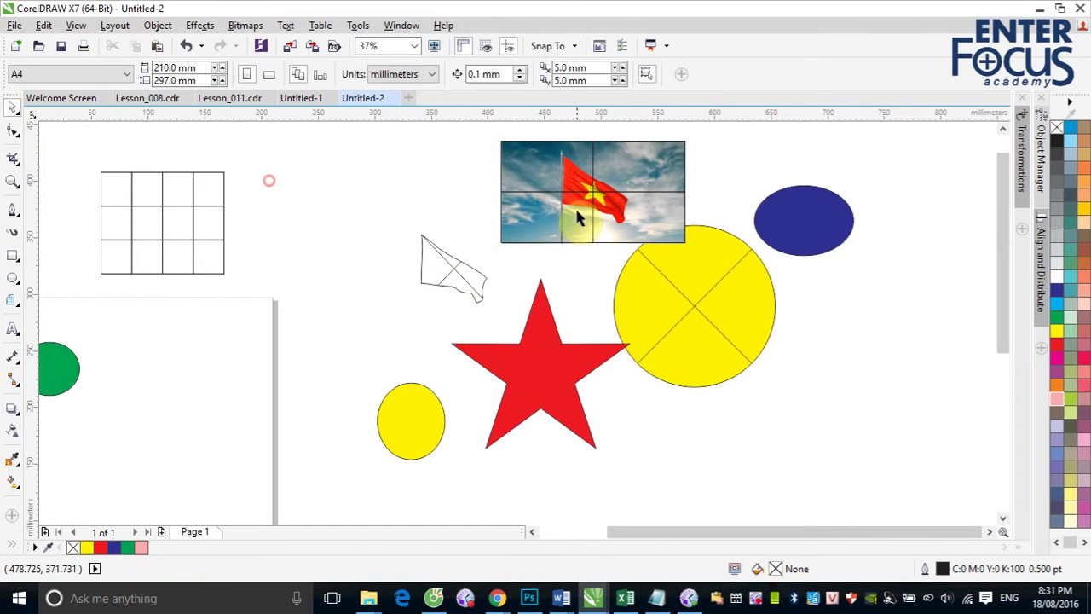
left_click_drag(595, 206, 325, 186)
Delete the empty flag-shaped PowerClip frame and the large yellow PowerClip circle.
left_click_drag(449, 273, 447, 263)
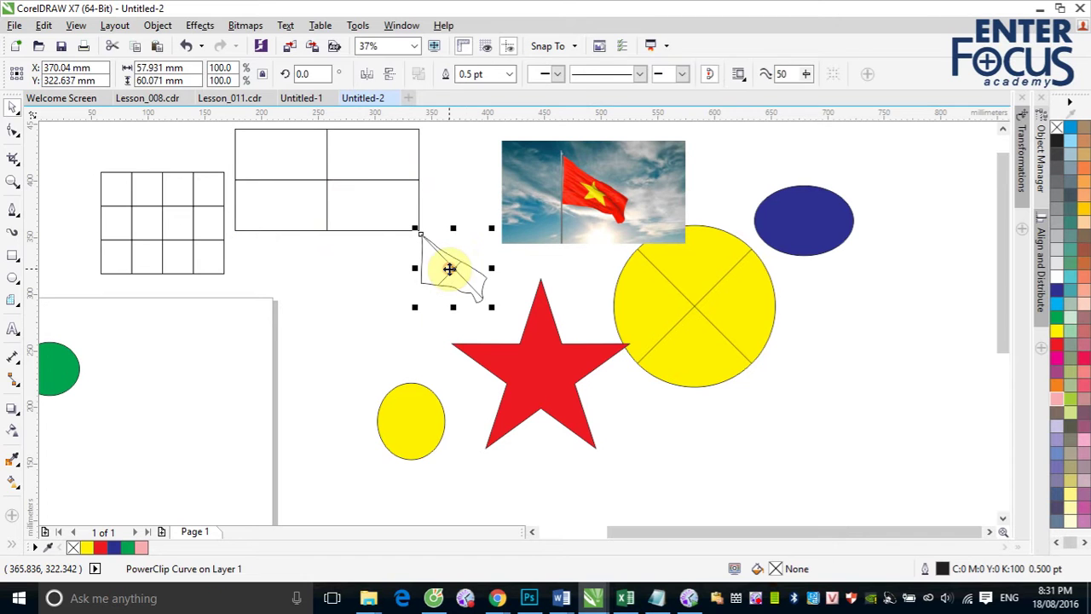
left_click(447, 263)
left_click(644, 334)
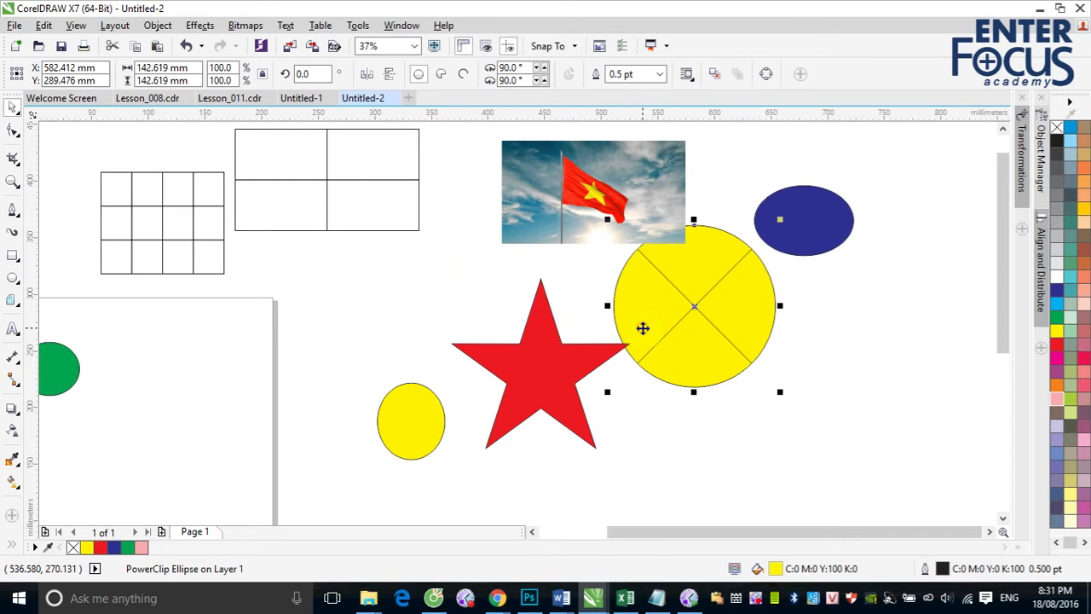
key("Delete")
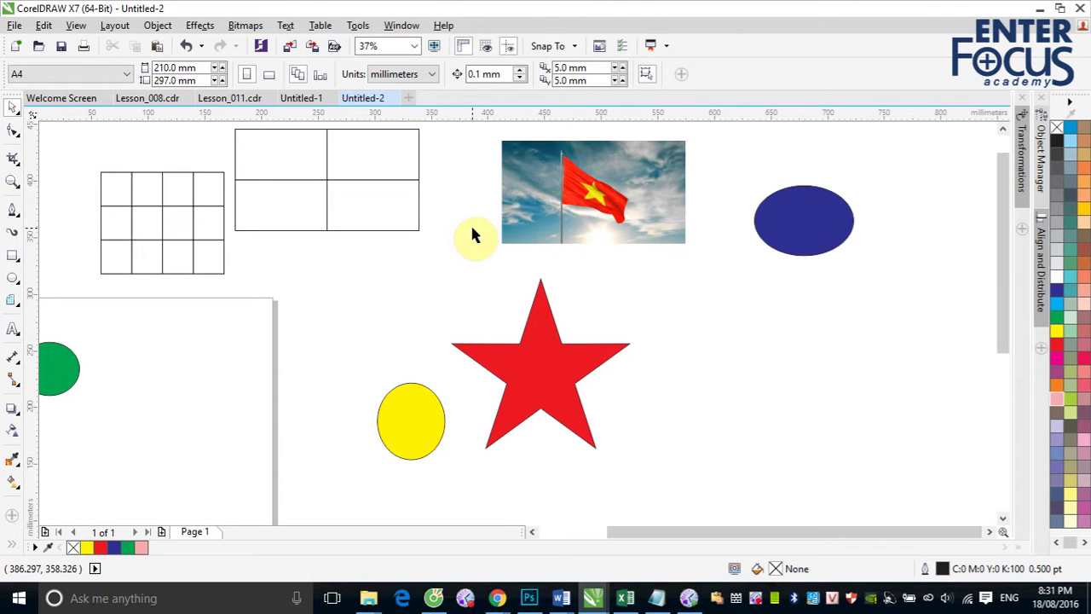
Draw a table of 3 rows and 4 columns below the blue ellipse, about 153 × 101 mm.
left_click(15, 301)
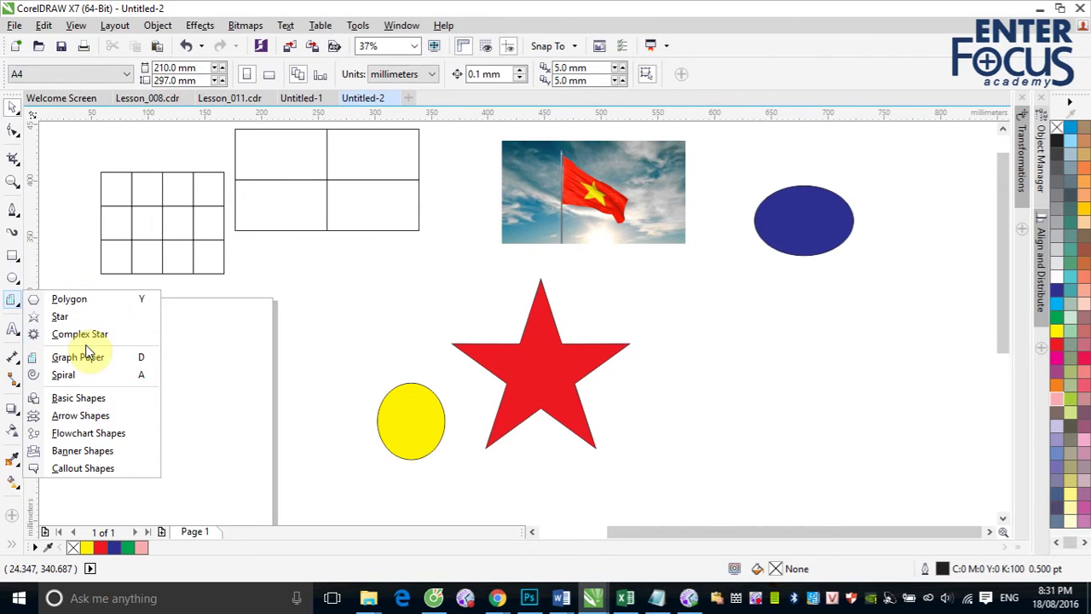
left_click(15, 333)
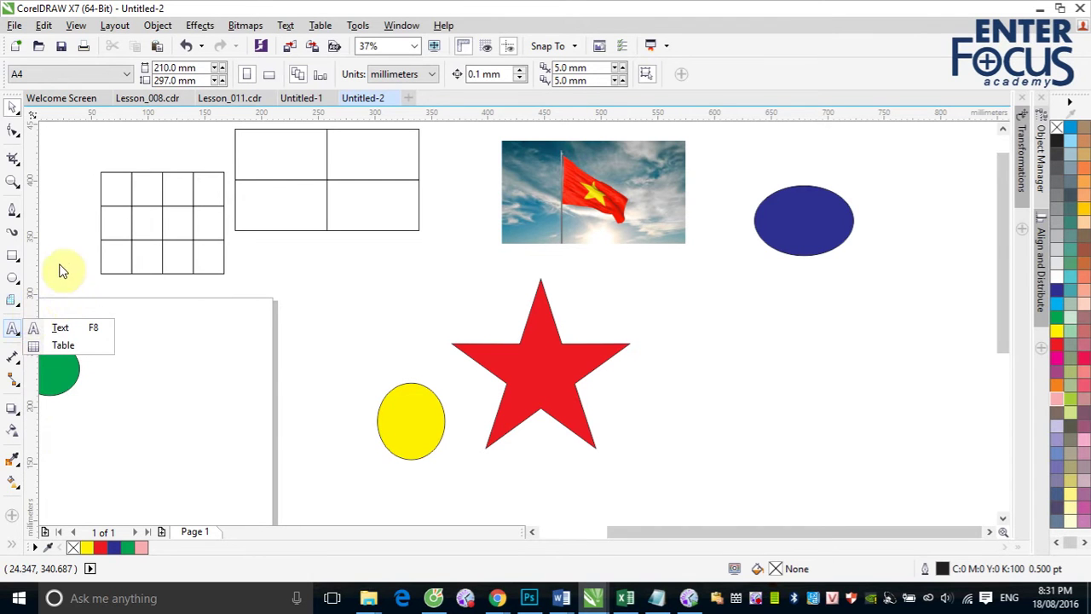
left_click(36, 348)
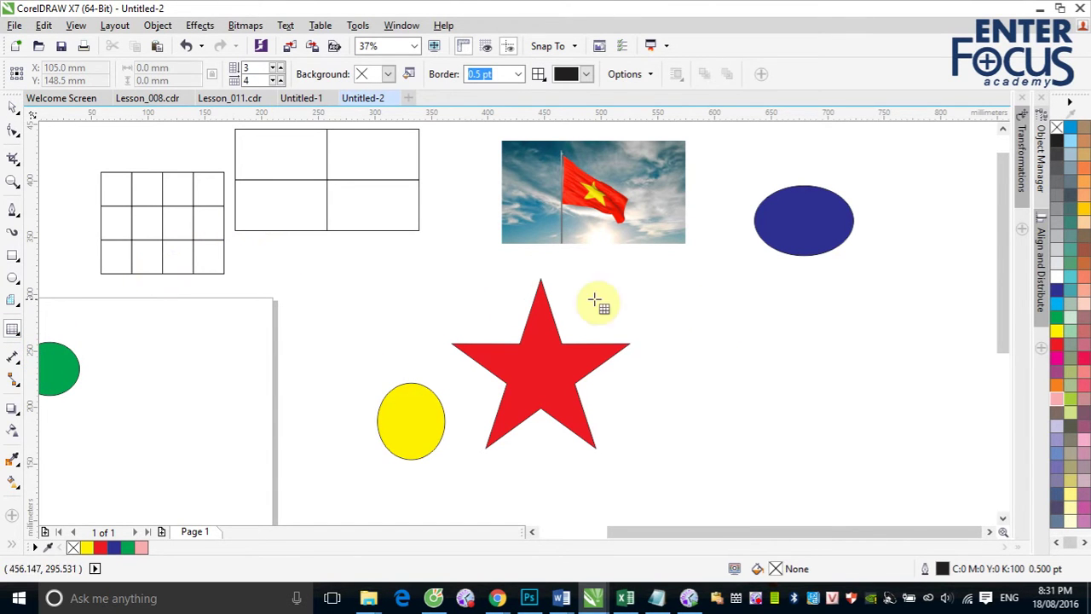
left_click_drag(679, 293, 854, 407)
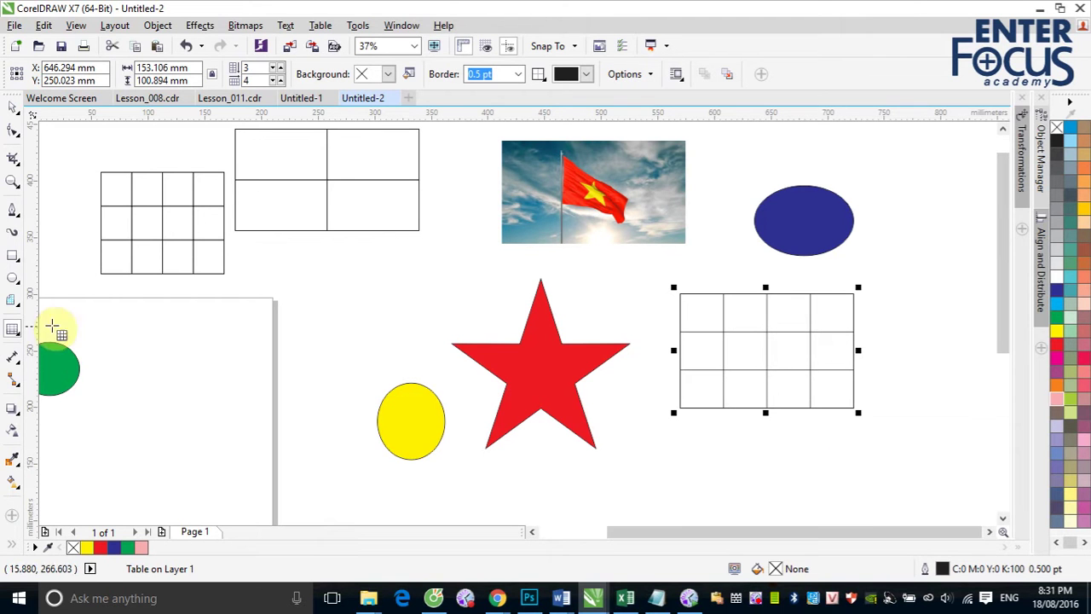
Ungroup the 2 × 2 graph paper grid into separate rectangles.
left_click(11, 111)
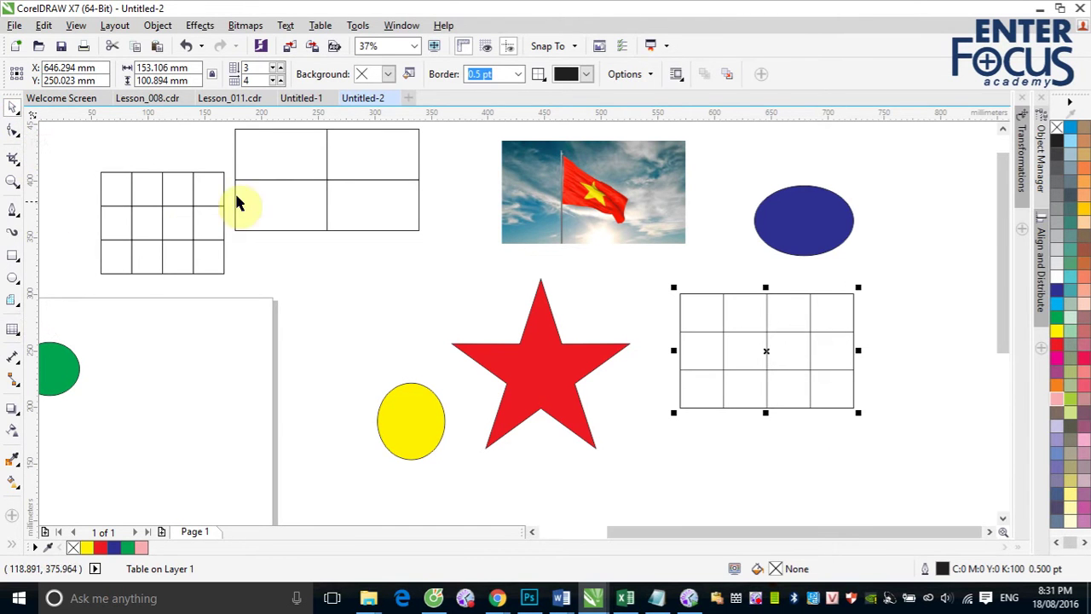
left_click(290, 184)
key("ctrl+q")
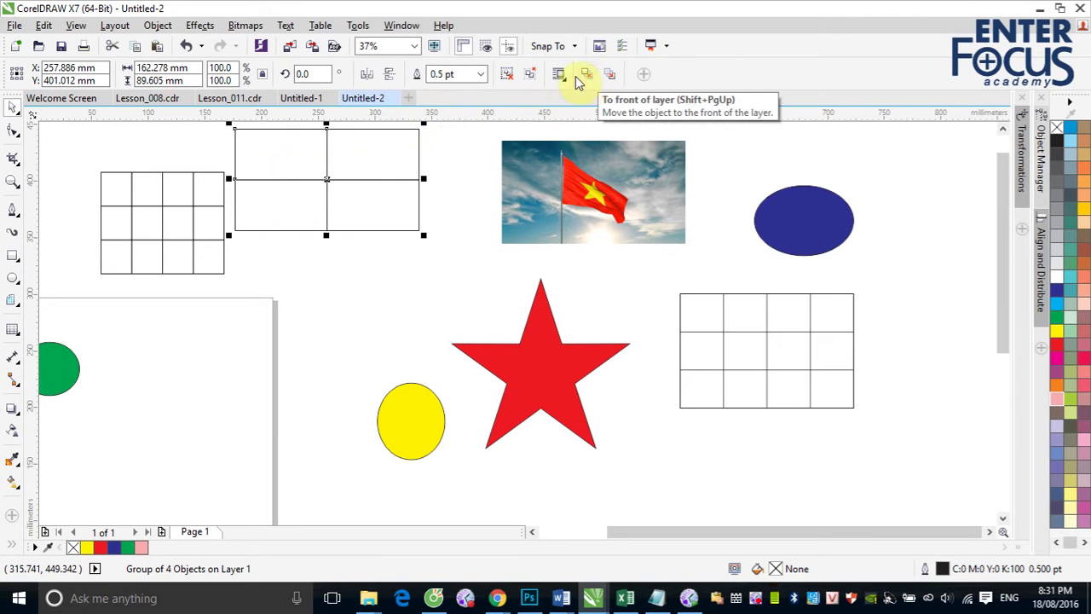
left_click(514, 78)
left_click(348, 265)
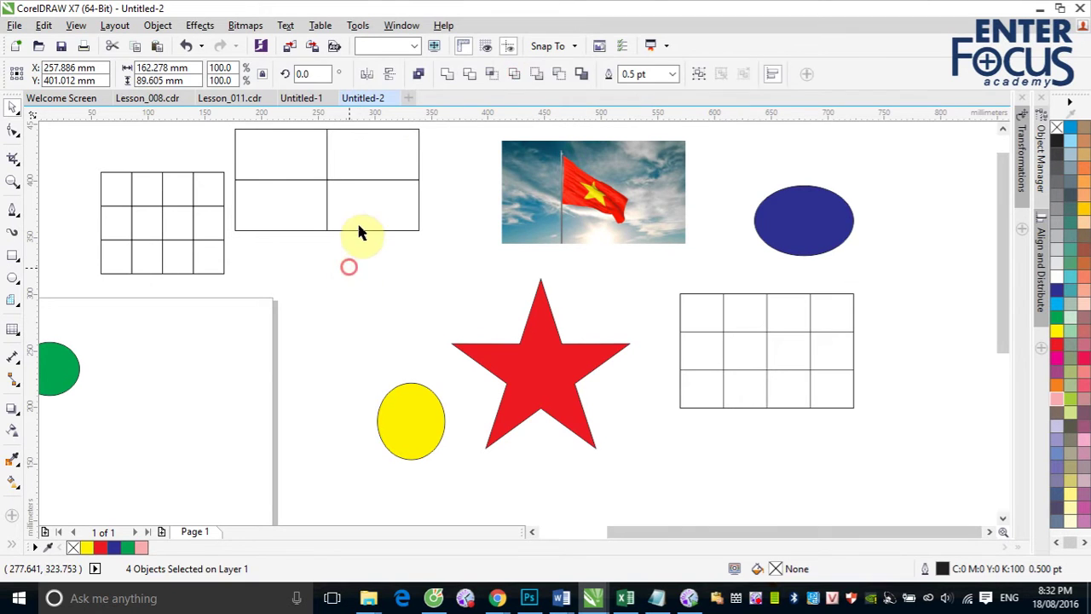
Move the grid's lower-right rectangle to about X 307 mm, Y 316 mm and its lower-left one to about X 218 mm, Y 344 mm.
key("F6")
mouse_move(338, 250)
left_mouse_down()
mouse_move(430, 300)
mouse_move(369, 291)
left_mouse_up()
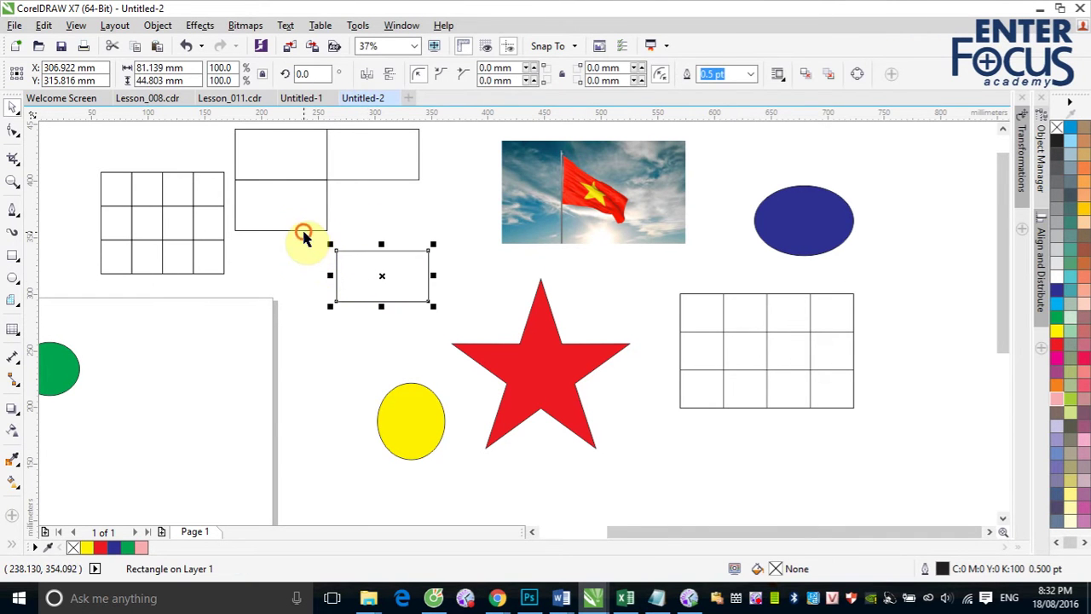
left_click(291, 277)
left_click_drag(286, 232, 319, 221)
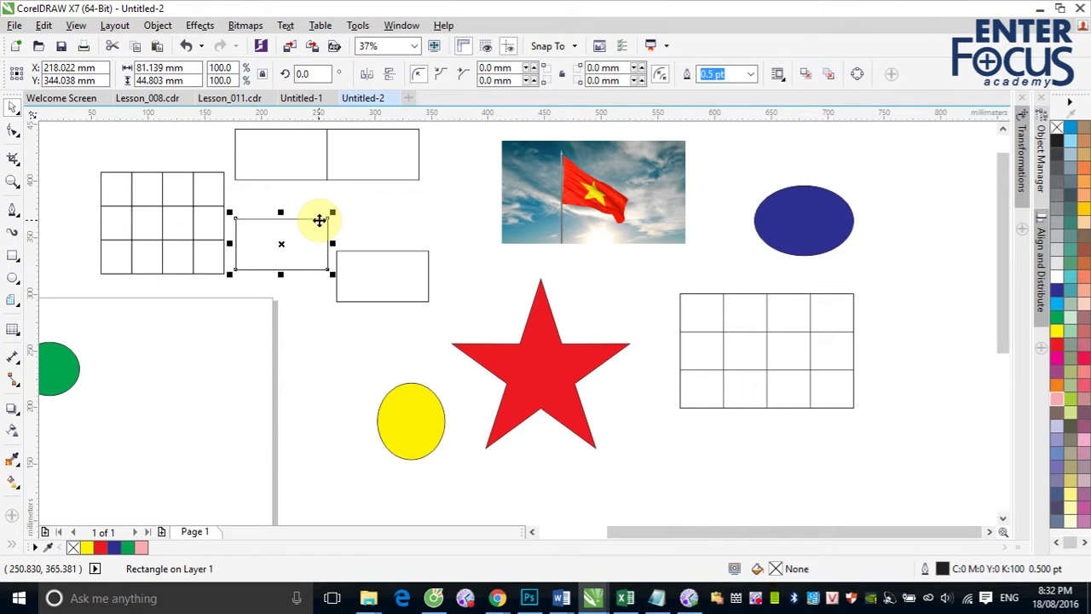
Enter the sample text "trđrdrdđgfff" in the table's first cell.
left_click(742, 333)
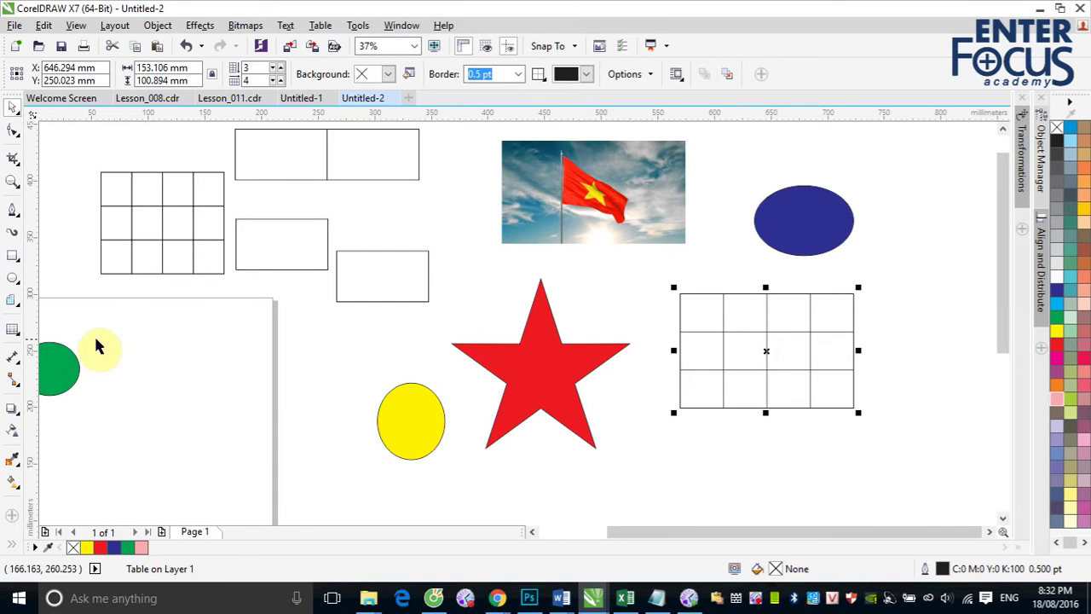
left_click(14, 335)
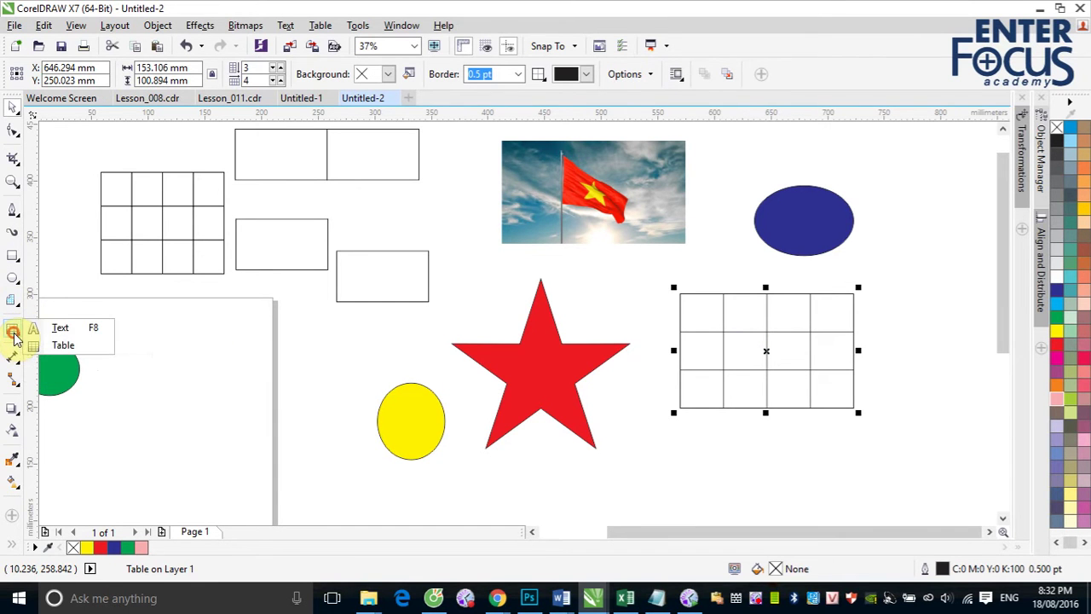
left_click(57, 329)
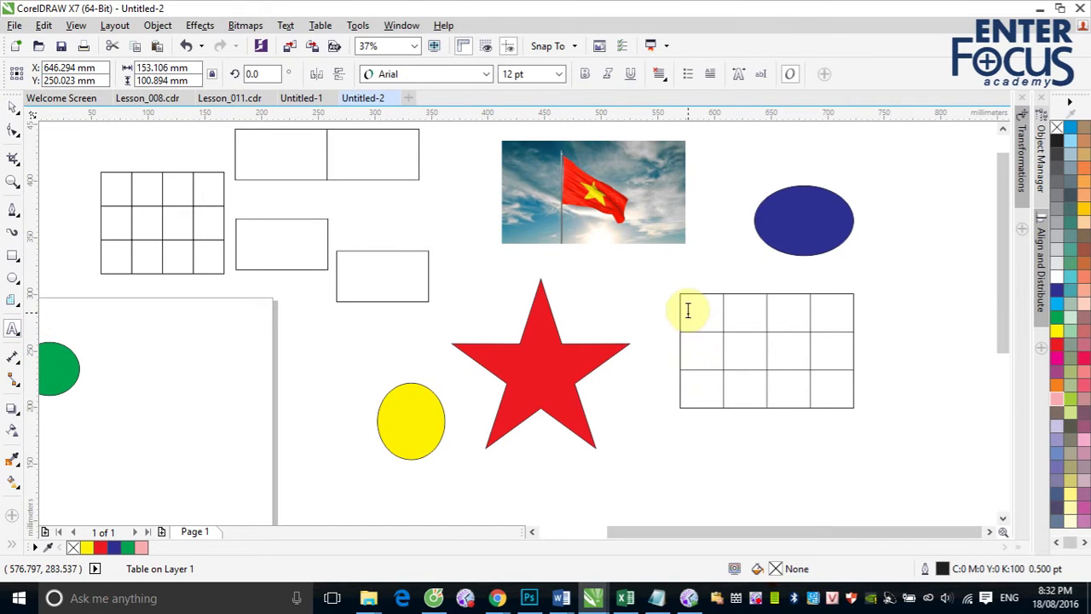
left_click(688, 310)
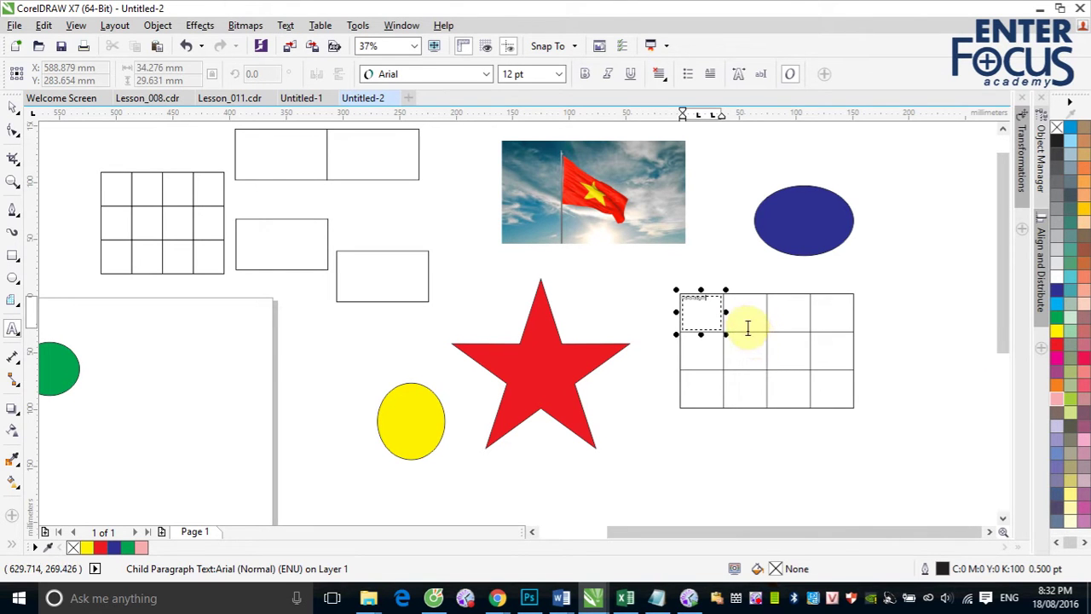
left_click(12, 111)
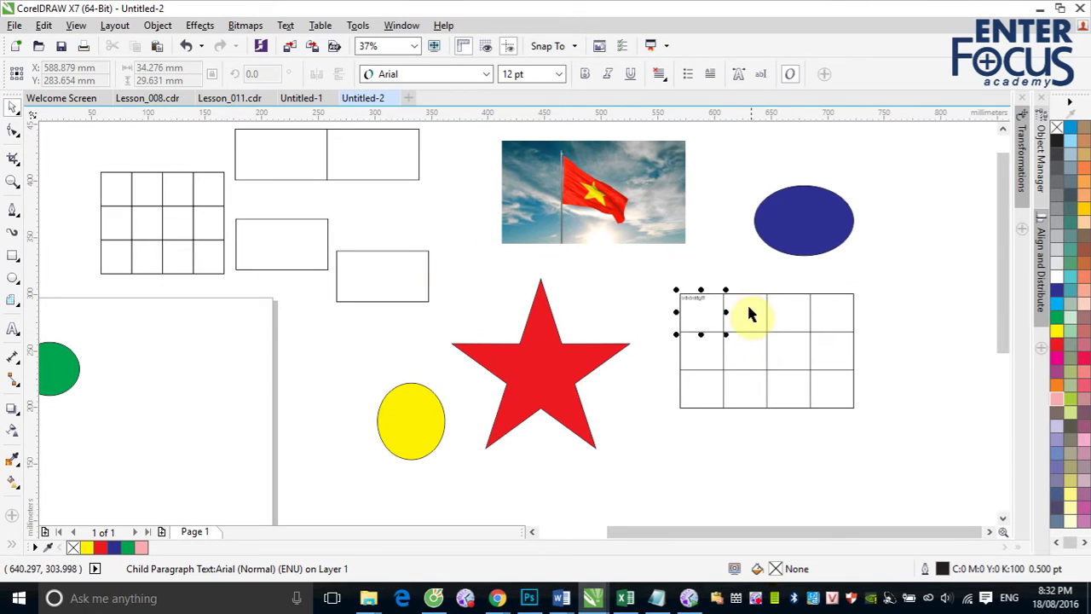
Open the text in the table's first cell for editing.
left_click(743, 334)
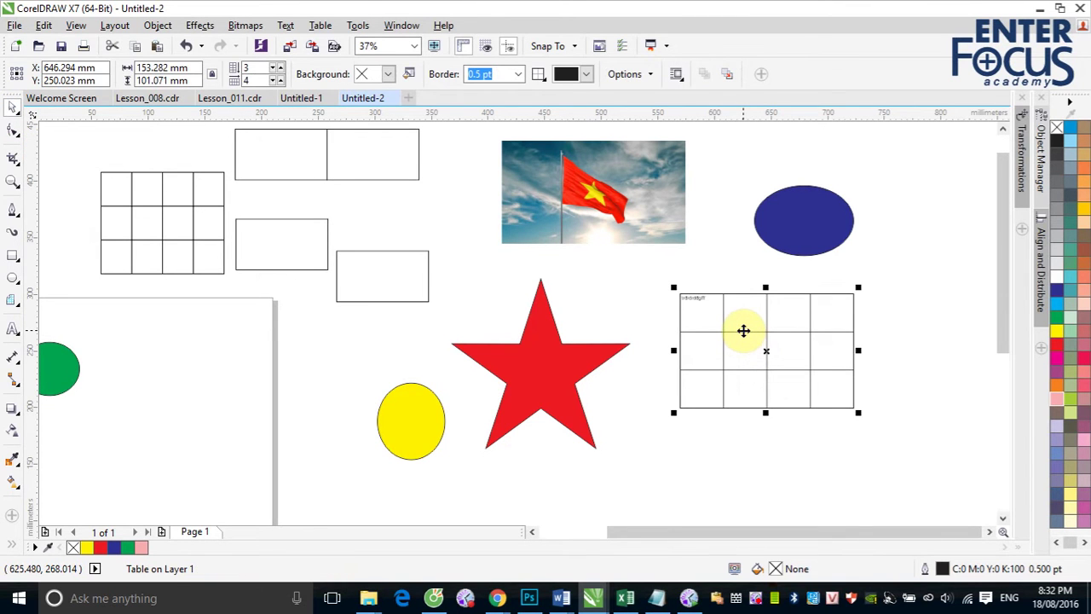
left_click(744, 331)
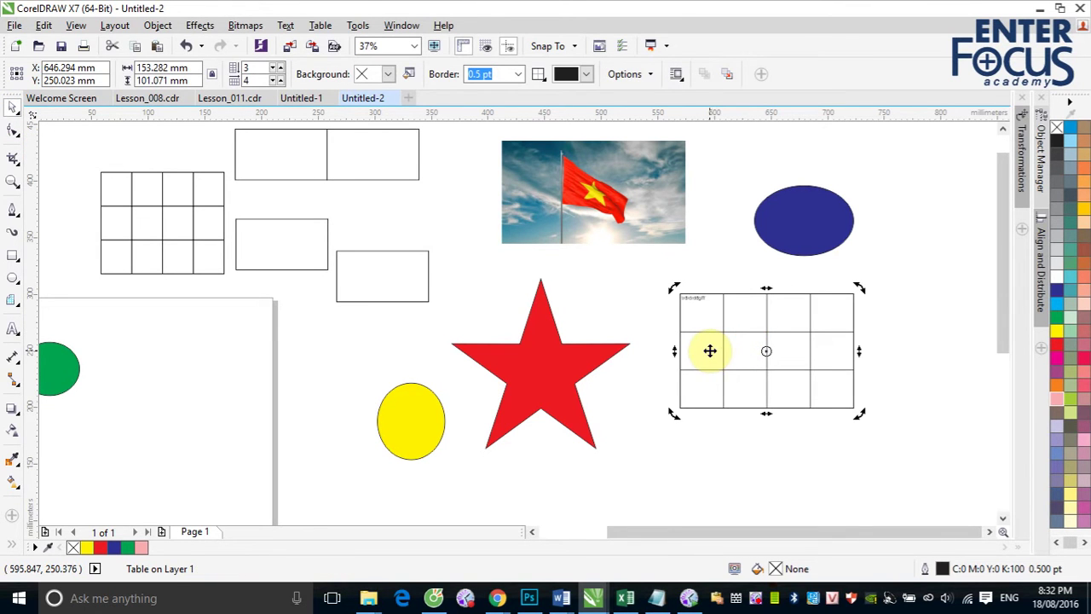
left_click_drag(653, 265, 754, 382)
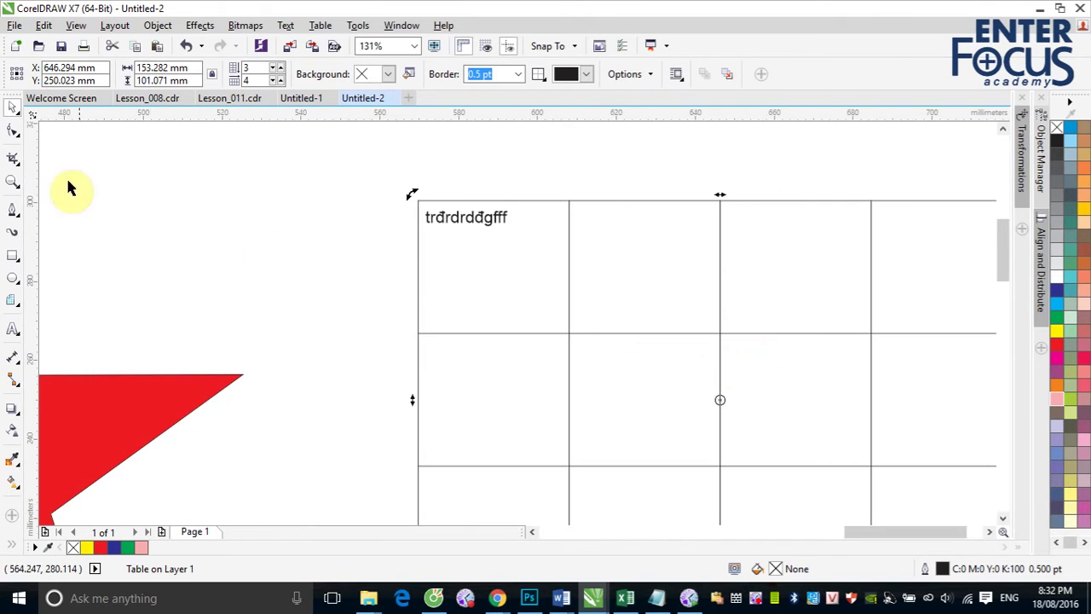
left_click(13, 329)
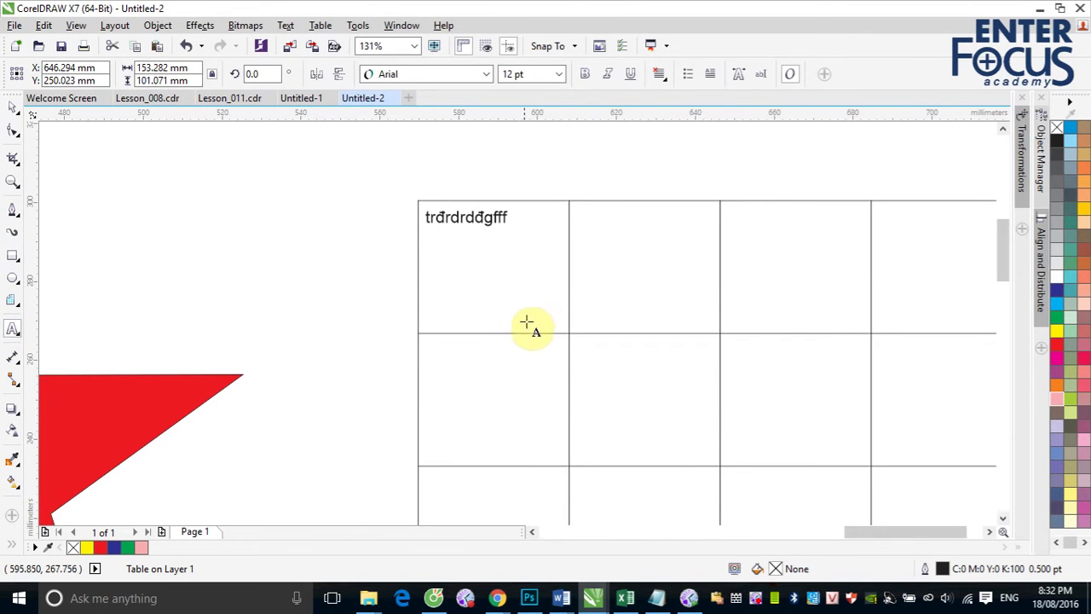
left_click(524, 232)
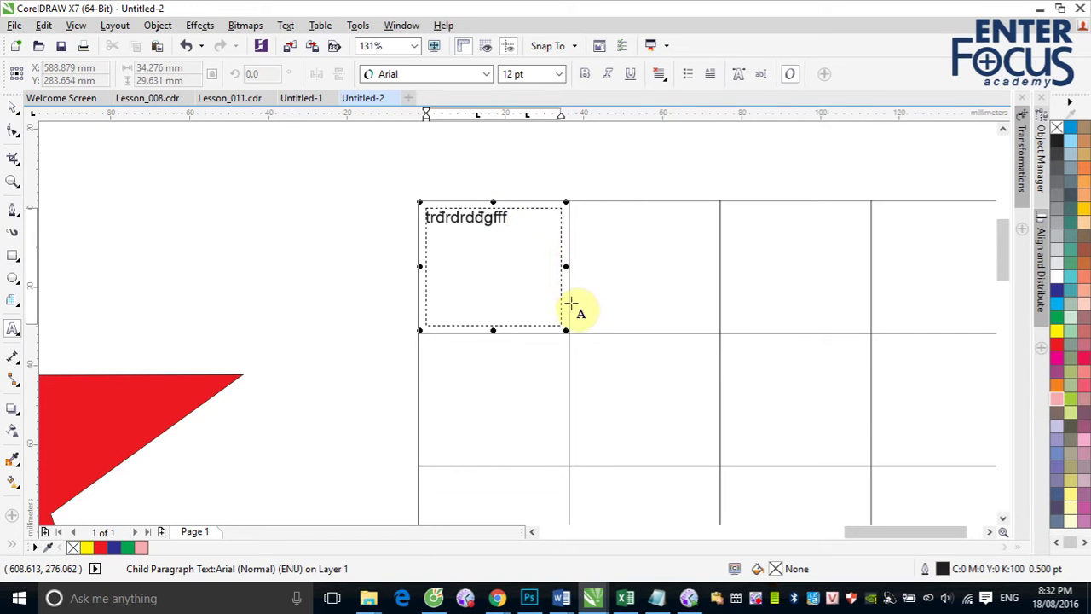
Widen the table's first column to about X 610 mm and extend its first row down to about Y 260 mm.
left_click(13, 131)
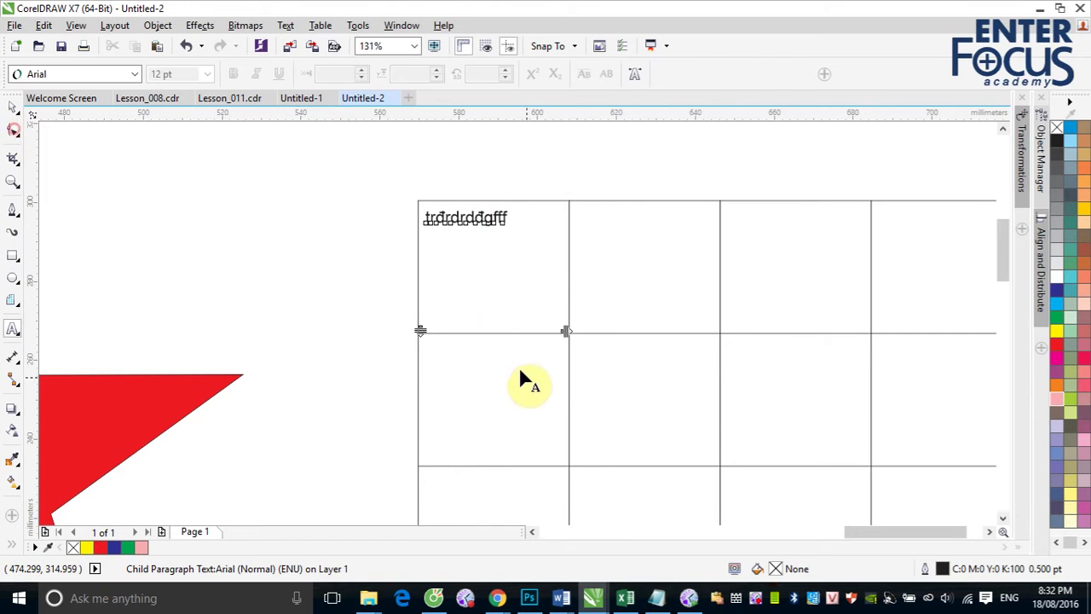
left_click(563, 365)
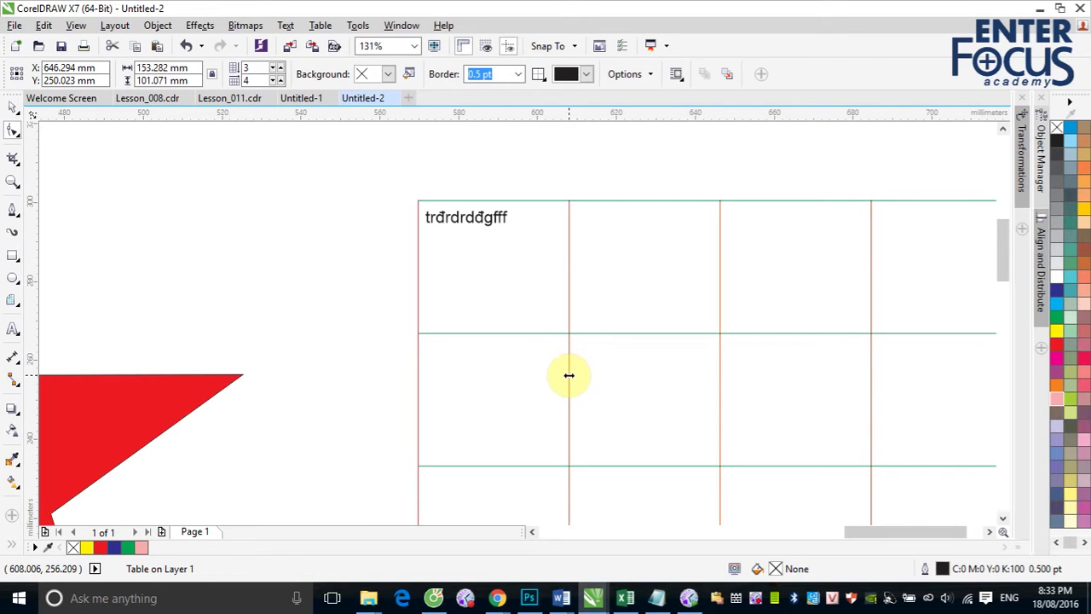
mouse_move(567, 375)
left_mouse_down()
mouse_move(676, 375)
mouse_move(577, 381)
left_mouse_up()
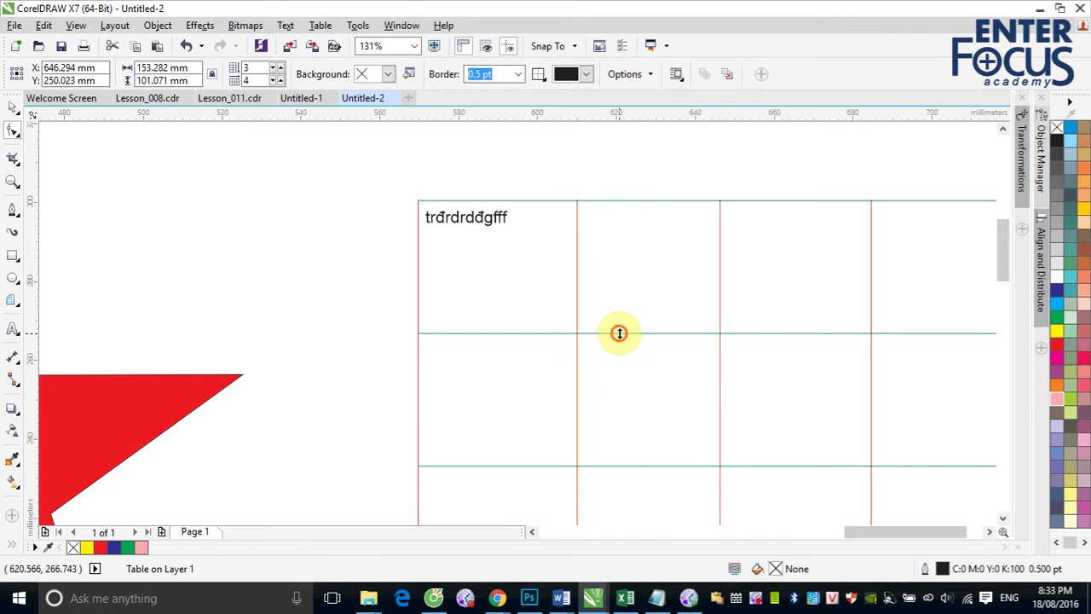
left_click_drag(619, 333, 635, 359)
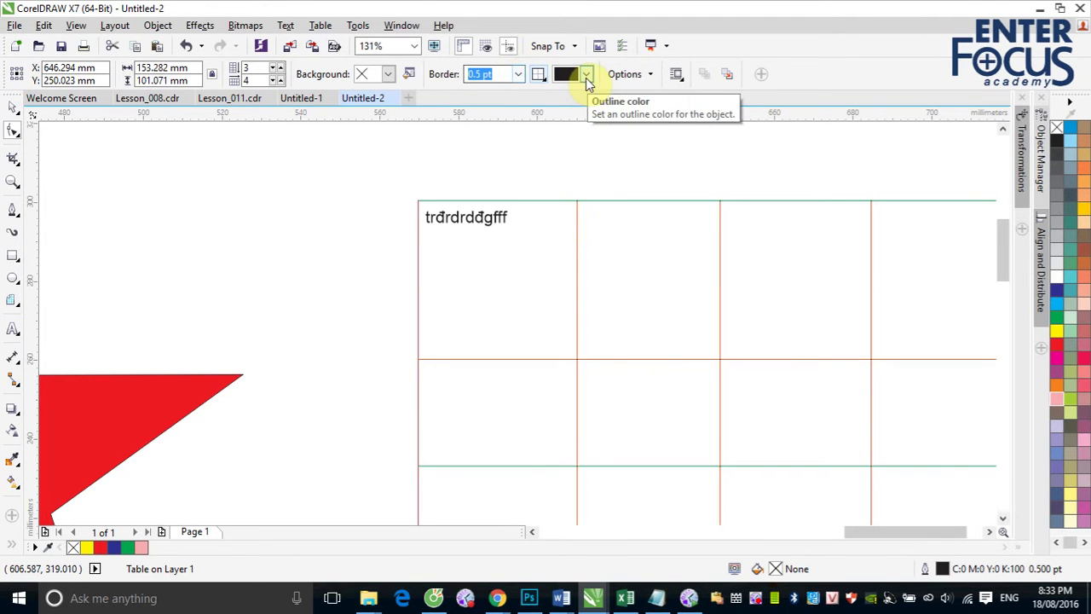
Set the table's background colour to yellow (C0 M0 Y100 K0) and deselect the table.
left_click(388, 75)
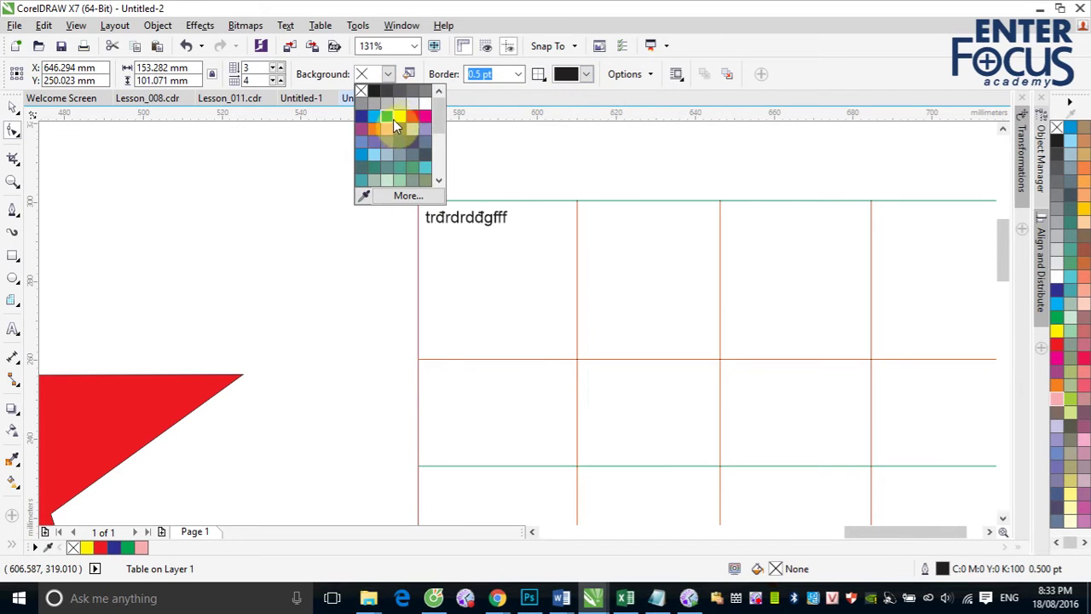
left_click(400, 116)
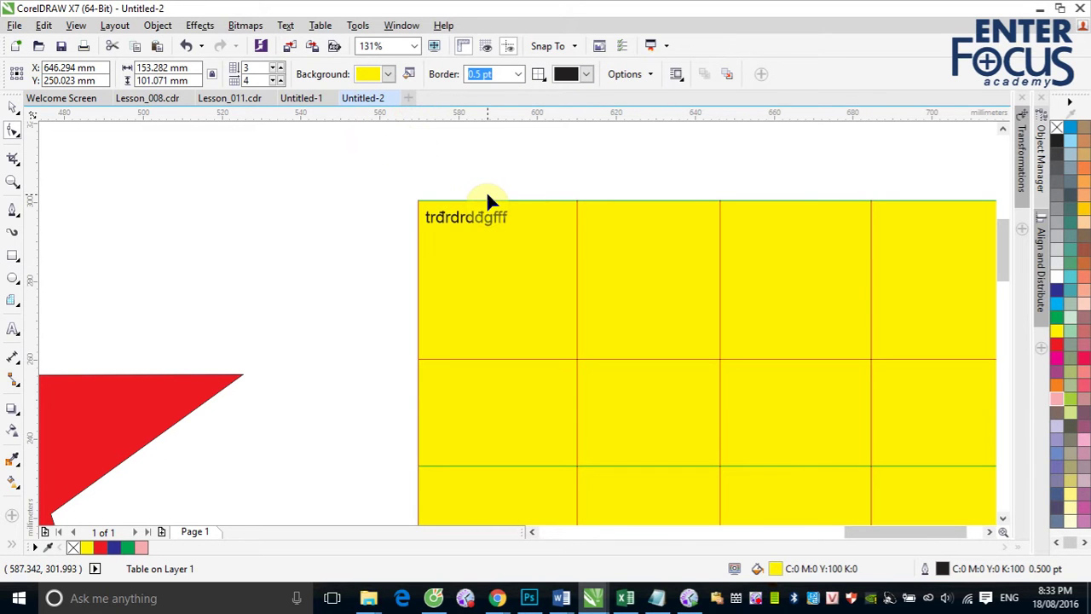
left_click(12, 108)
left_click(243, 211)
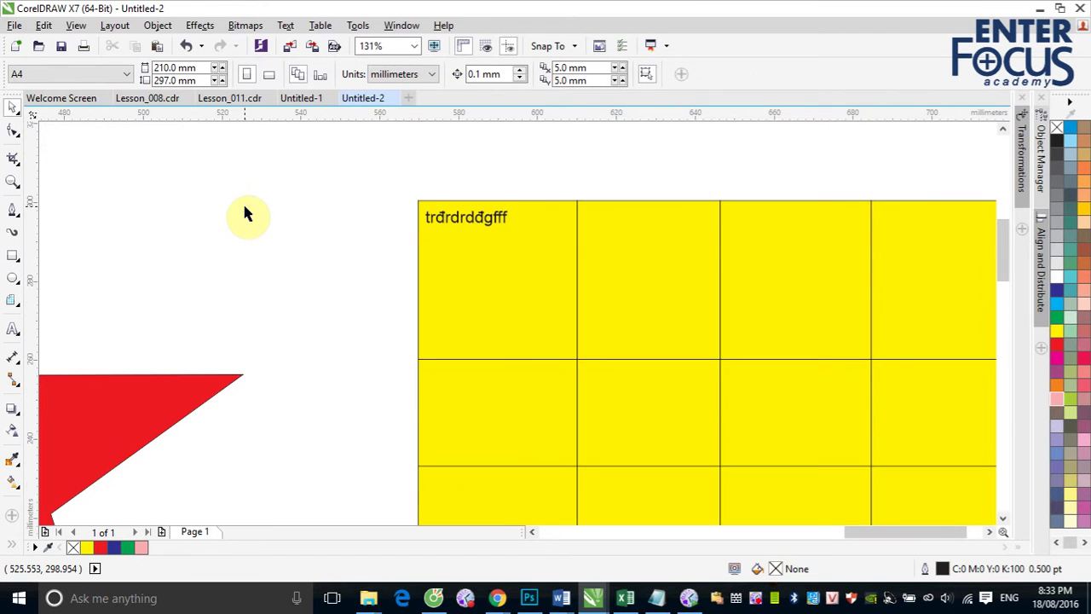
Move the yellow table to about X 939 mm, Y 152 mm and break it apart.
scroll(244, 212, "down", 4)
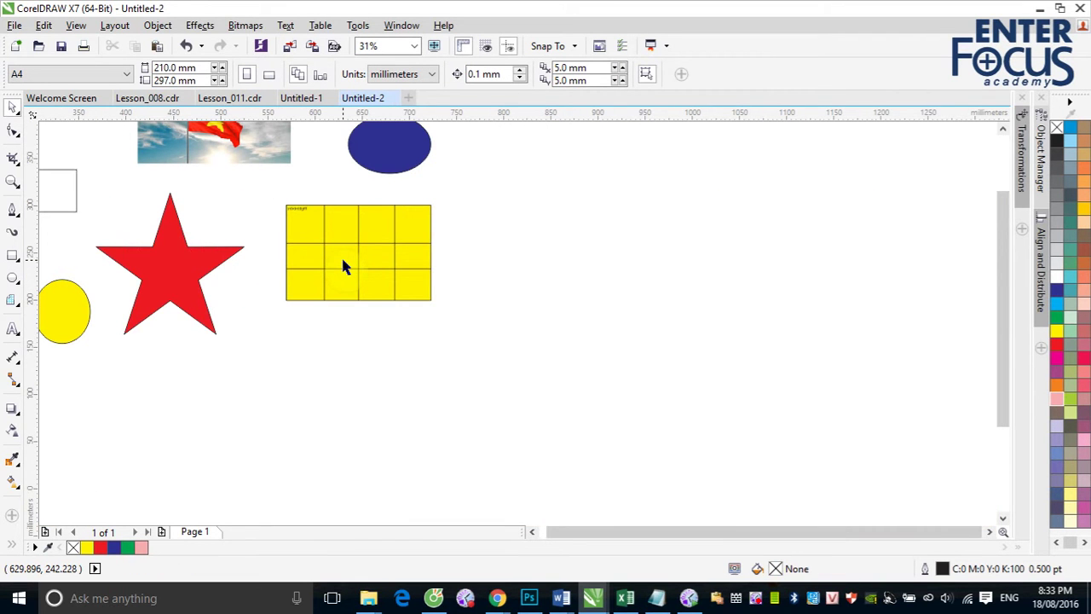
left_click_drag(354, 251, 629, 342)
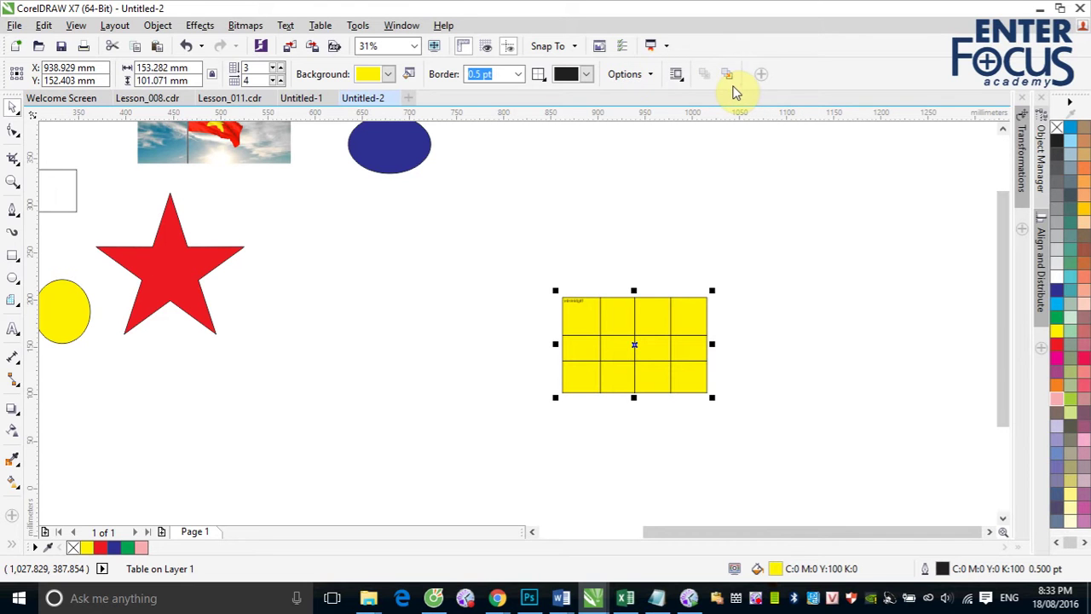
left_click(161, 26)
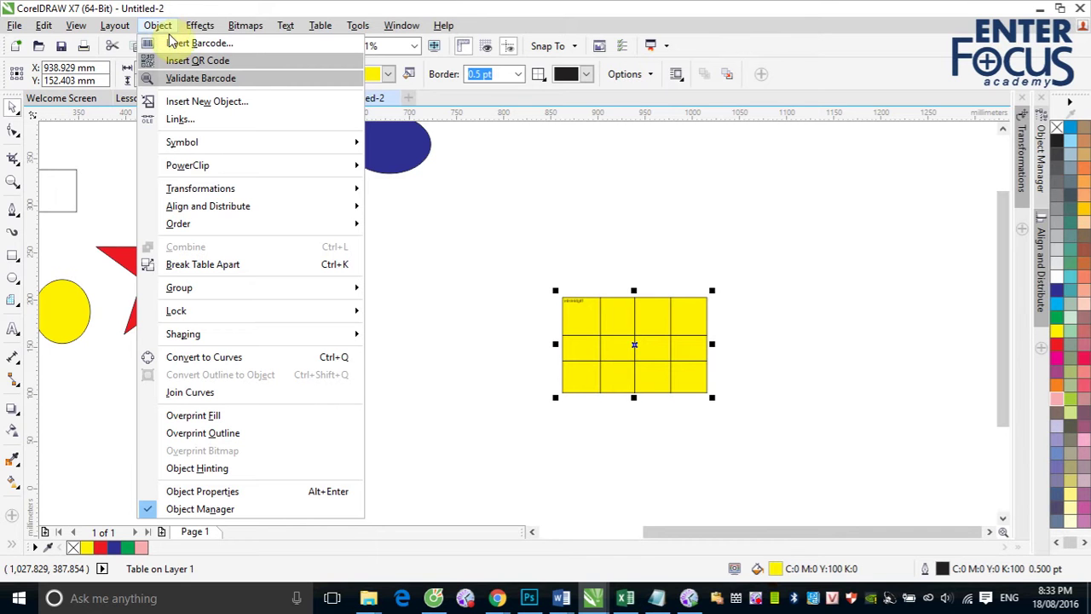
left_click(219, 264)
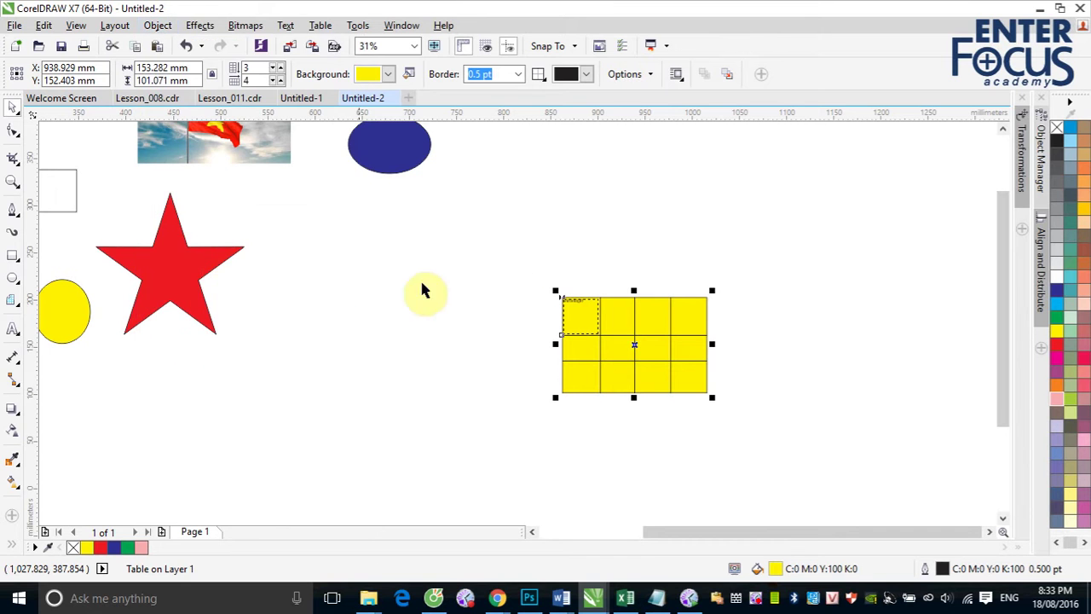
Move the broken-apart table group to about X 974 mm, Y 202 mm and ungroup all its objects.
left_click(553, 229)
left_click_drag(609, 291, 642, 246)
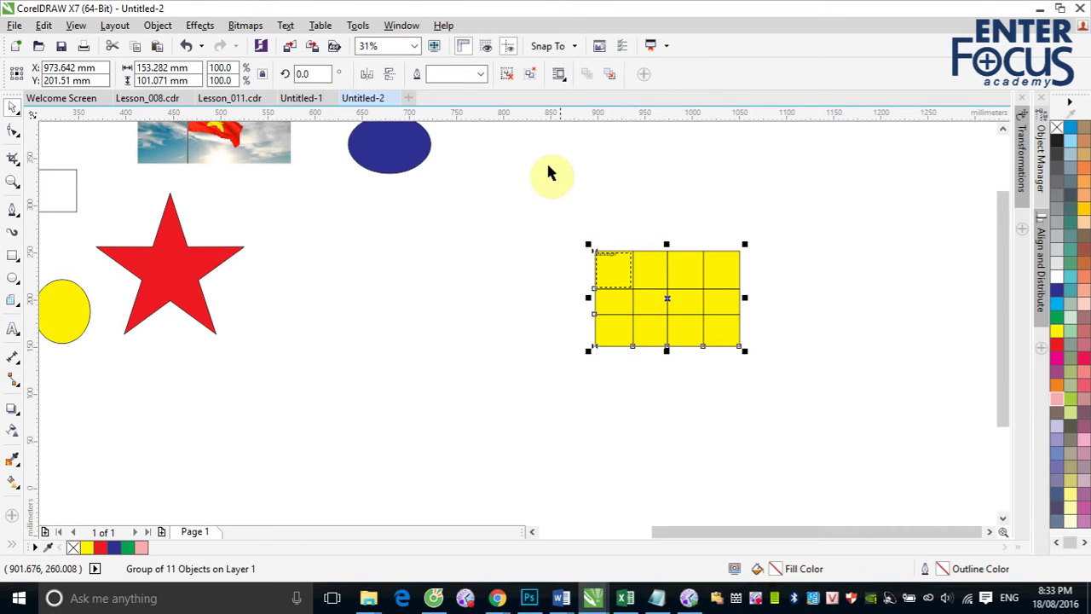
left_click(529, 75)
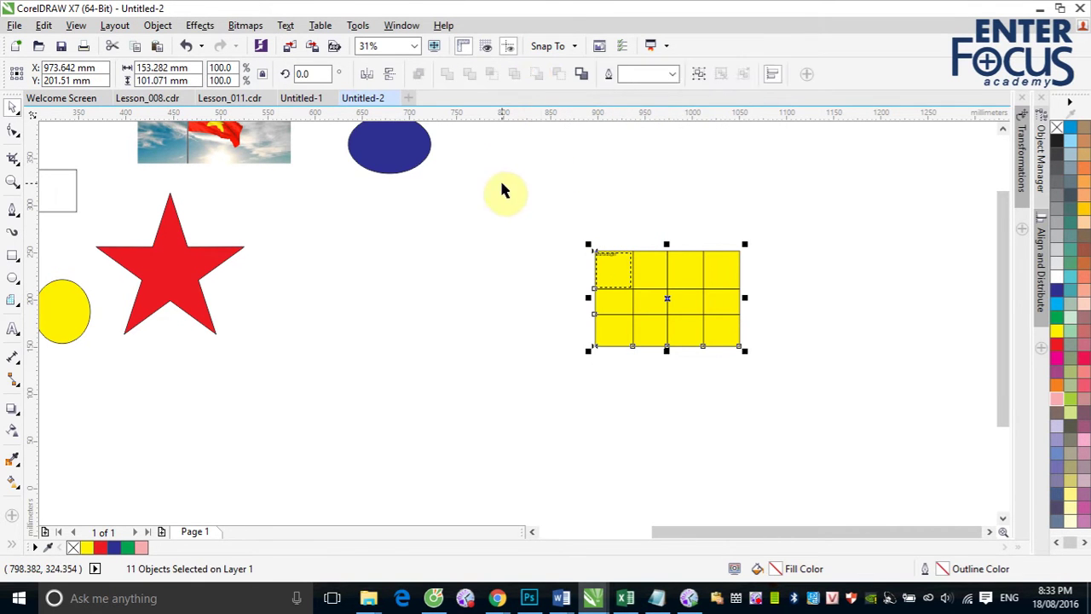
left_click(501, 179)
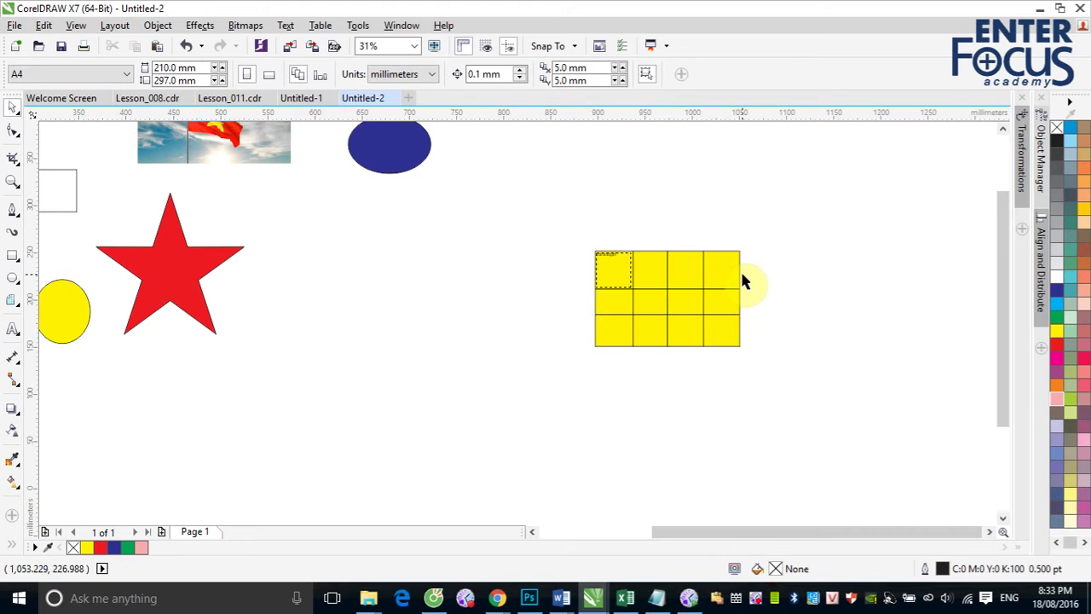
Pull the former table's four horizontal and five vertical lines away from the yellow background one by one.
left_click_drag(738, 280, 825, 274)
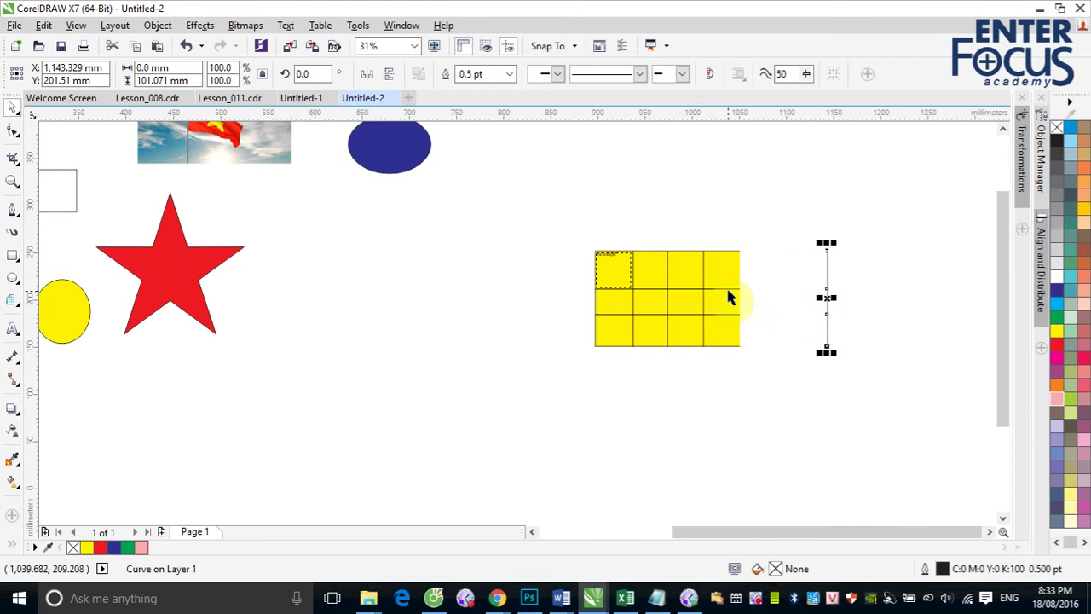
left_click_drag(726, 288, 748, 182)
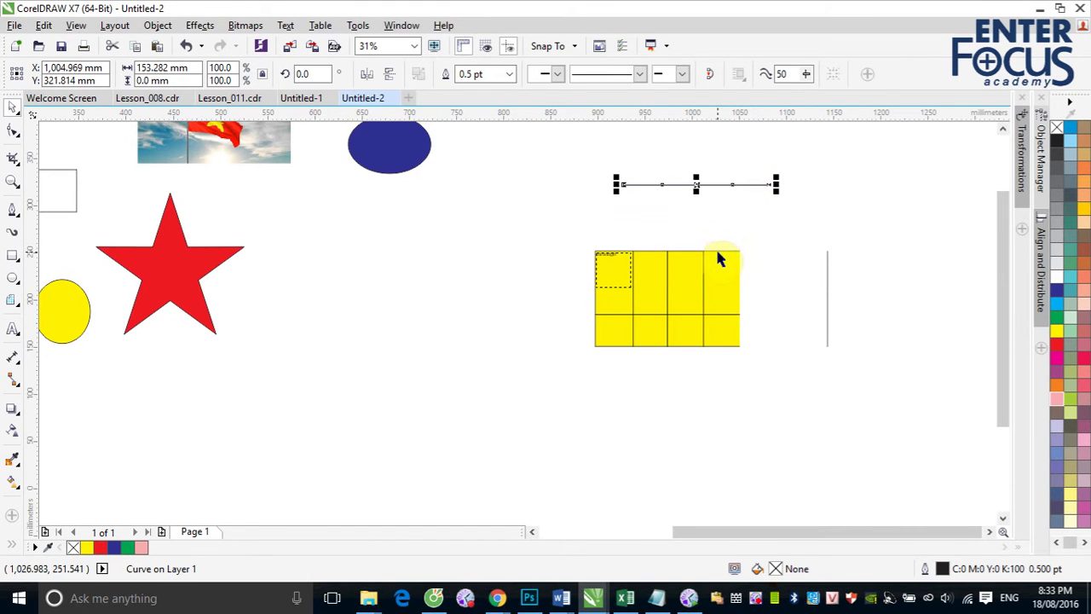
left_click_drag(718, 253, 787, 201)
left_click_drag(718, 318, 683, 413)
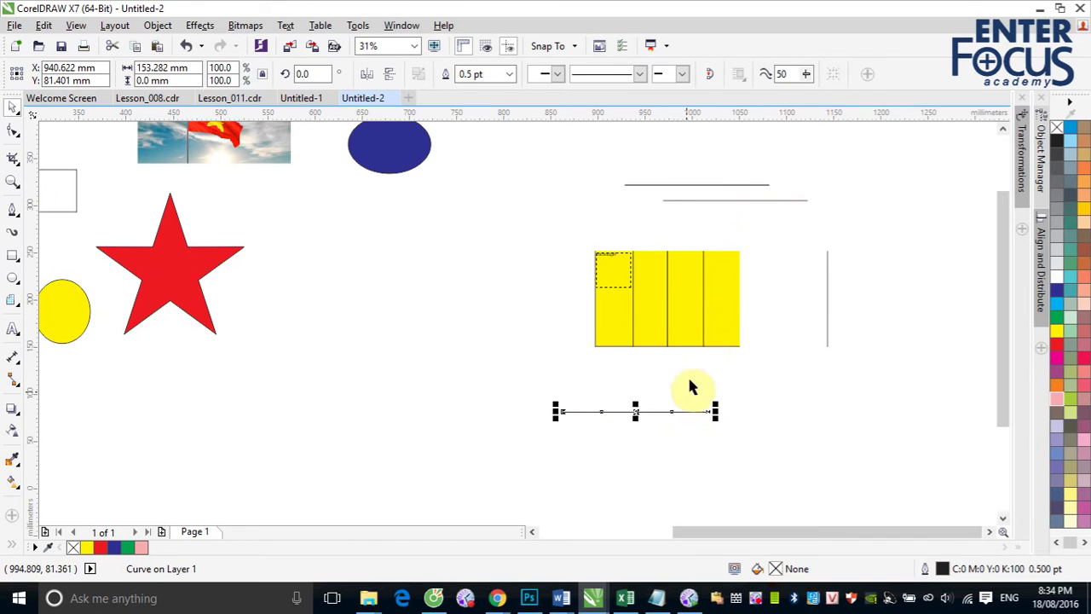
left_click(714, 359)
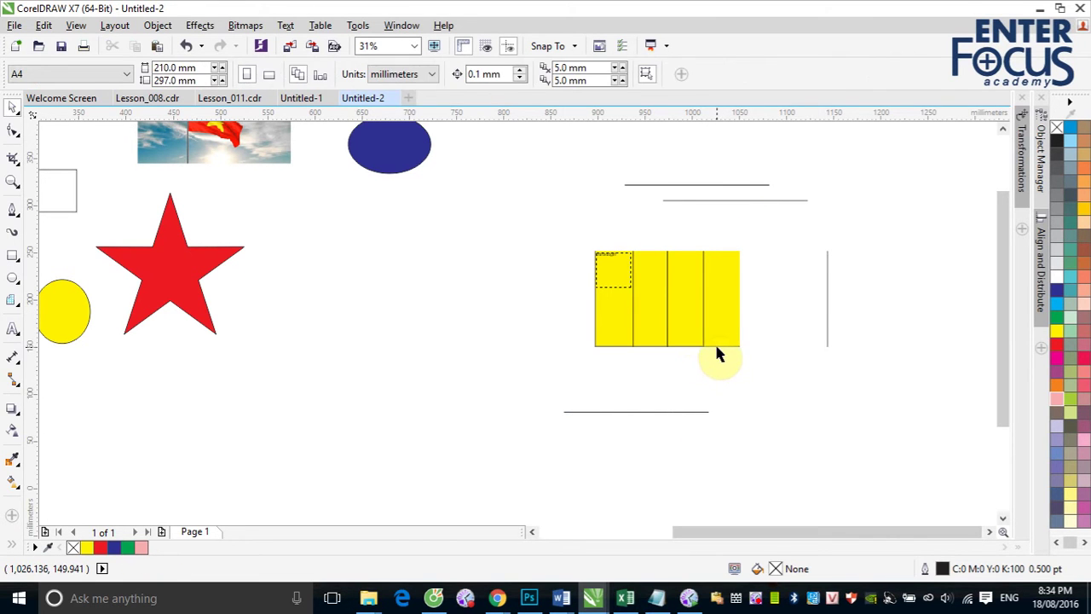
left_click_drag(716, 347, 716, 375)
left_click_drag(704, 322, 791, 303)
left_click_drag(670, 316, 766, 298)
left_click_drag(633, 322, 500, 341)
left_click_drag(596, 325, 539, 339)
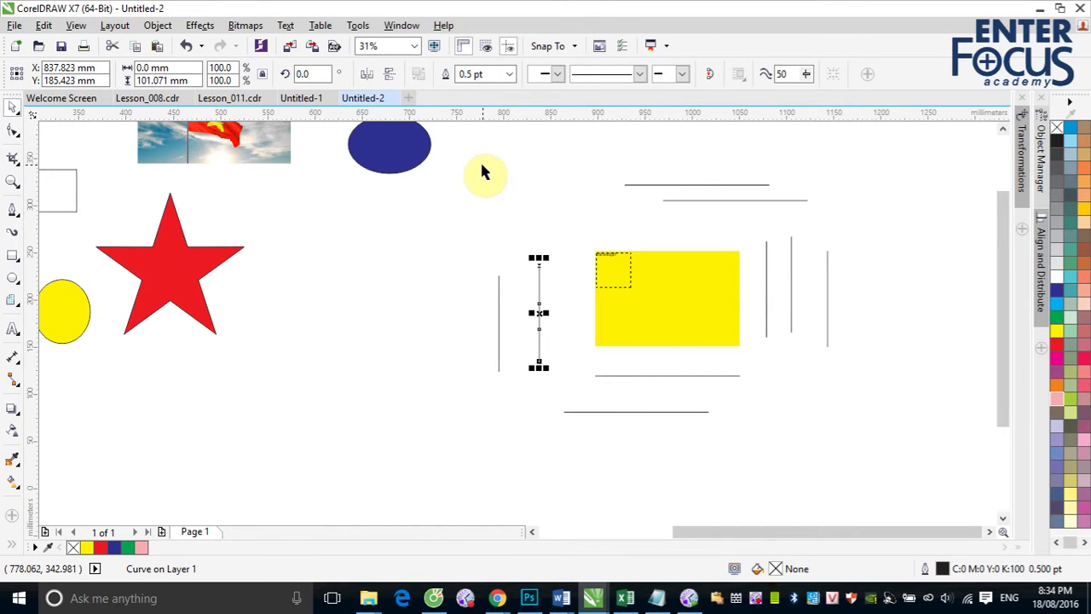
Delete all the separated table lines together with the yellow background and text frame.
left_click_drag(482, 168, 945, 475)
key("Delete")
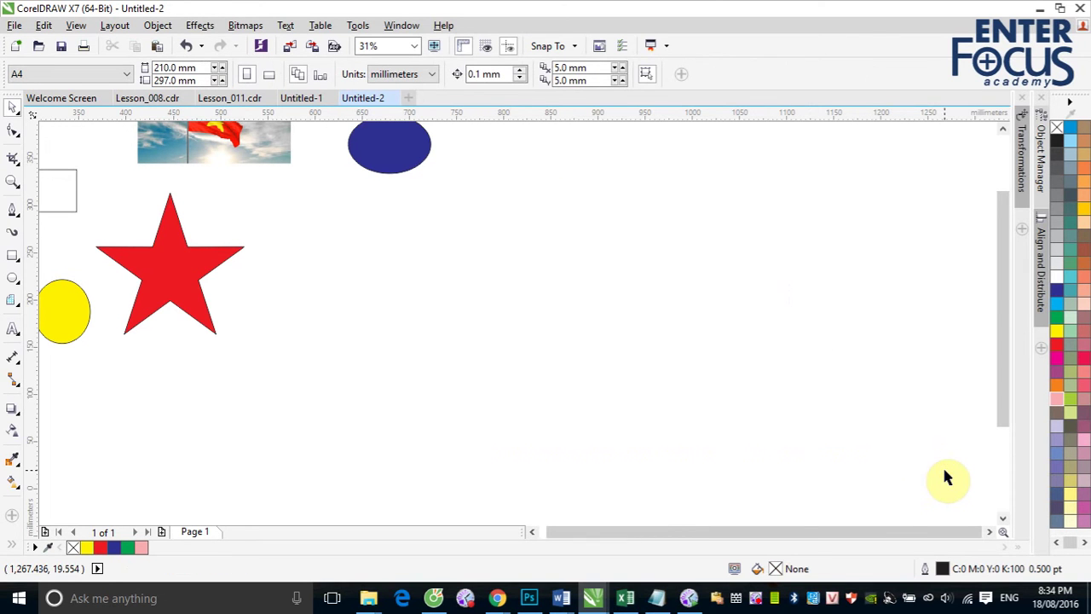
Draw a 2 × 2 graph paper grid over the flag photo, about 162 × 91 mm, covering the whole picture.
left_click(1002, 128)
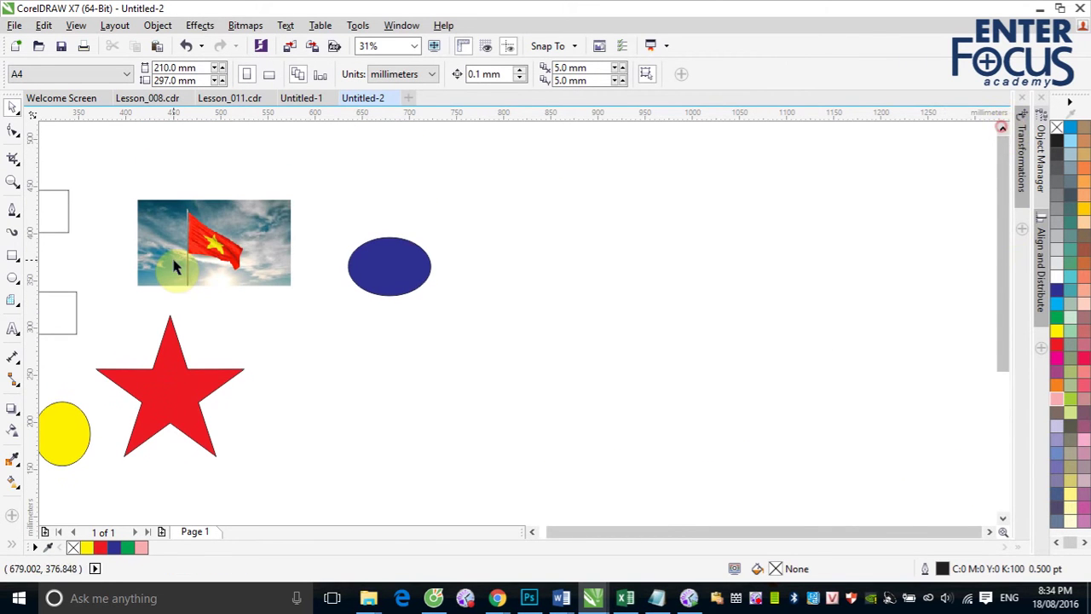
key("z")
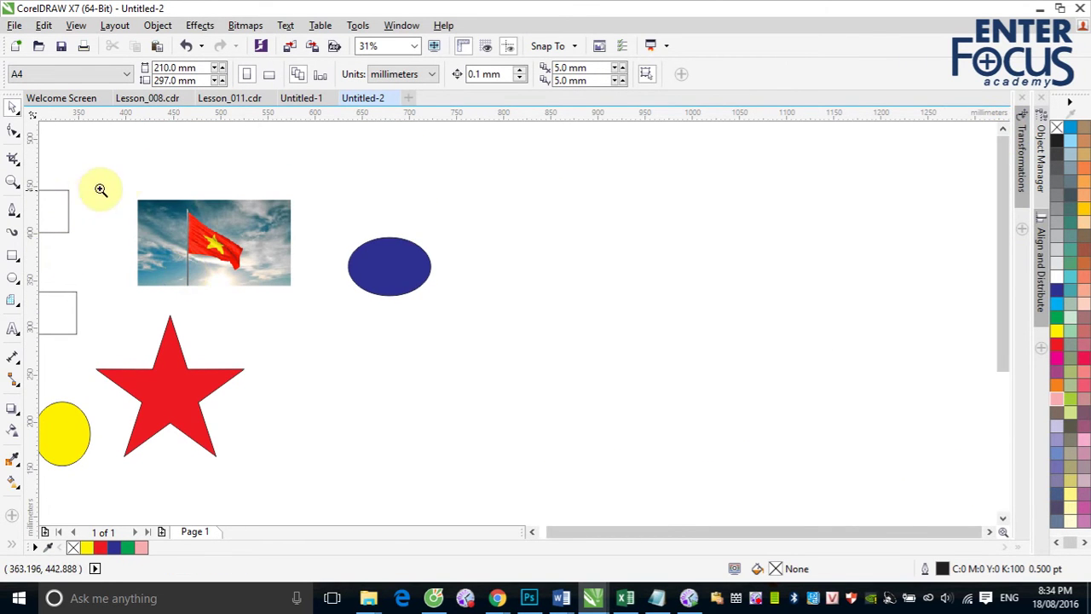
left_click_drag(122, 178, 353, 312)
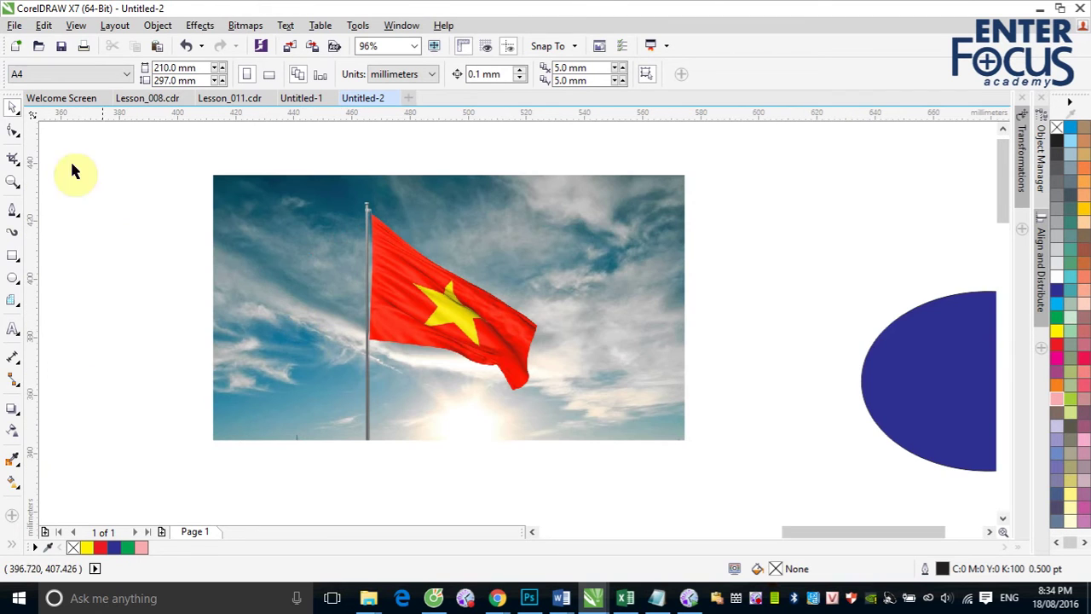
left_click(12, 299)
left_click(79, 357)
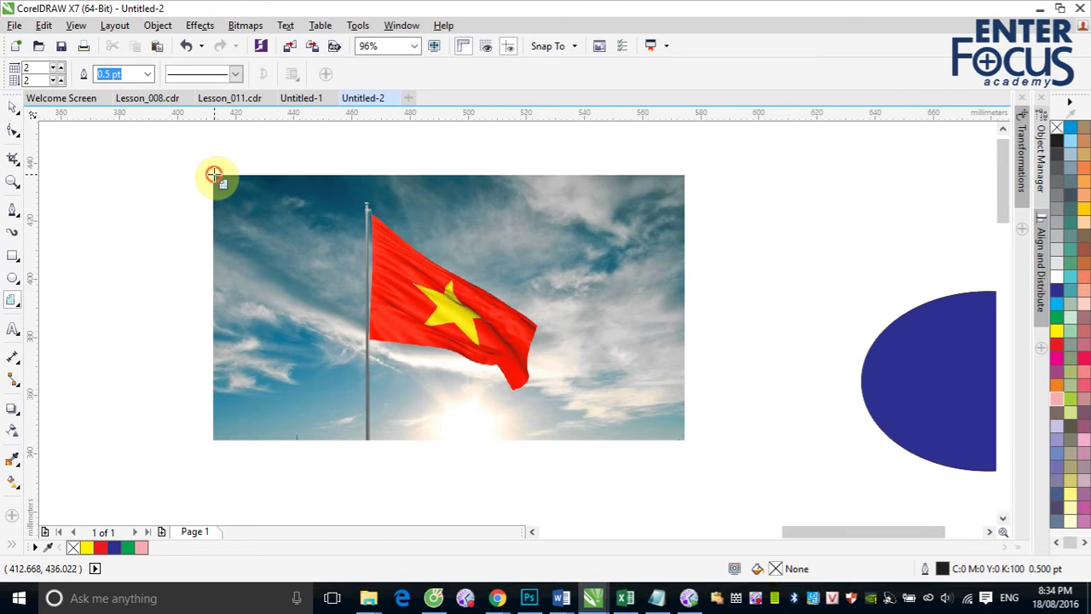
left_click_drag(214, 174, 688, 445)
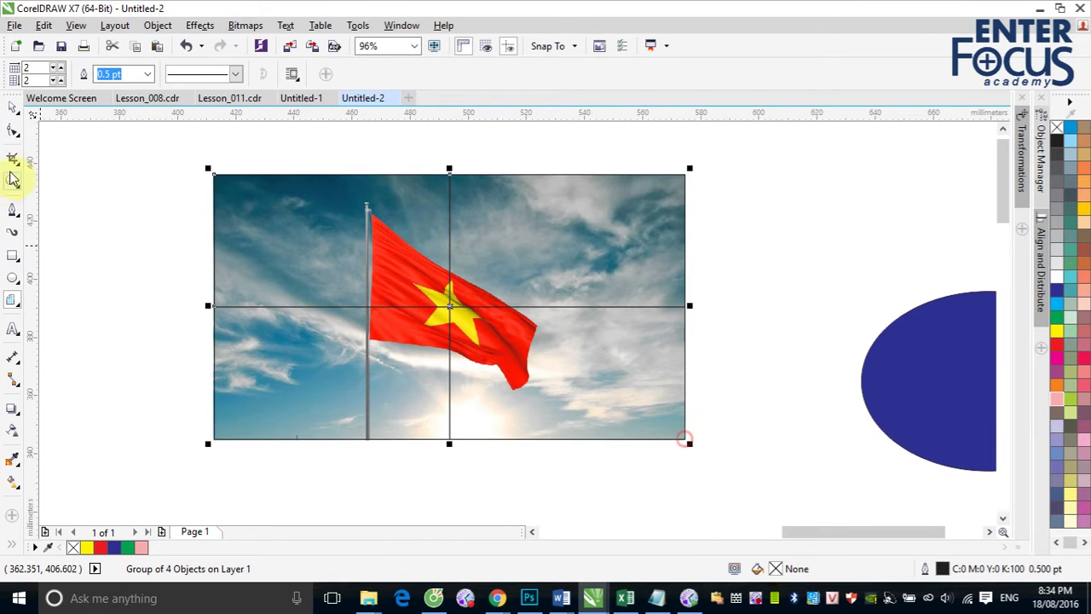
left_click(9, 111)
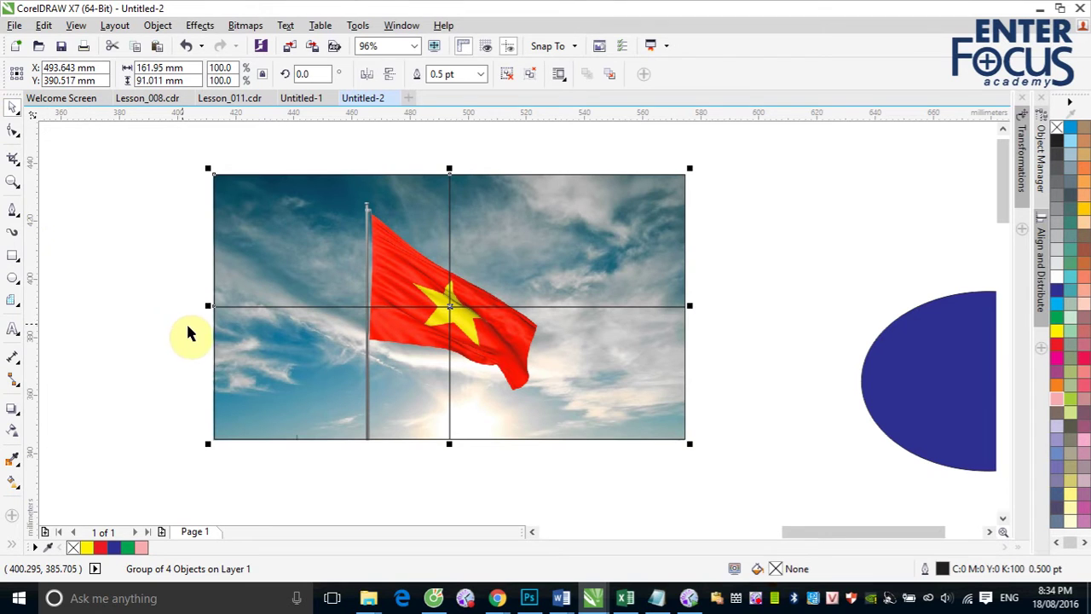
left_click(264, 391)
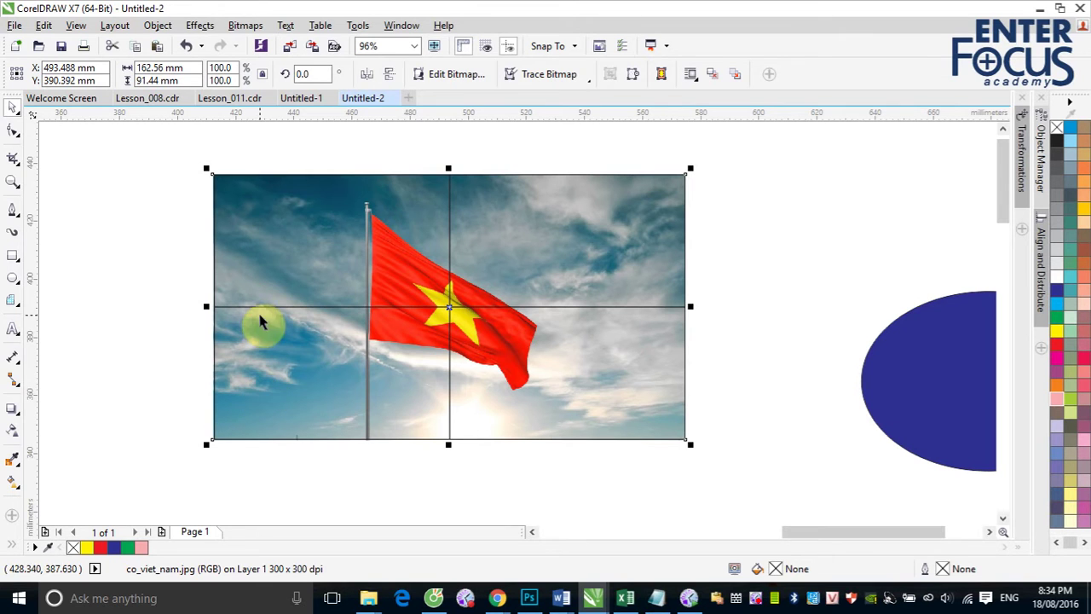
right_click(284, 369)
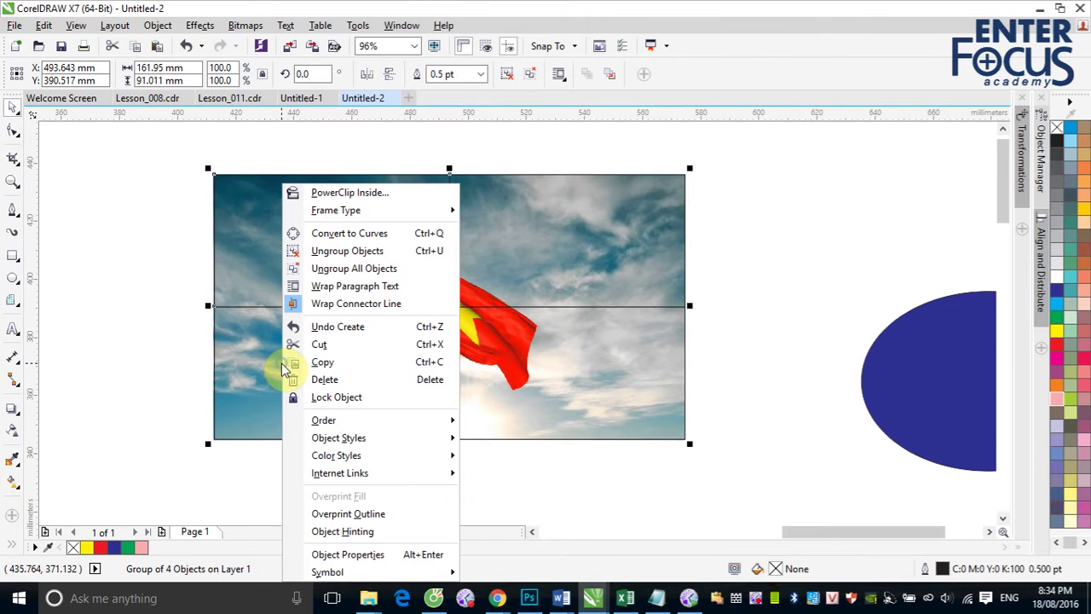
left_click(353, 194)
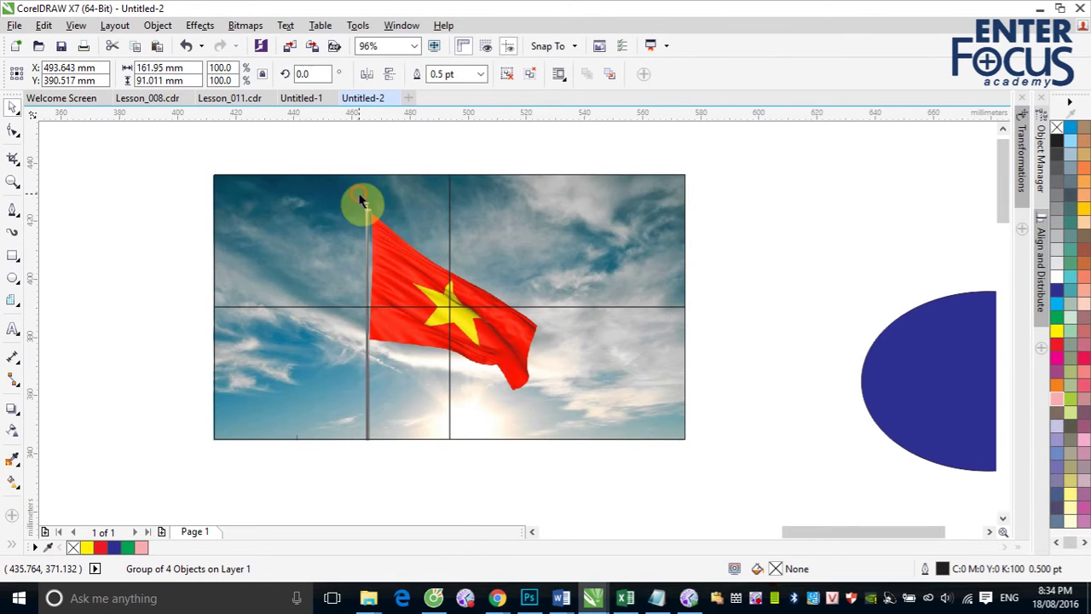
left_click(294, 309)
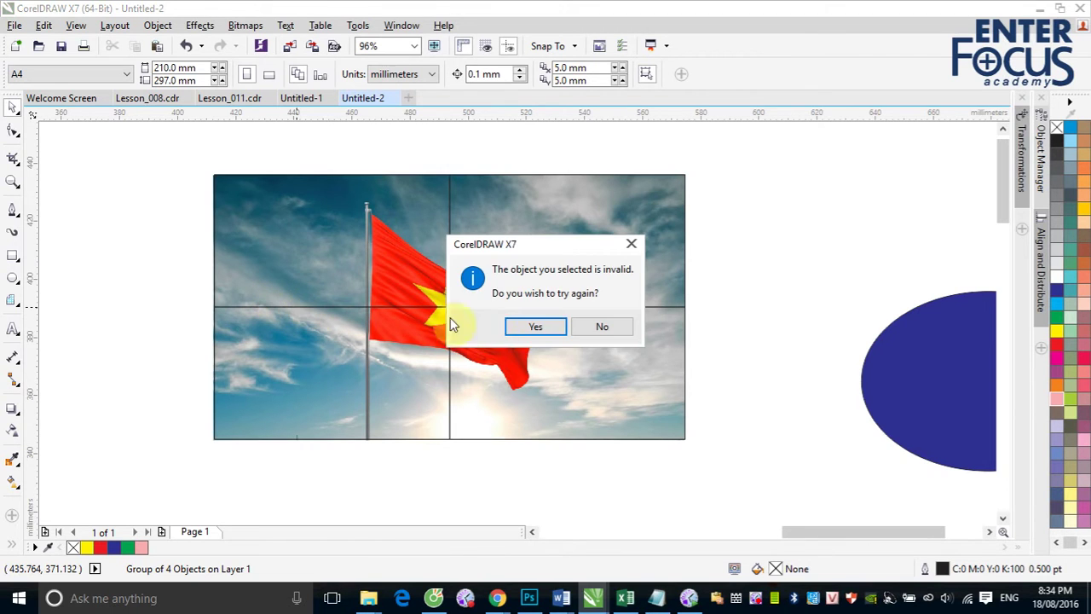
left_click(528, 324)
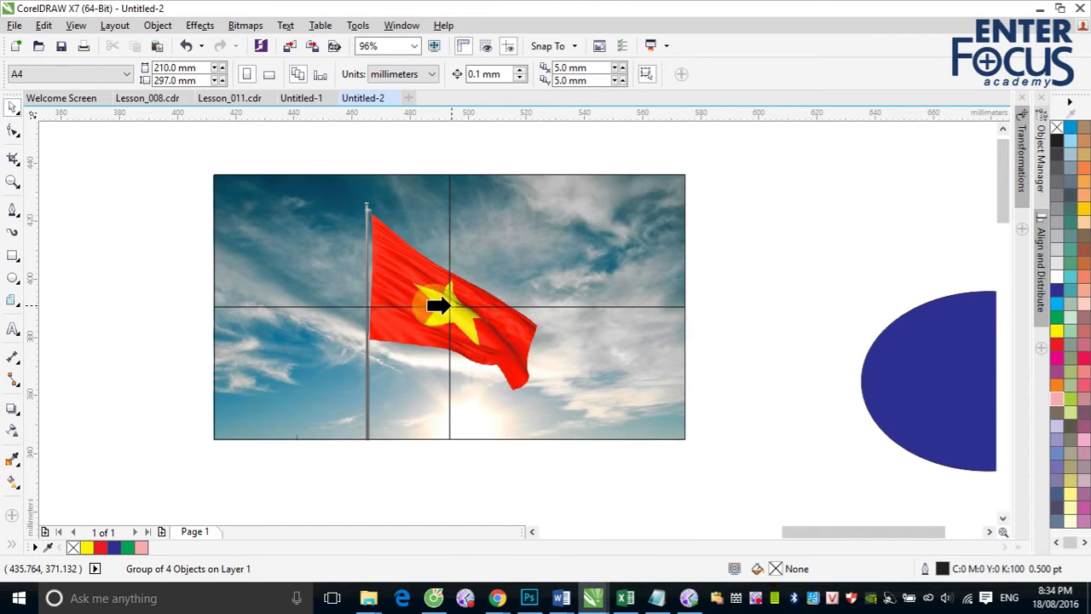
left_click(455, 309)
left_click(600, 325)
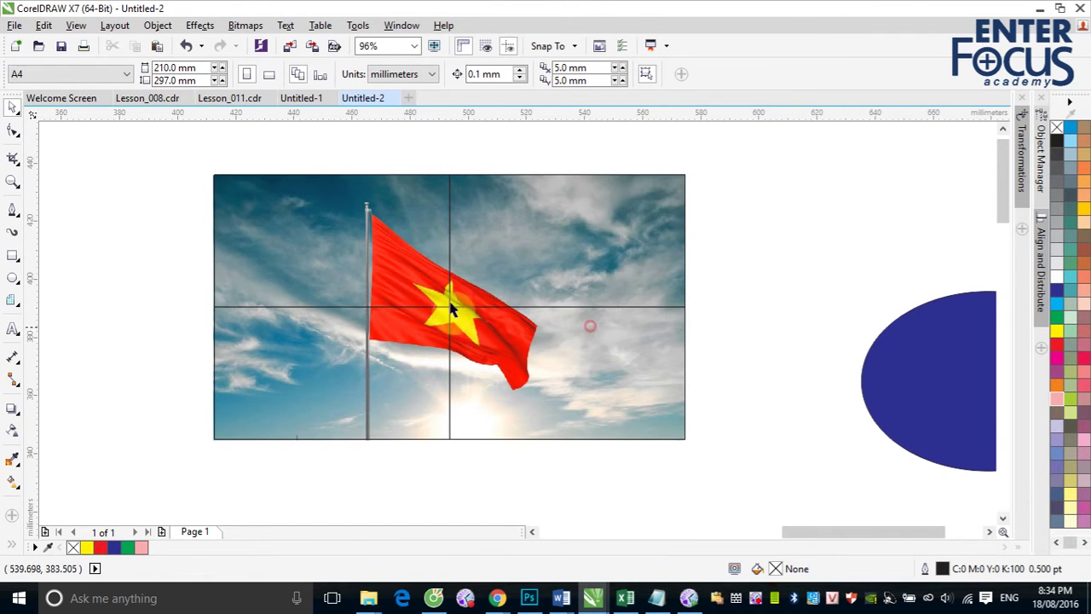
Move the 2 × 2 grid to about X 490 mm, Y 381 mm and PowerClip the flag photo inside it.
left_click(133, 213)
left_click_drag(360, 309, 350, 334)
left_click(243, 197)
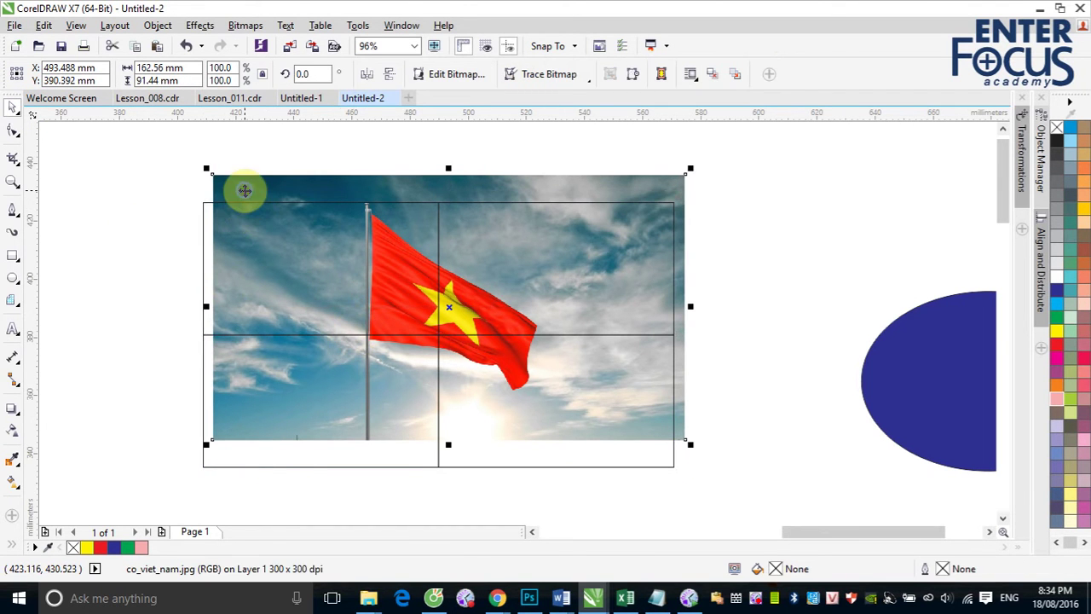
right_click(244, 193)
left_click(306, 140)
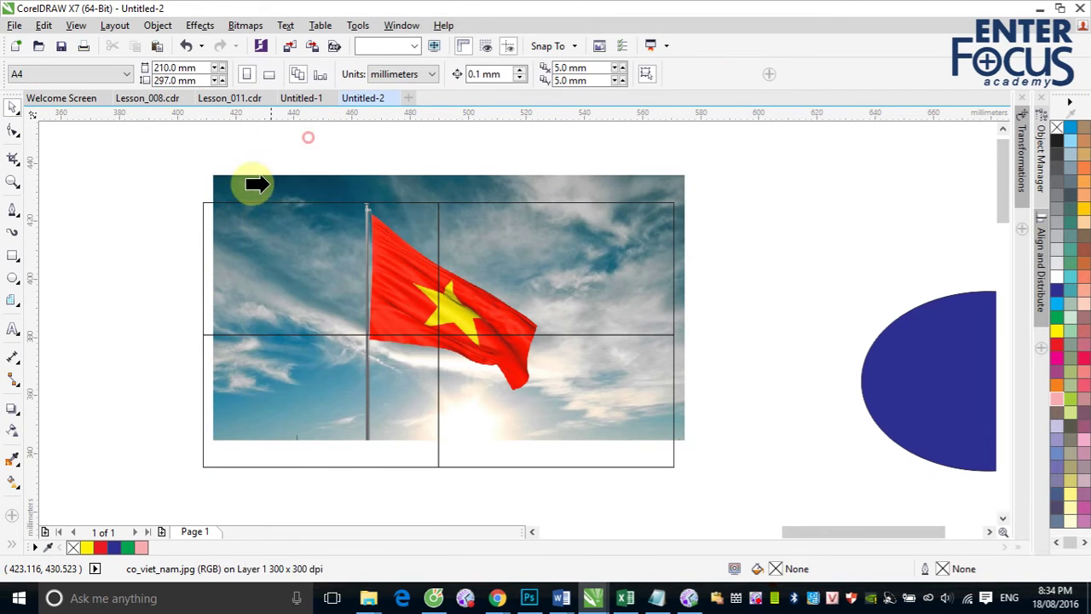
left_click(205, 205)
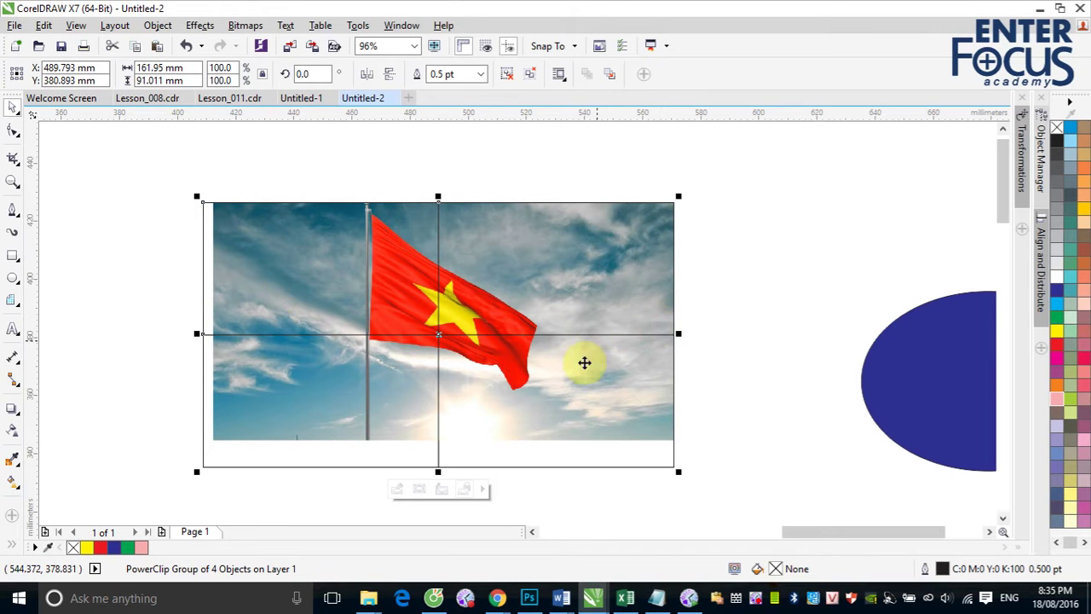
Edit the PowerClip contents and move the flag photo so that it fills all four grid cells, centred at about X 490 mm, Y 381 mm.
left_click(411, 492)
left_click_drag(531, 279, 526, 297)
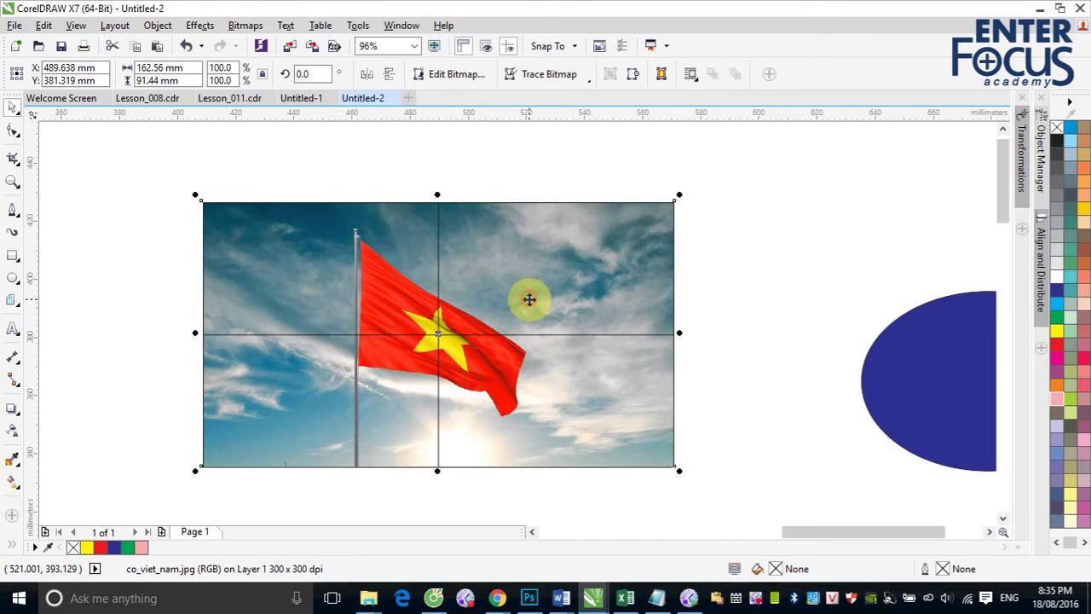
left_click(800, 246)
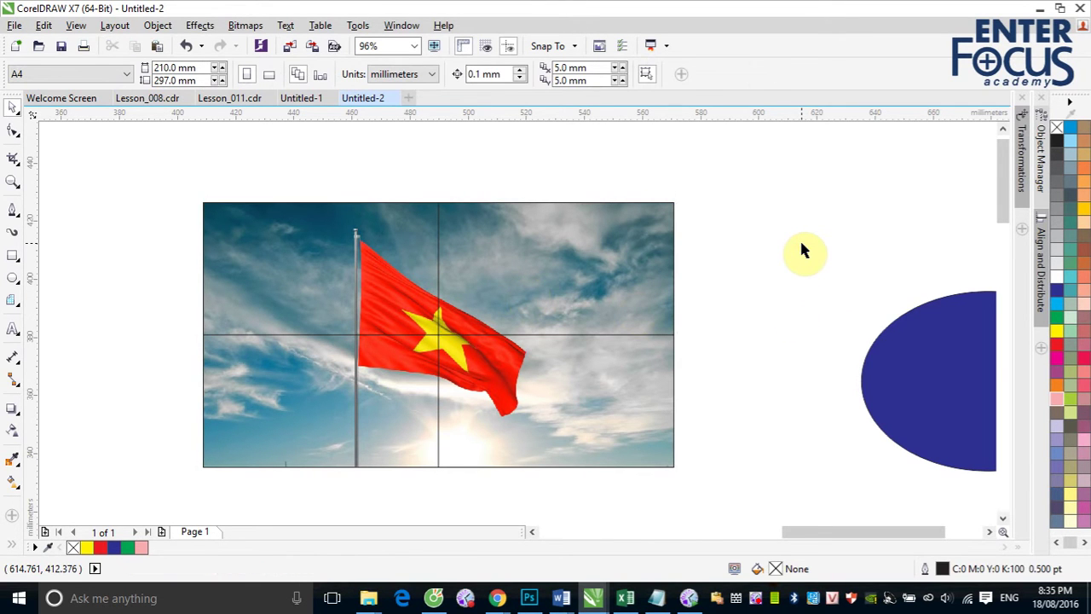
Ungroup the photo-filled grid and move its four cells apart from one another.
left_click(550, 235)
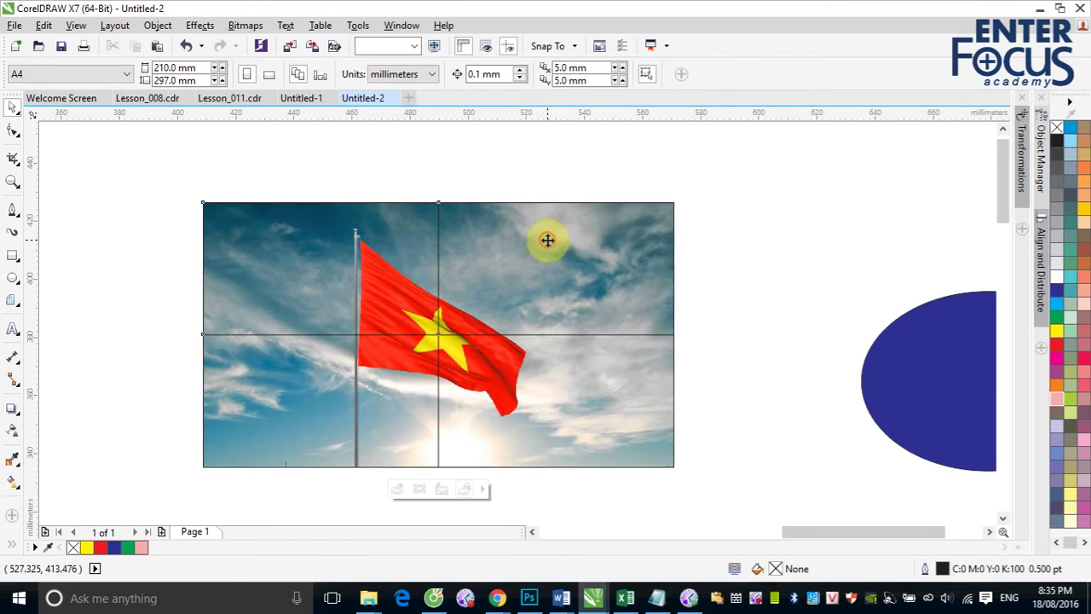
left_click(506, 73)
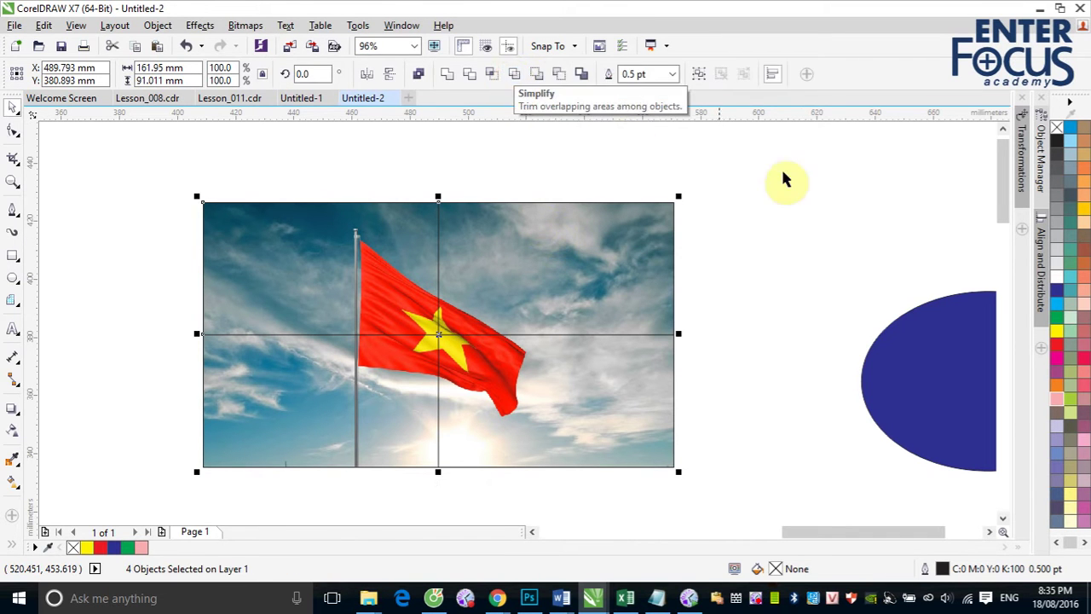
left_click(829, 183)
left_click_drag(541, 295, 725, 255)
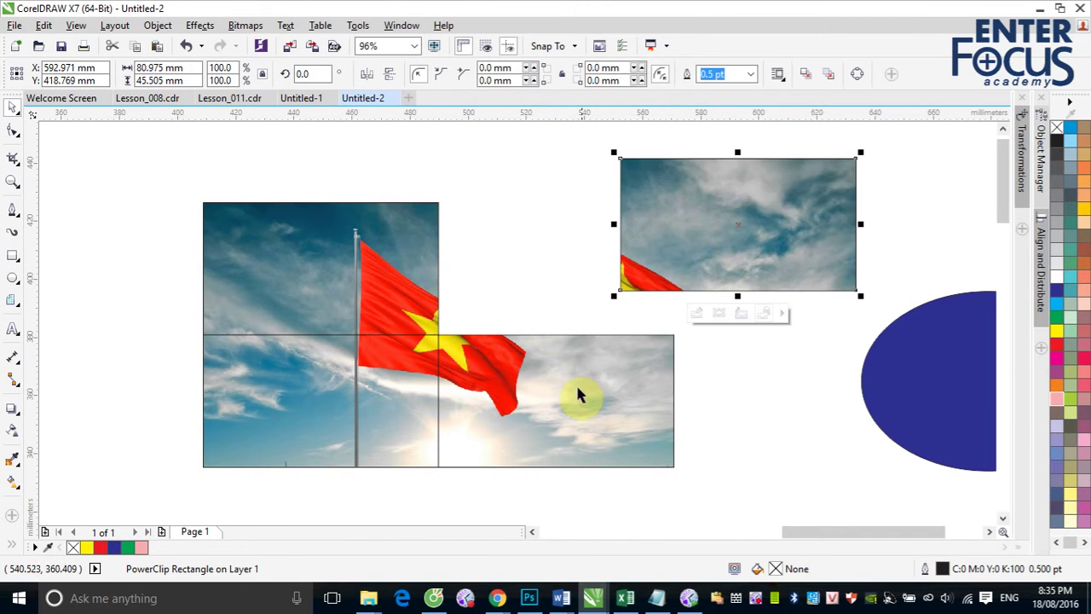
left_click_drag(576, 387, 652, 430)
left_click_drag(302, 246, 223, 204)
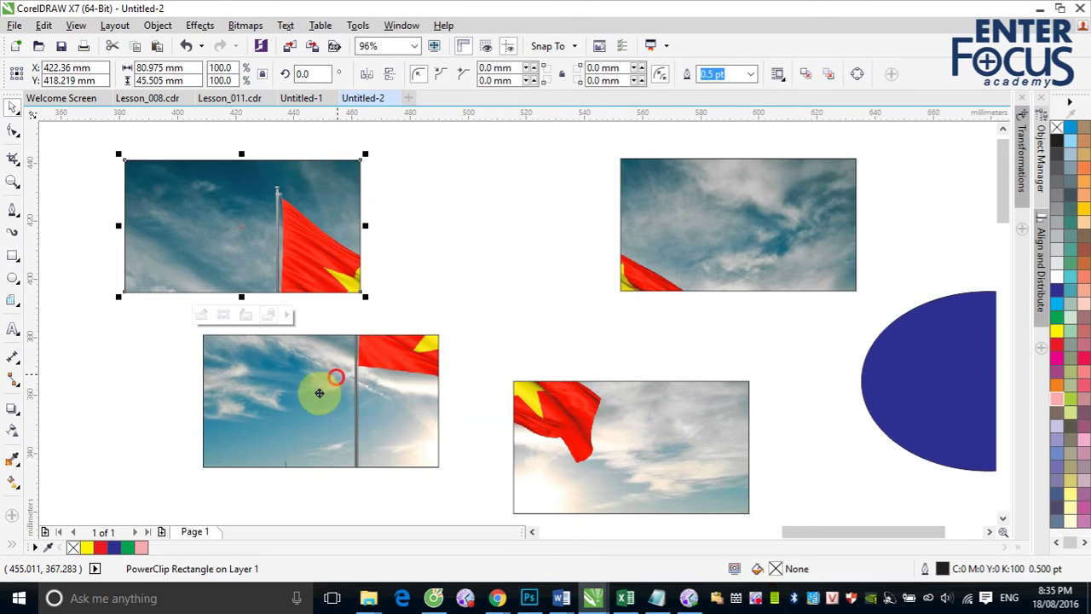
left_click_drag(321, 390, 290, 418)
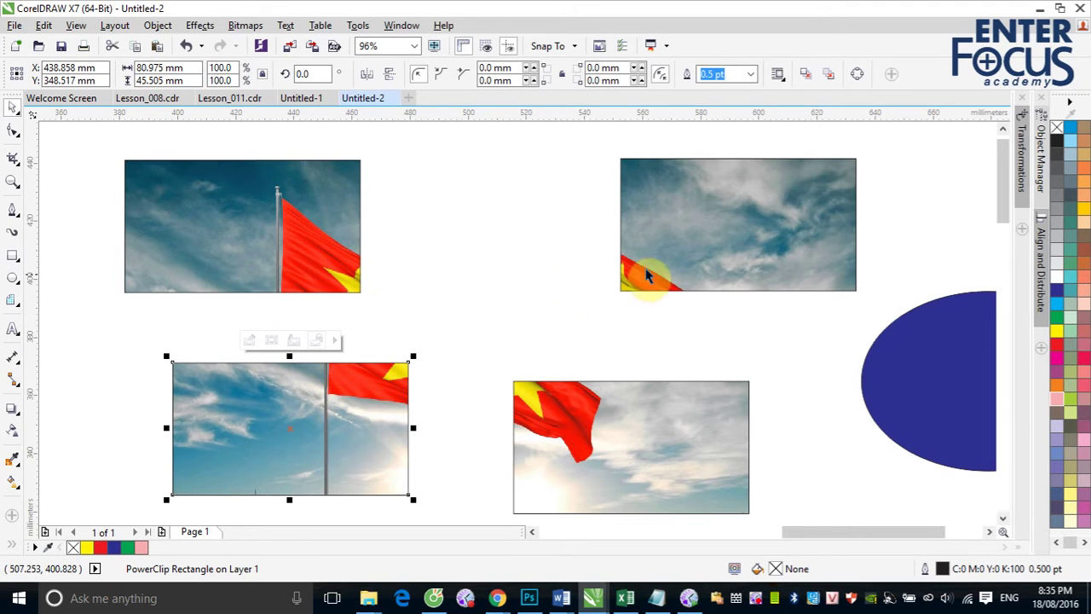
left_click(449, 241)
Extract the flag photo from the grid's former upper-right cell, and undo the extraction.
left_click(665, 246)
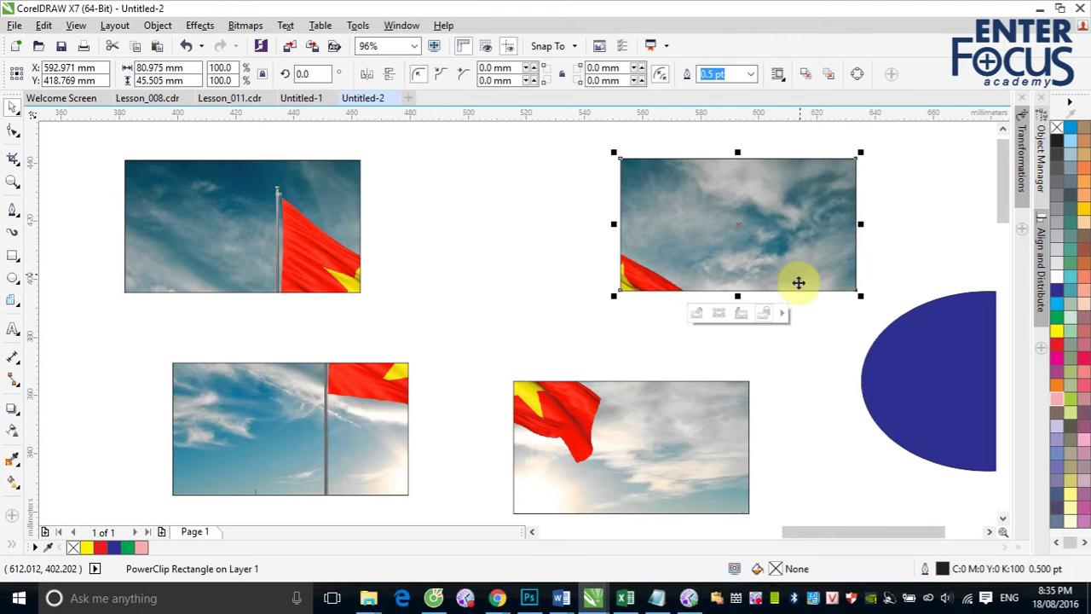
left_click(763, 313)
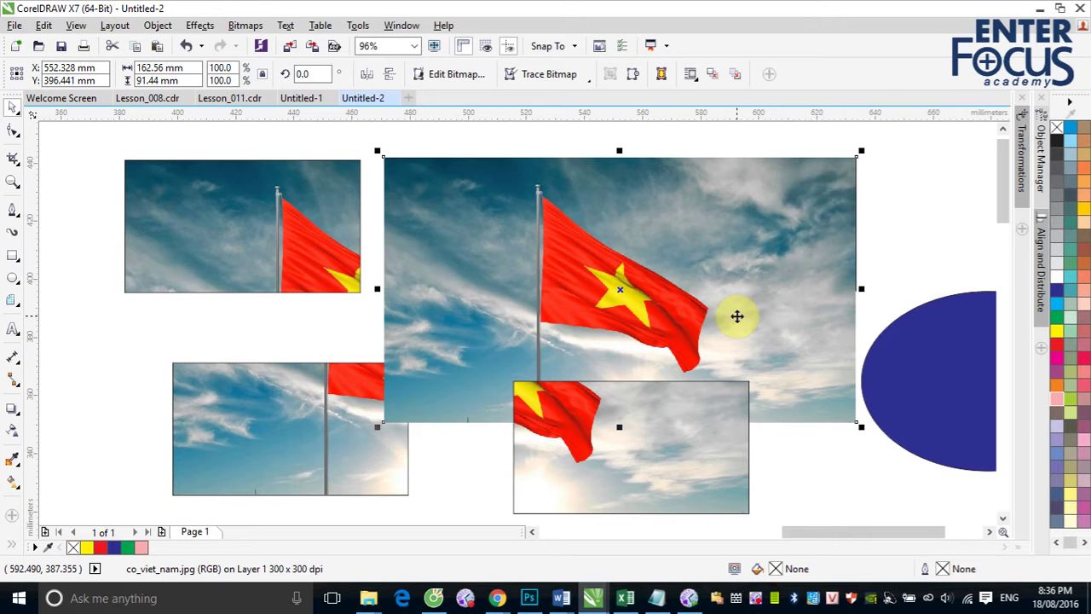
key("ctrl+z")
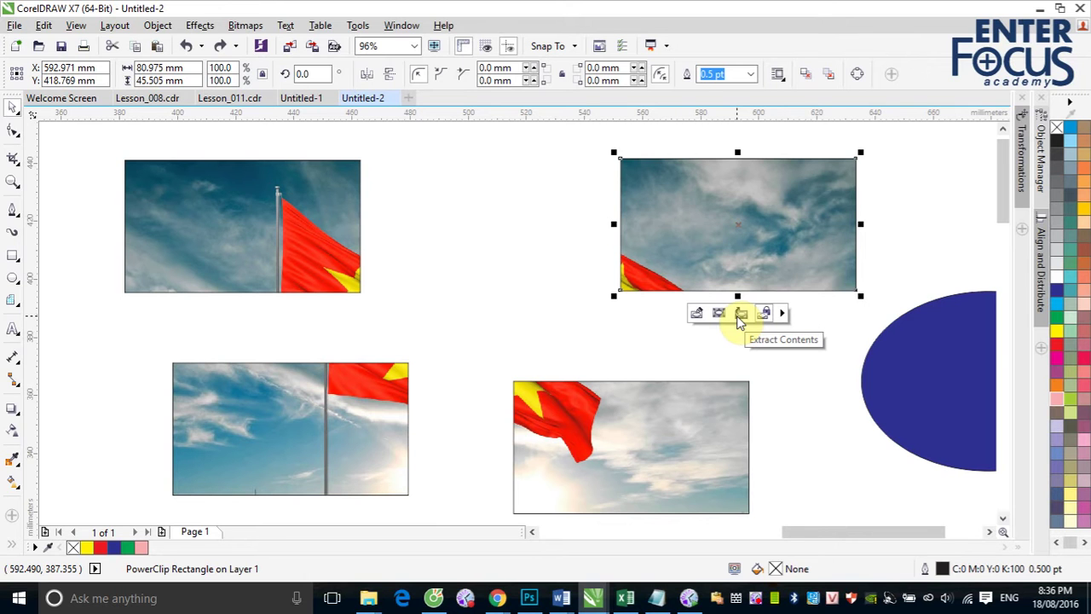
Draw a table with 3 rows and 4 columns, about 186 × 125 mm, in the empty area beyond the blue ellipse.
key("F3")
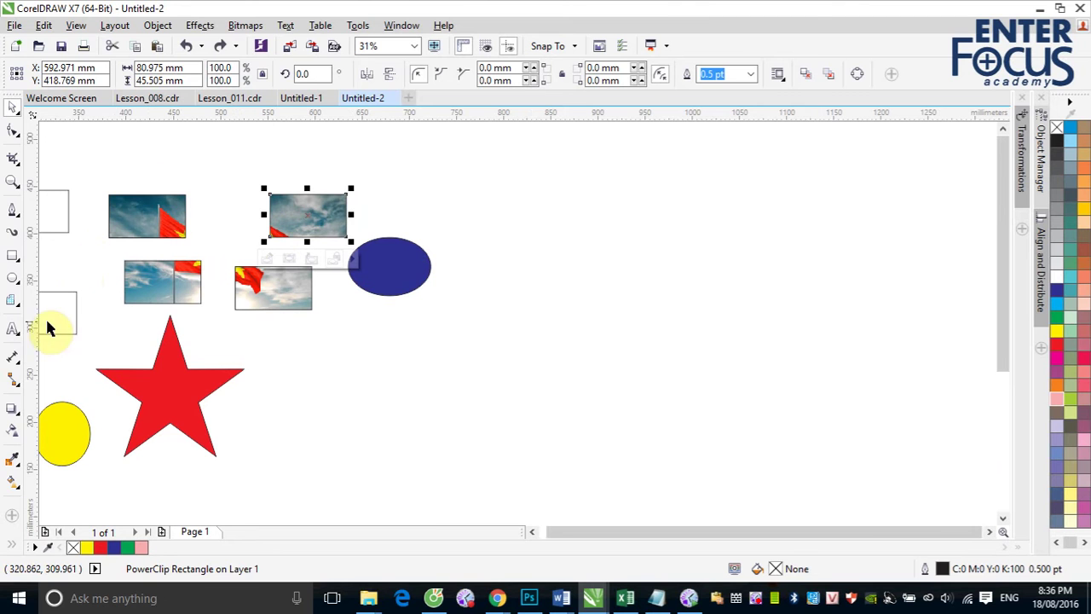
left_click(13, 330)
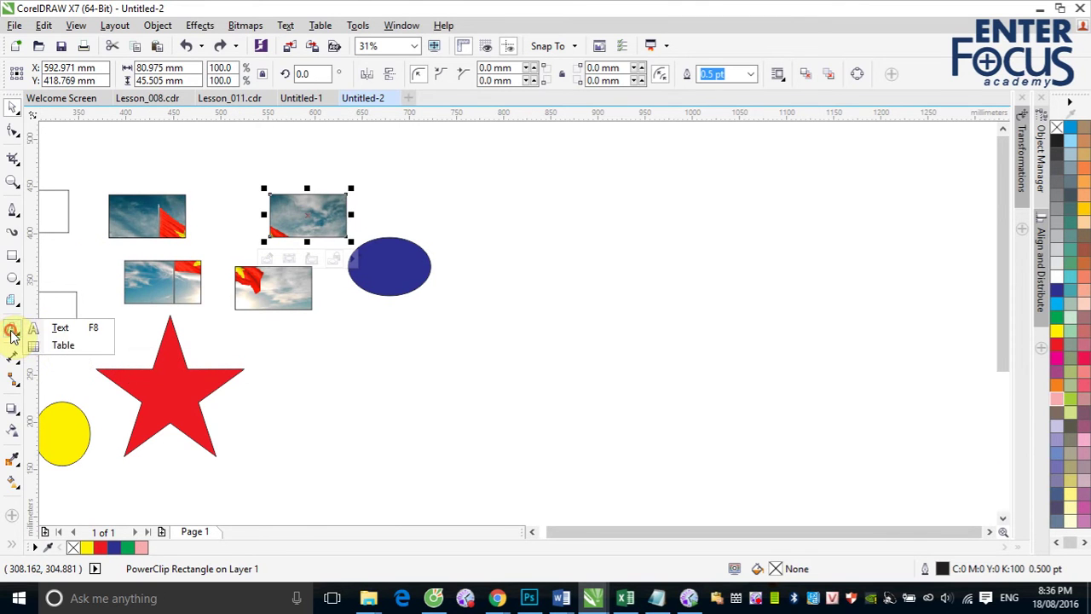
left_click(63, 347)
left_click_drag(524, 298, 701, 417)
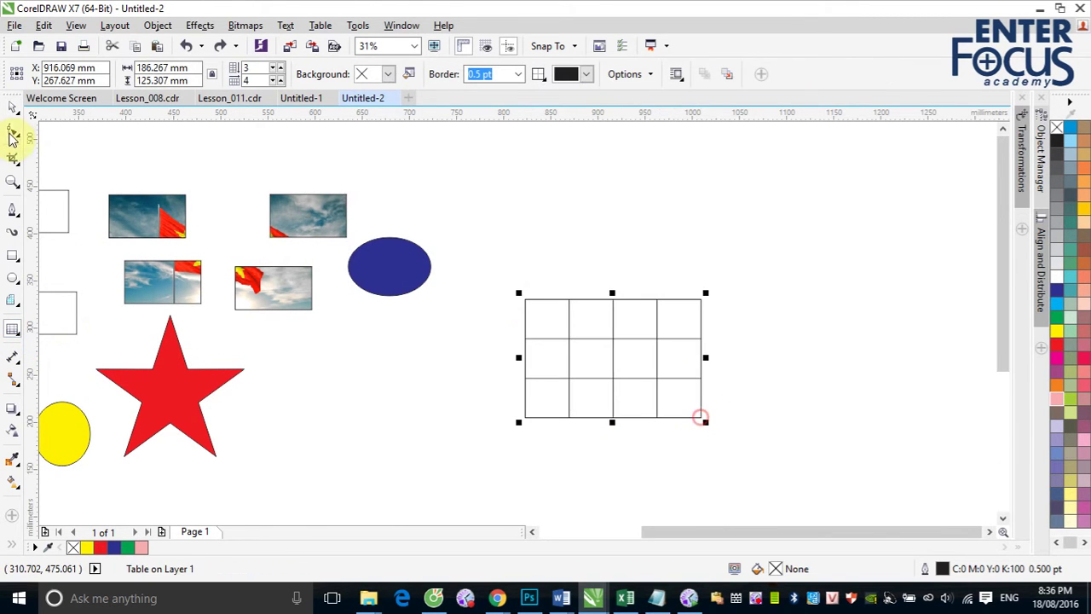
left_click(13, 108)
Extract the flag photo from the former upper-right cell and move it over the table's upper part, to about X 915 mm, Y 345 mm.
left_click(304, 225)
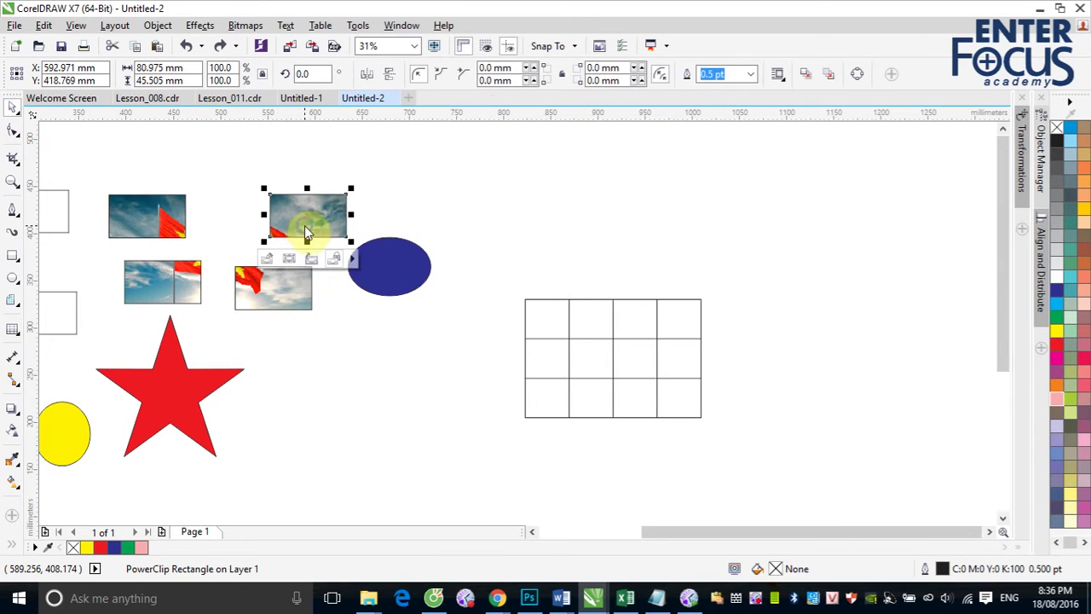
right_click(304, 225)
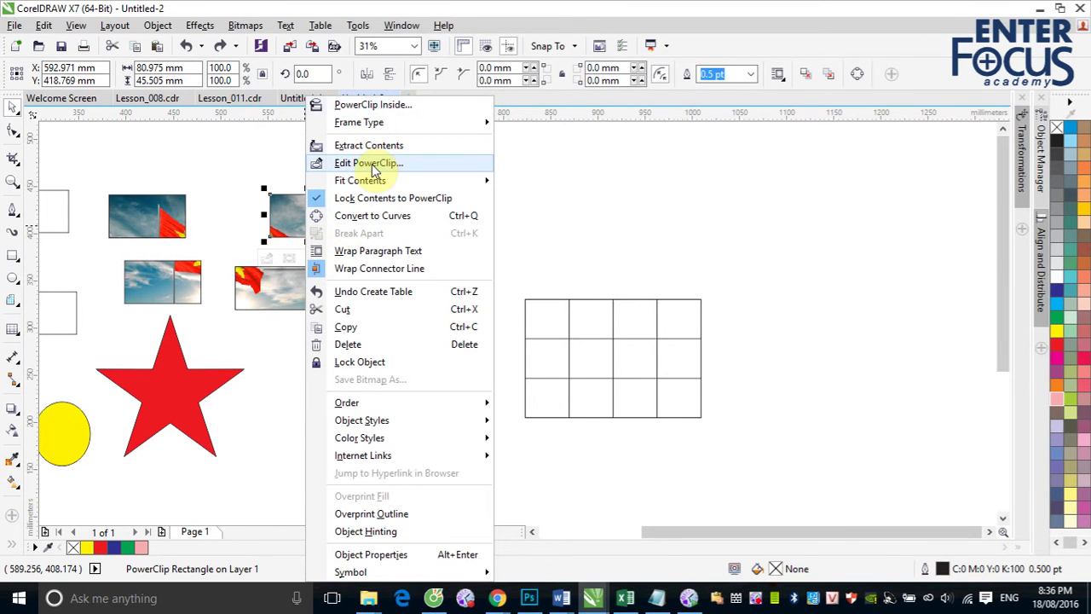
left_click(373, 165)
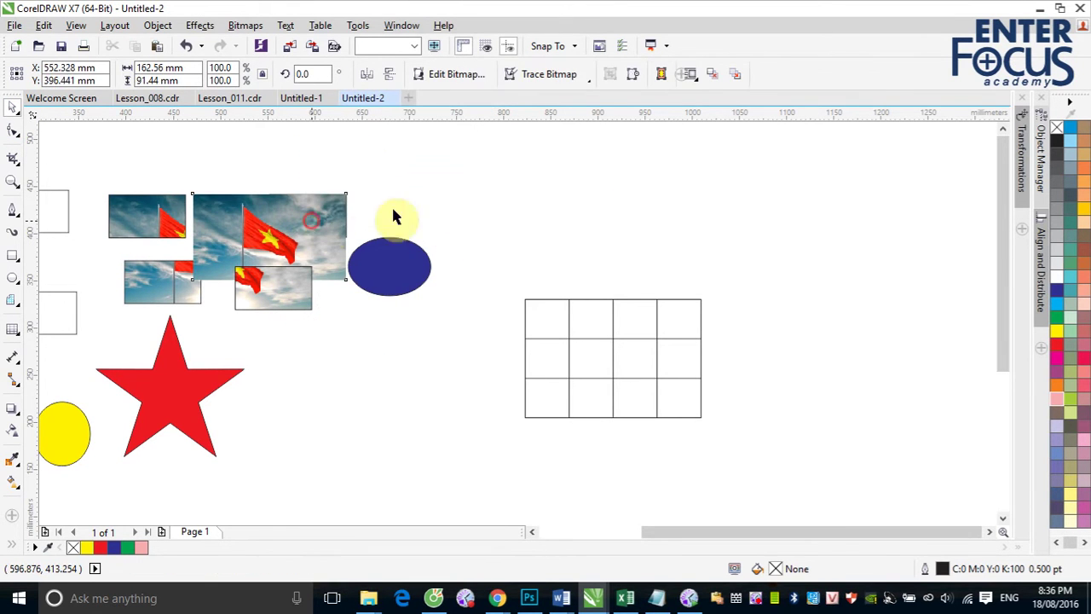
left_click_drag(313, 229, 616, 281)
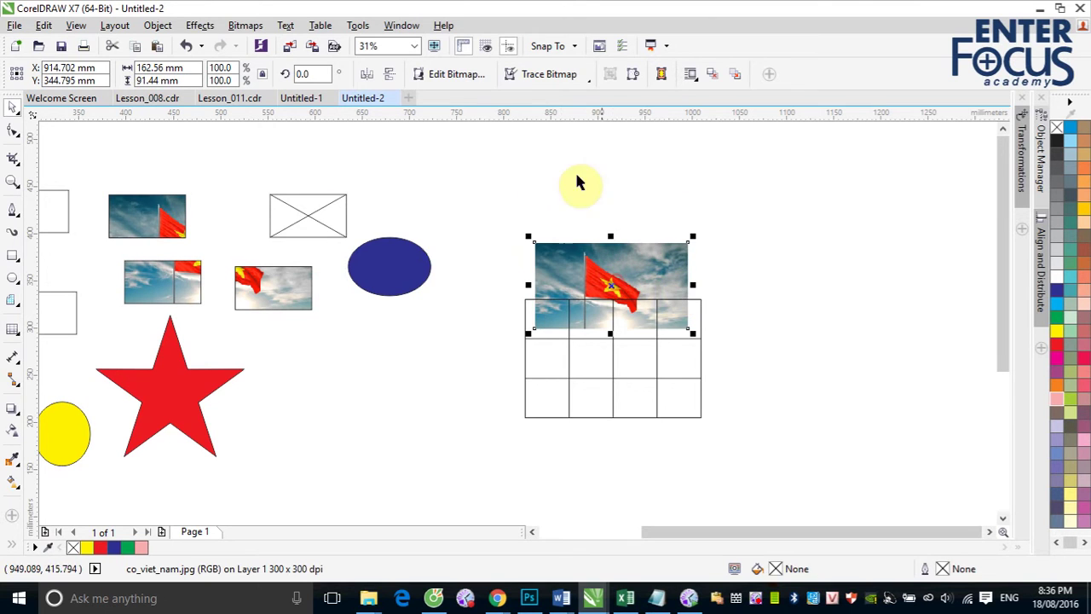
Try to PowerClip the flag photo inside the table.
right_click(583, 271)
left_click(619, 138)
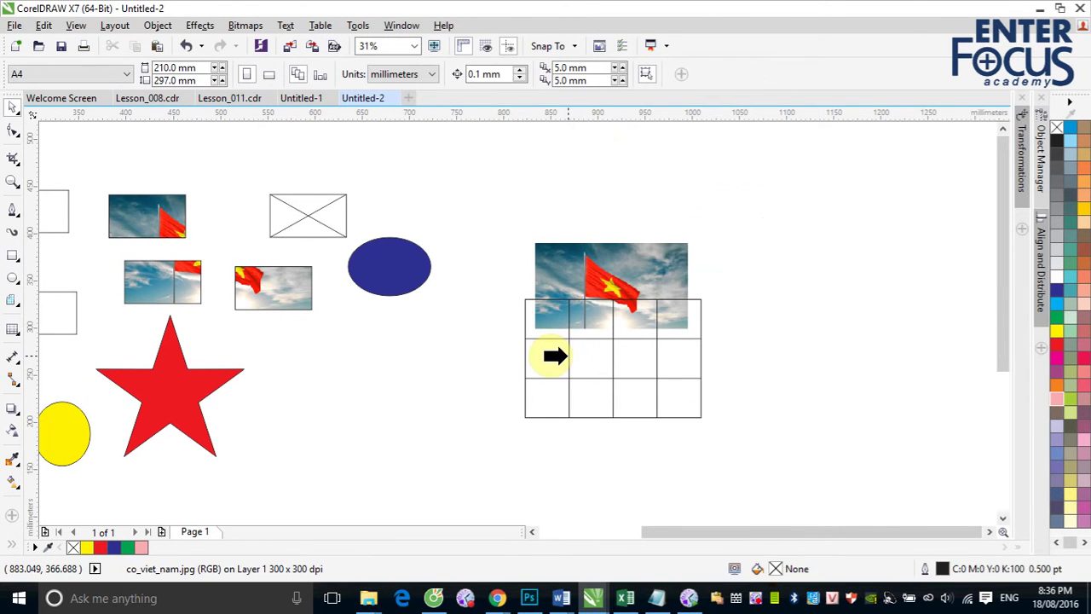
left_click(566, 356)
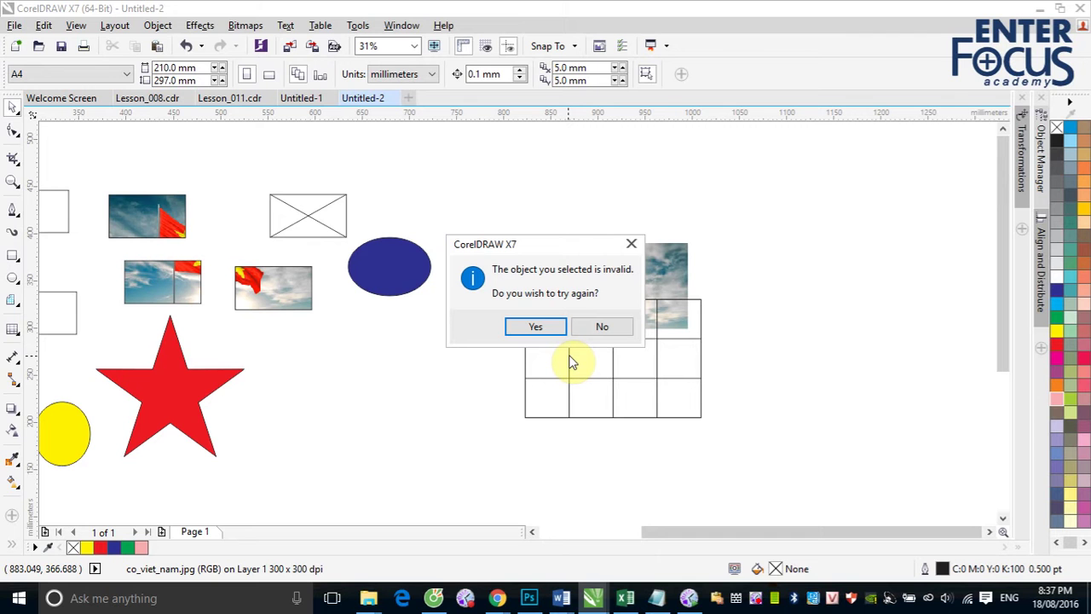
left_click(607, 329)
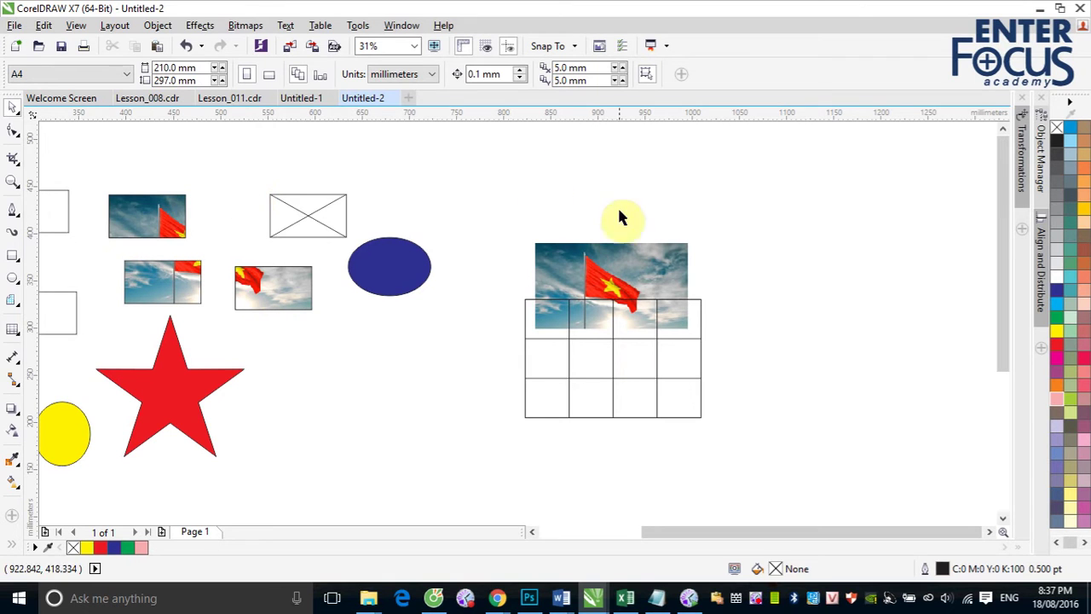
Switch to the Lesson_011.cdr document and draw a tall ellipse about 93 × 187 mm in the empty area beside the page.
left_click(232, 99)
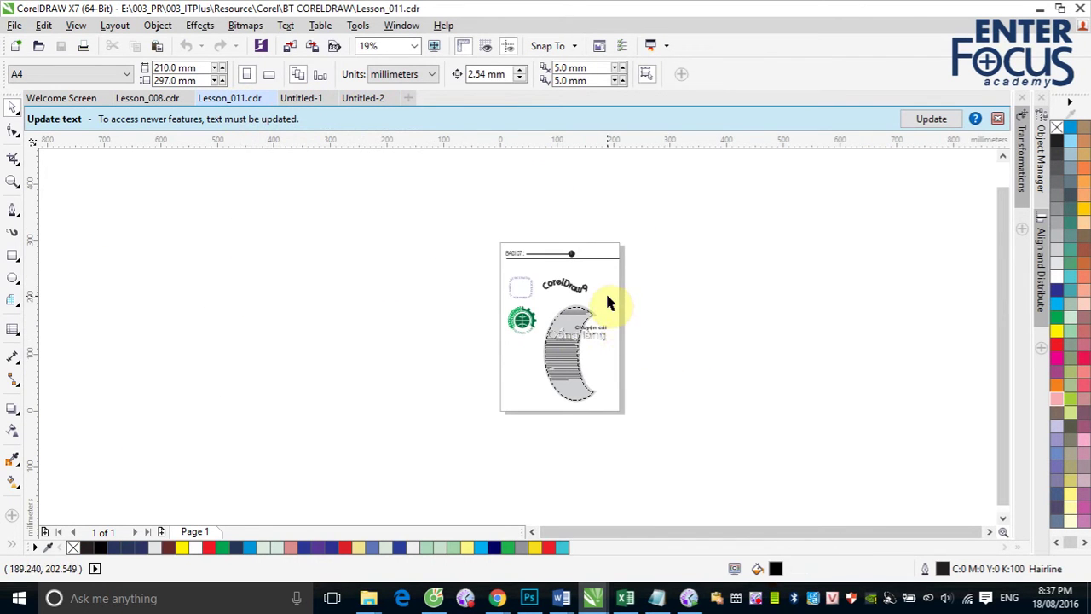
key("z")
left_click_drag(504, 251, 660, 432)
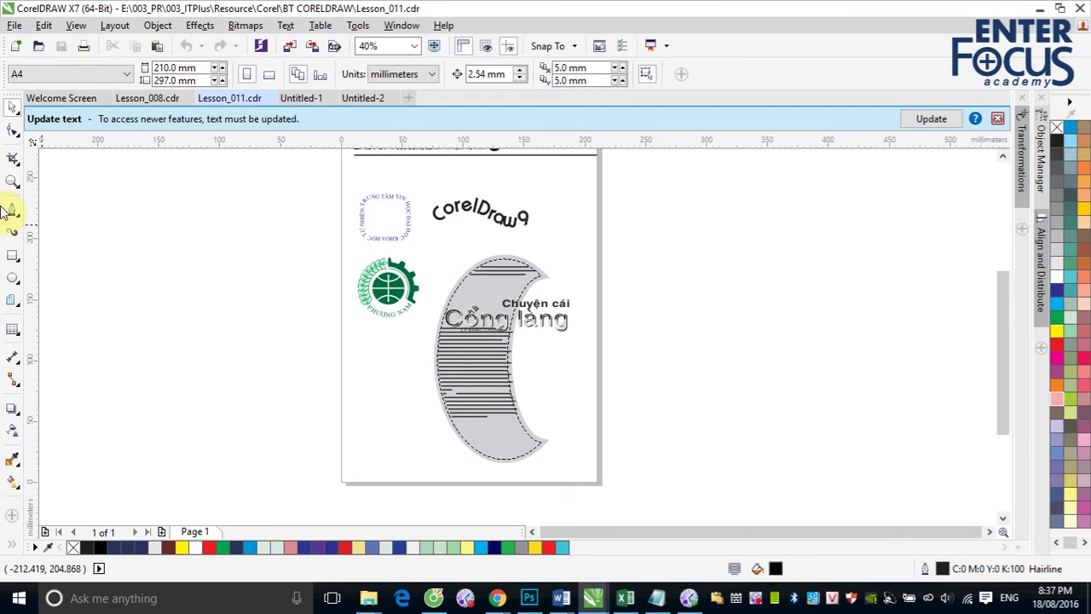
left_click(12, 278)
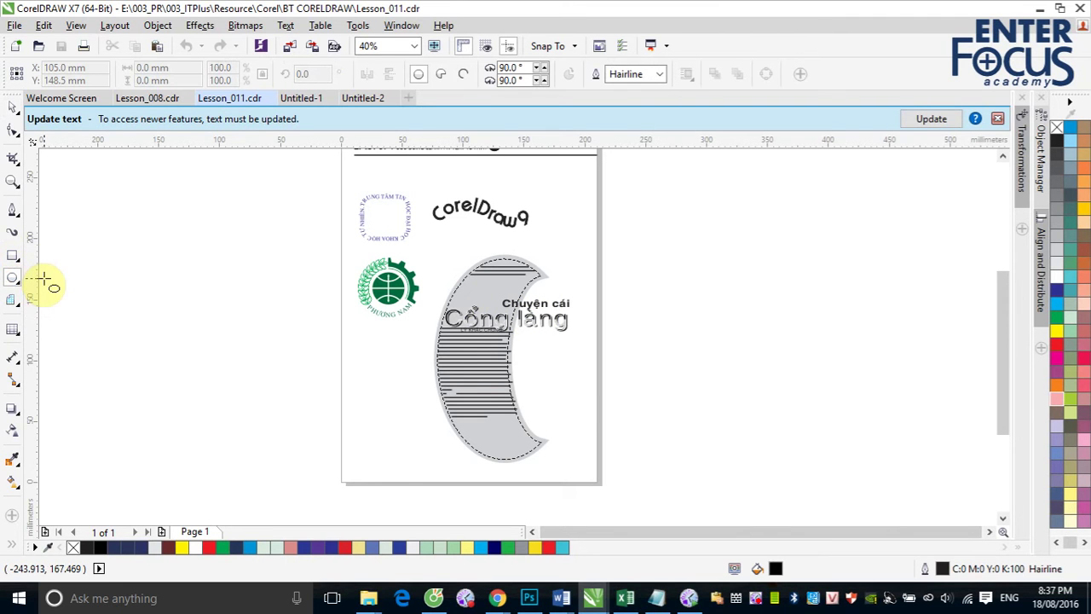
left_click(369, 215)
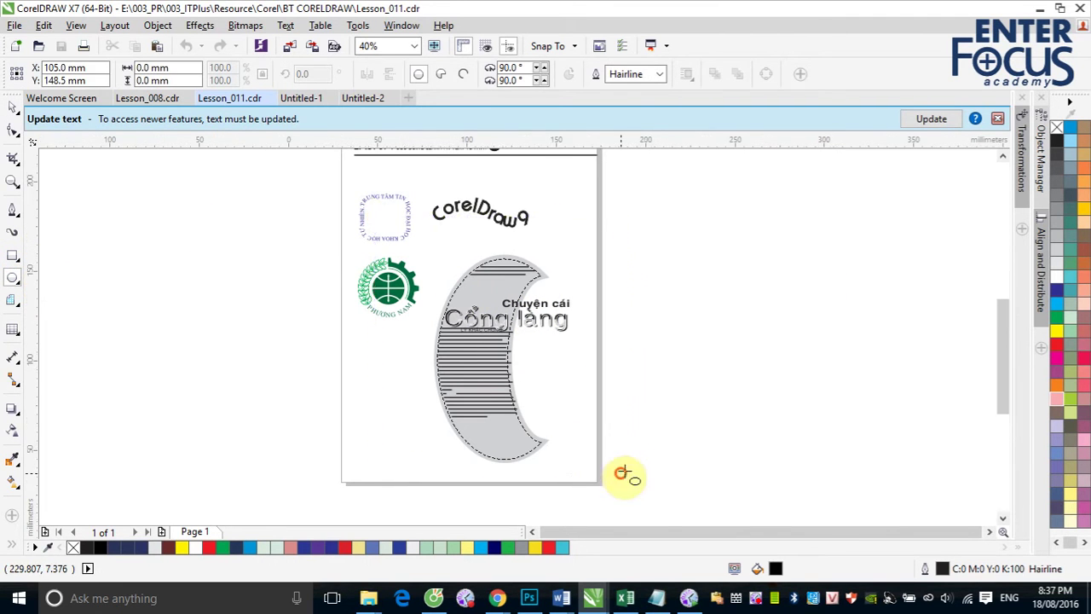
left_click_drag(727, 219, 898, 500)
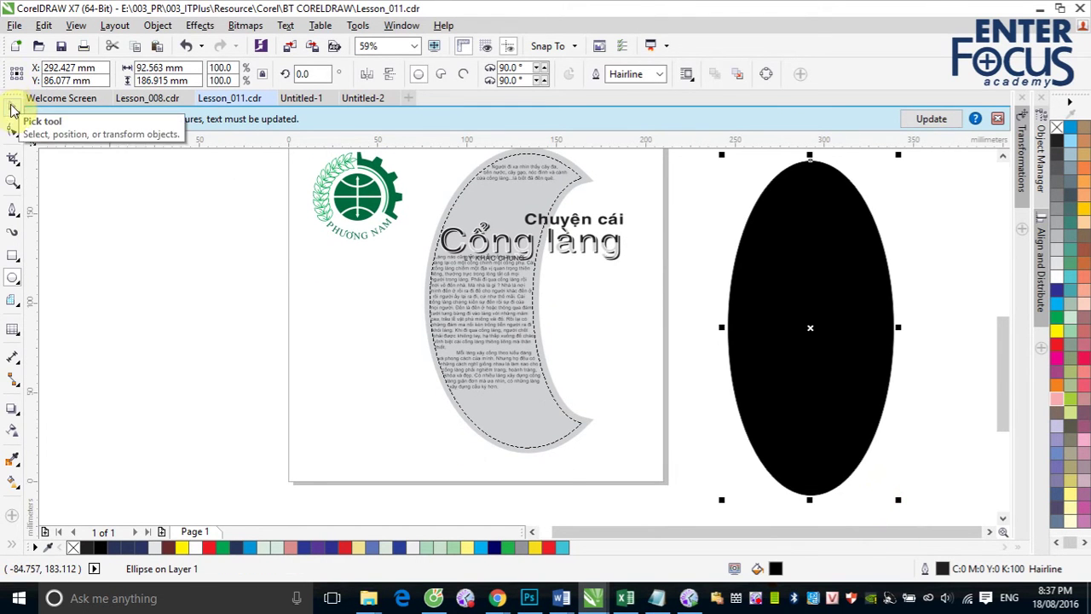
left_click(12, 109)
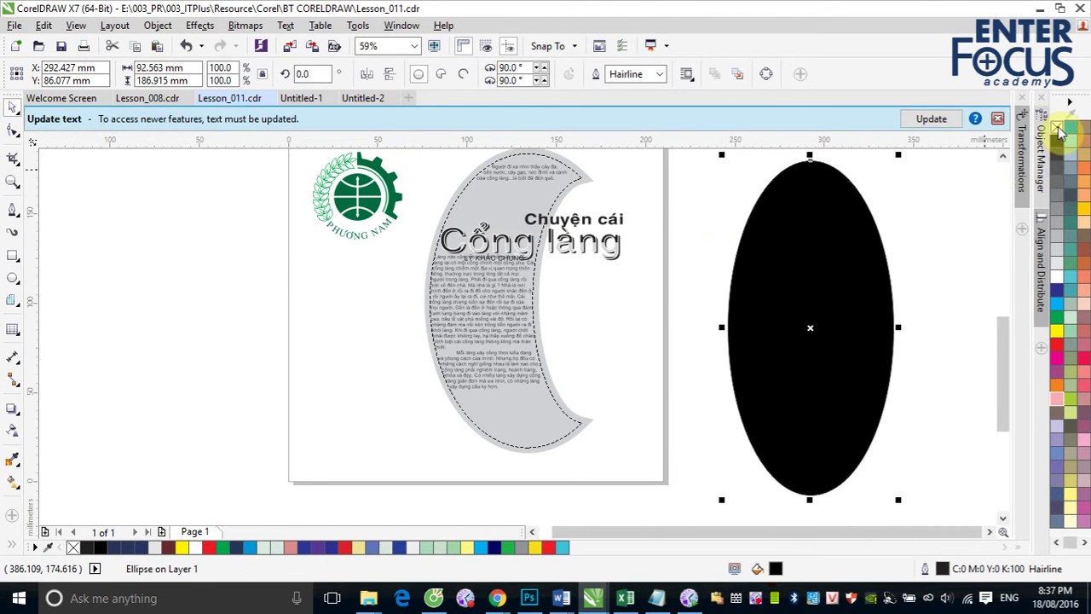
Remove the ellipse's fill and place a shorter copy, about 93 × 168 mm, overlapping it about 54 mm further from the page.
left_click(1057, 127)
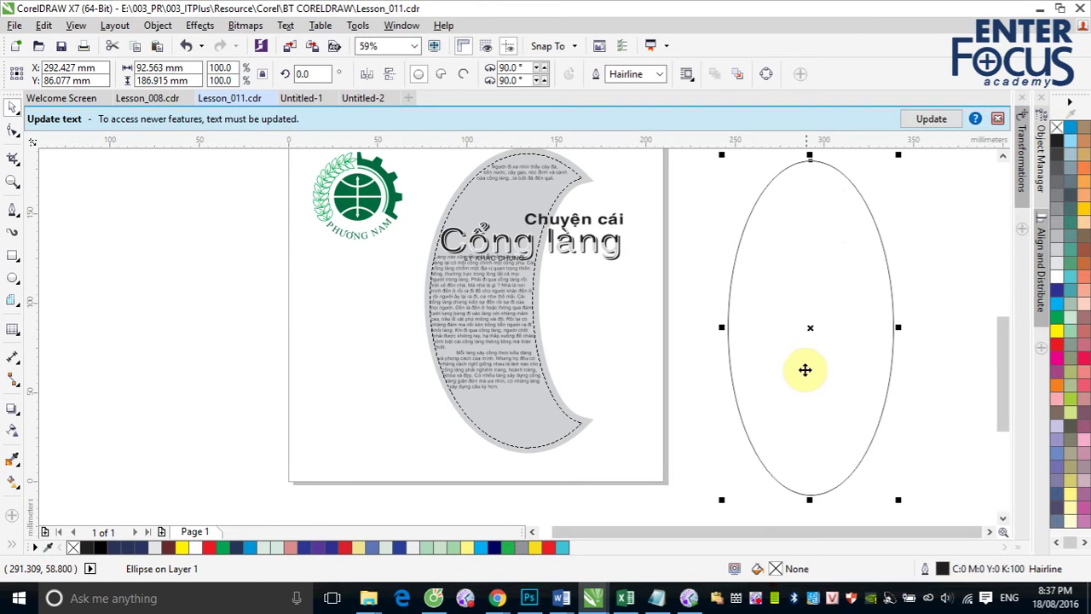
left_click_drag(813, 326, 909, 324)
left_click_drag(908, 158, 909, 173)
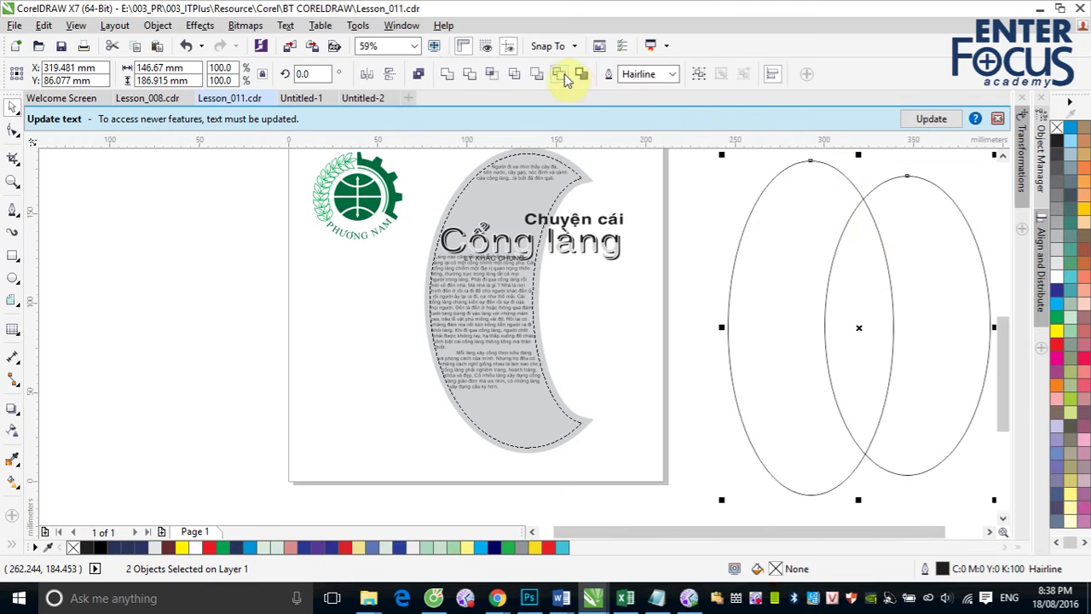
Subtract the front ellipse from the back one with Back Minus Front and fill the resulting crescent with 20% Black.
left_click(559, 74)
left_click(899, 270)
left_click(727, 294)
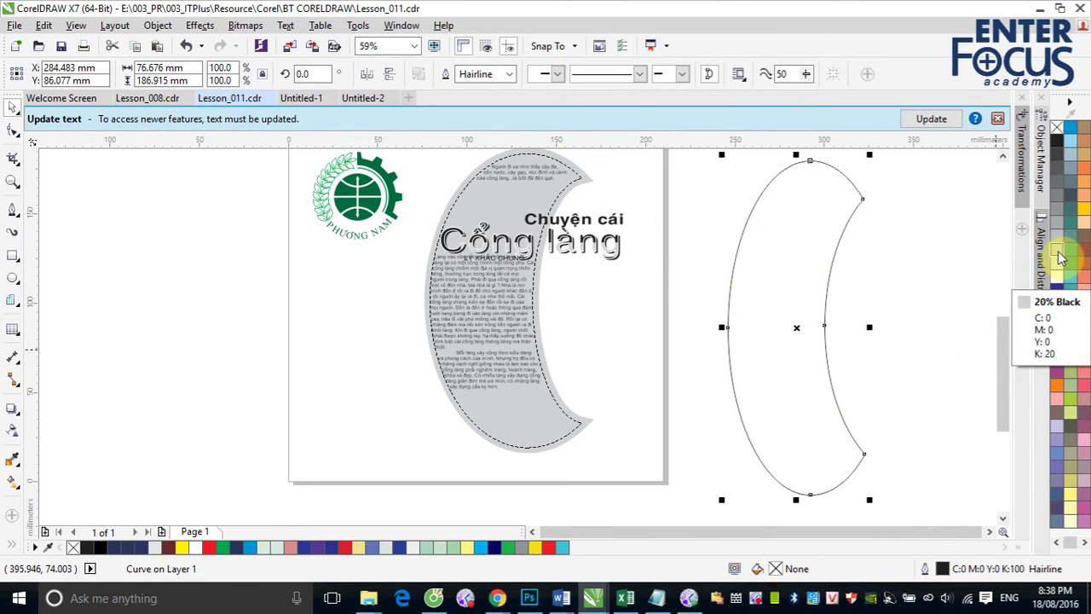
left_click(1057, 278)
left_click(921, 256)
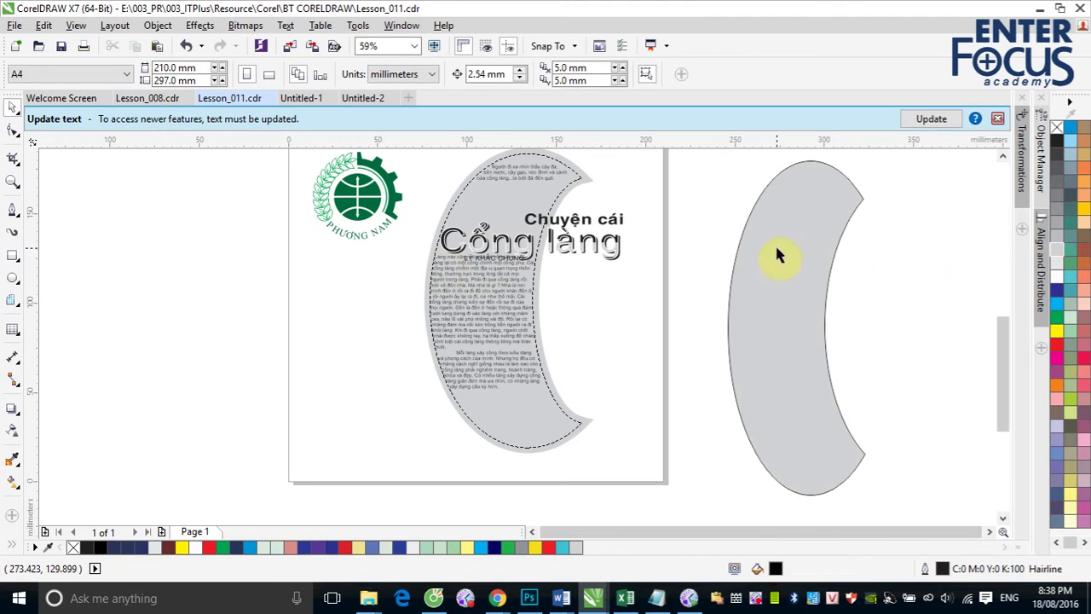
Remove the outline from the new grey crescent.
left_click(1057, 141)
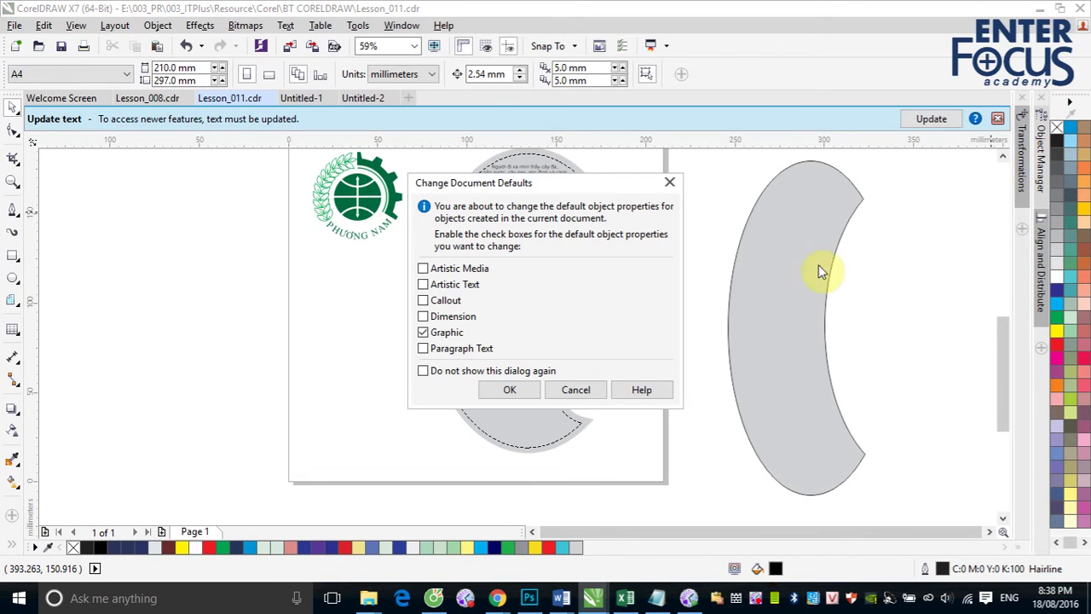
left_click(574, 390)
left_click(774, 350)
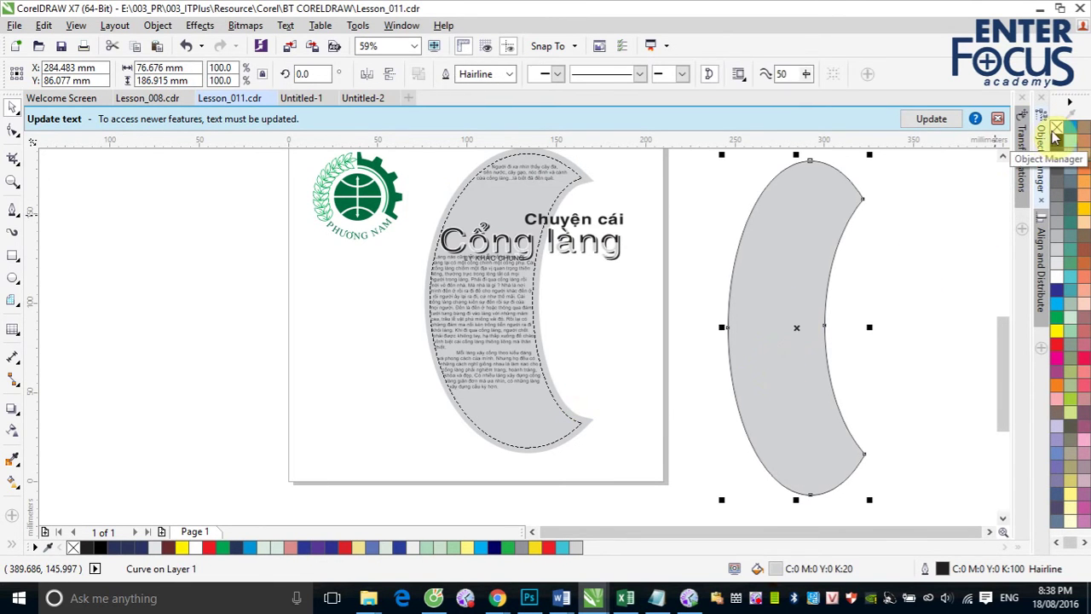
left_click(960, 239)
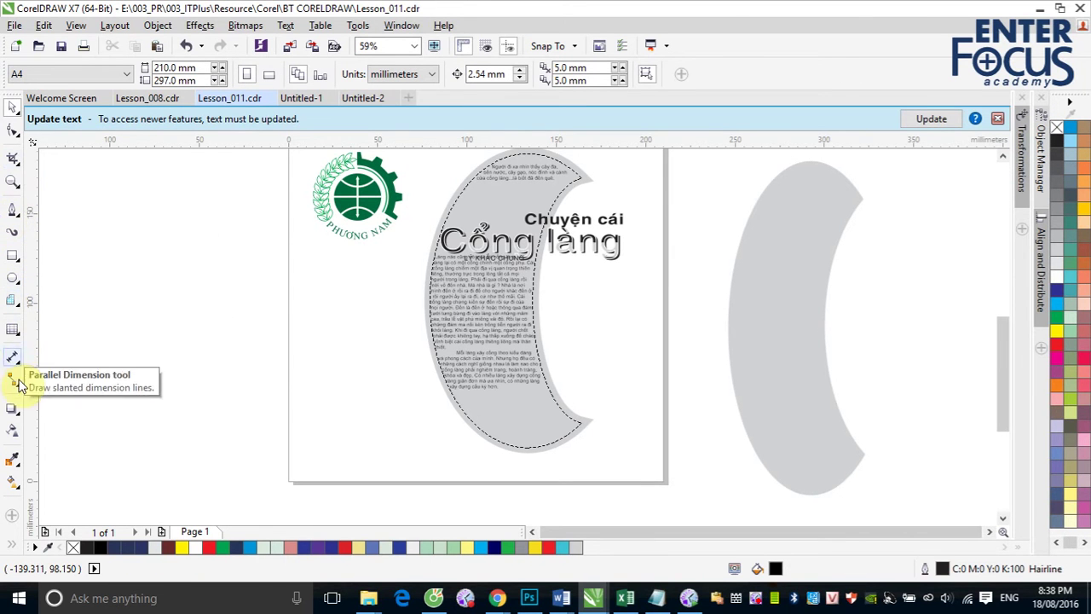
Copy all the paragraph text from the original crescent and paste it as text inside the new crescent.
left_click(13, 301)
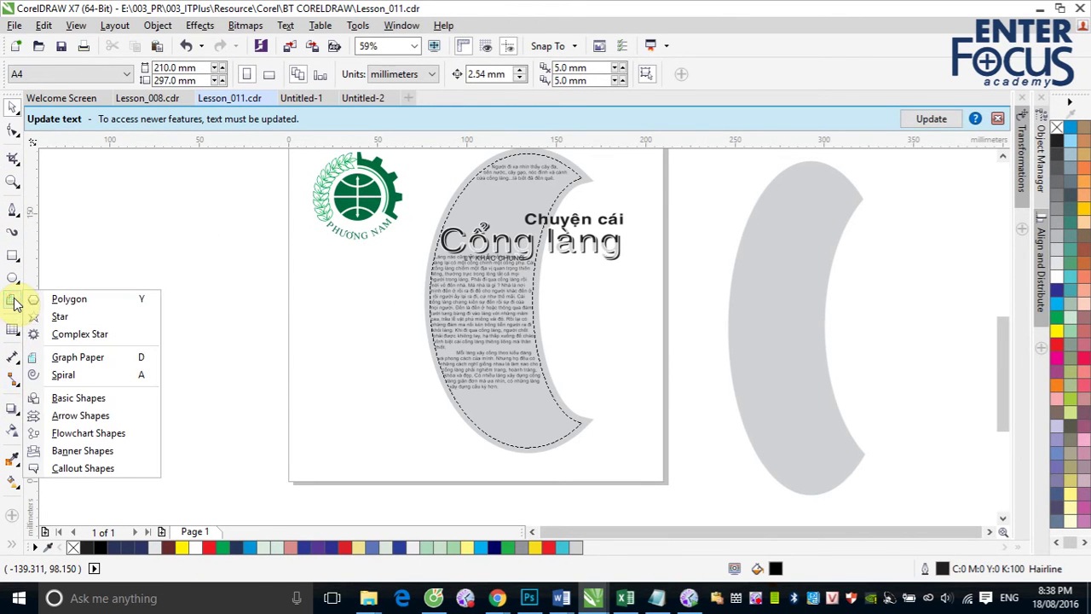
left_click(13, 329)
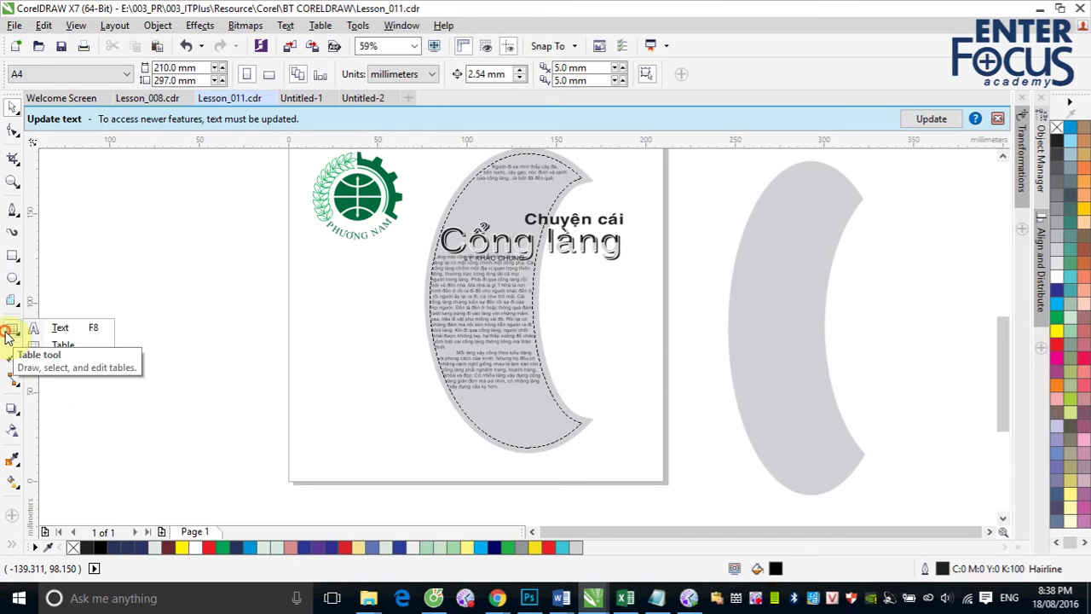
left_click(50, 324)
left_click(449, 311)
key("ctrl+a")
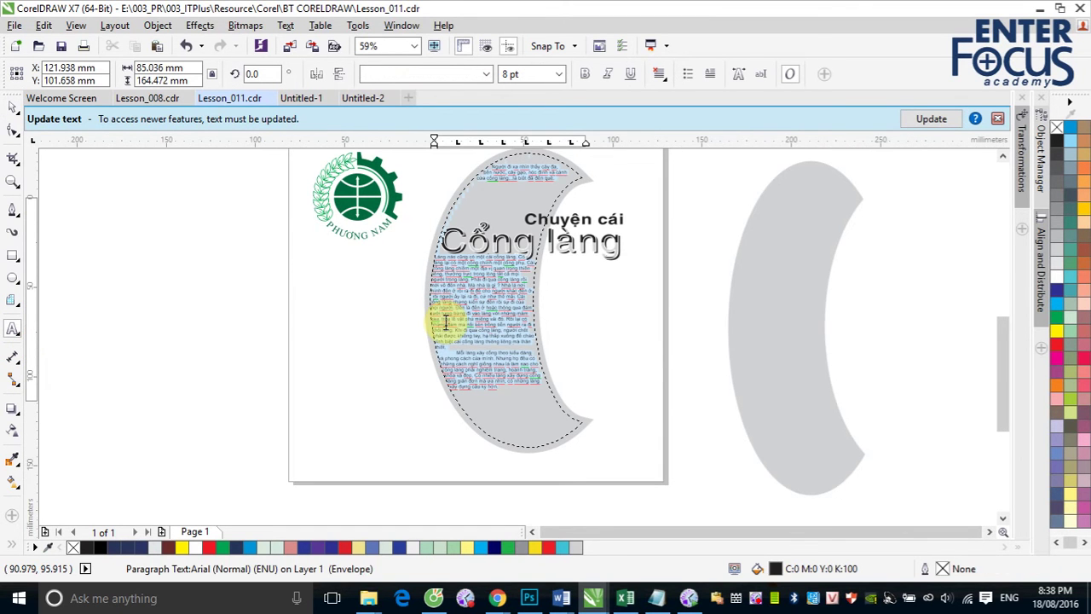
key("ctrl+c")
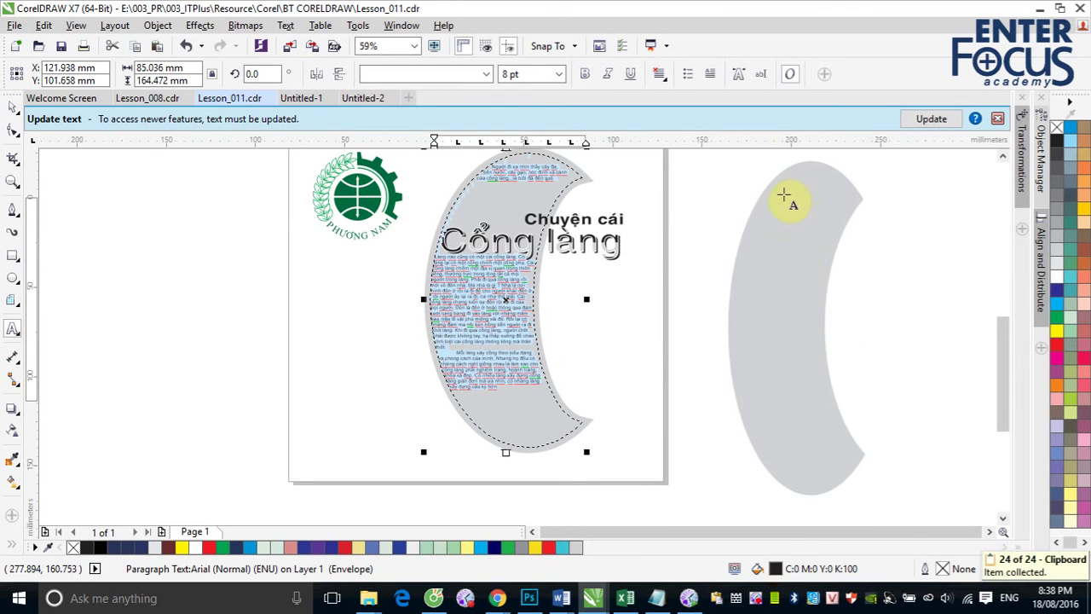
left_click(769, 187)
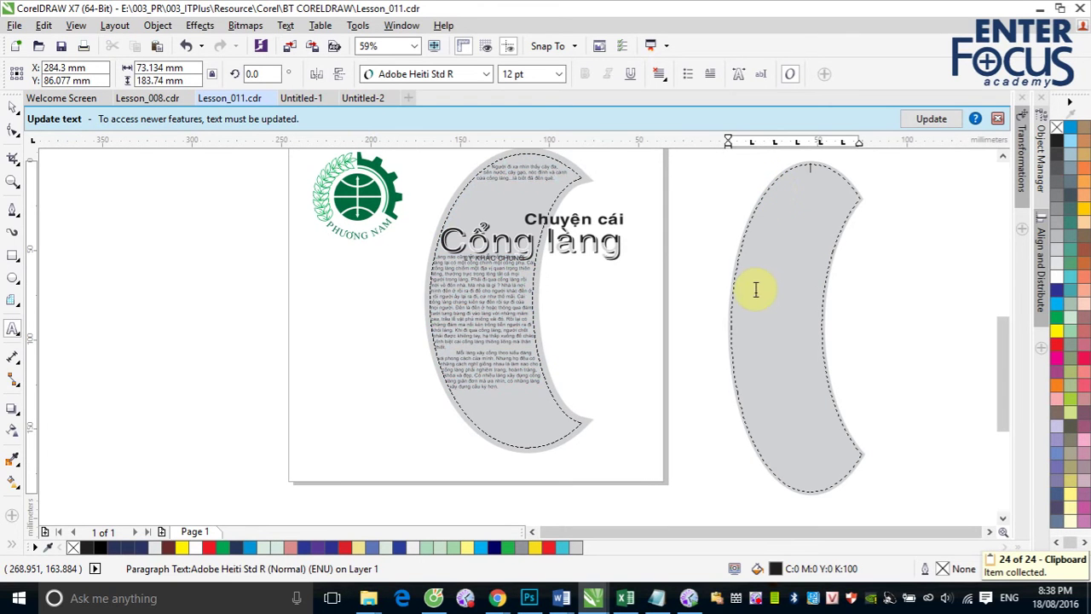
key("ctrl+v")
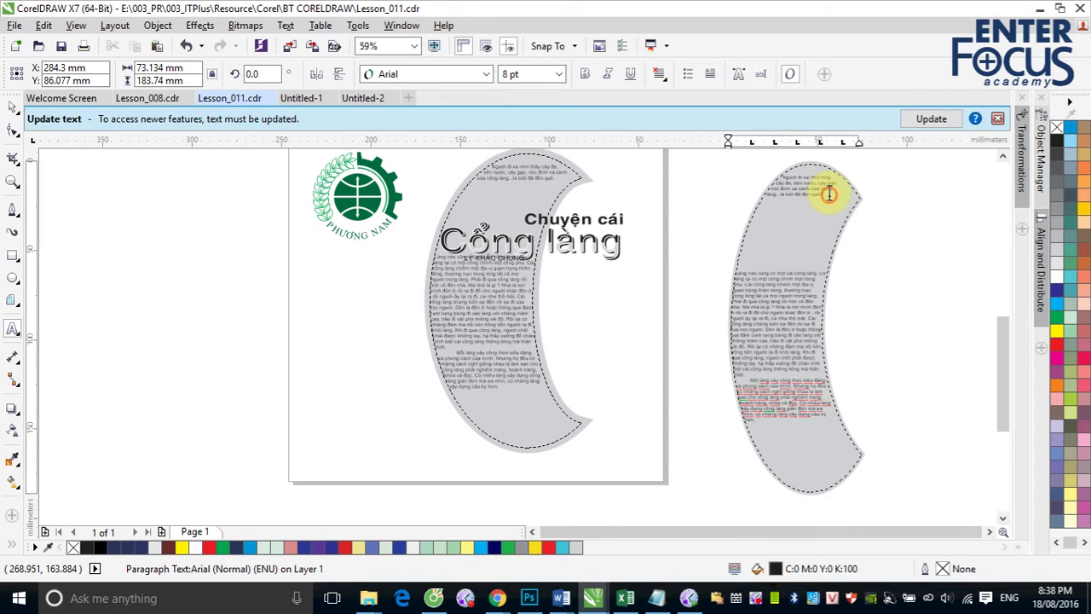
Delete the blank lines between the opening paragraph and the body text inside the new crescent.
left_click(840, 206)
key("Delete")
key("Delete")
key("Delete")
key("Delete")
key("Delete")
key("Delete")
key("Delete")
key("Delete")
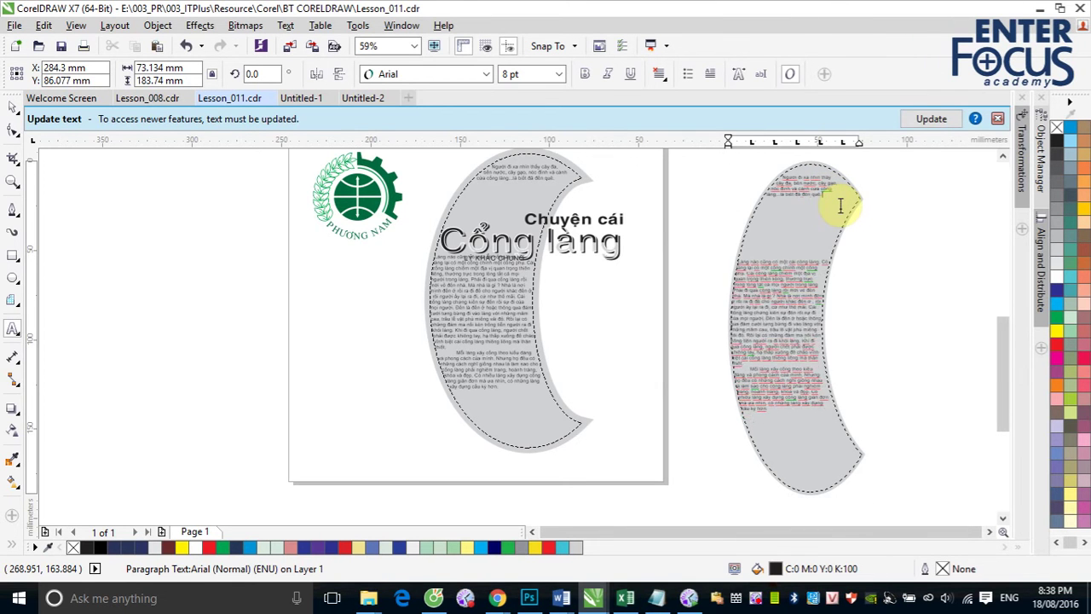
key("Delete")
key("Delete")
key("Delete")
key("Delete")
key("Delete")
key("Delete")
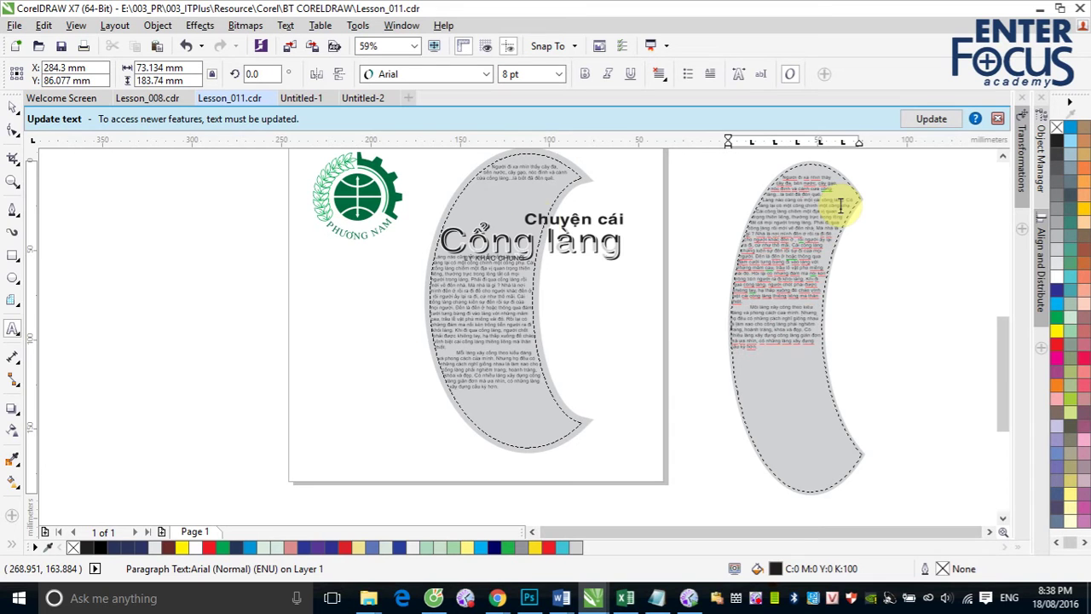
Add the artistic text "Chuyện cái" in the empty area beside the page, near the logo's side.
left_click(12, 330)
left_click(176, 395)
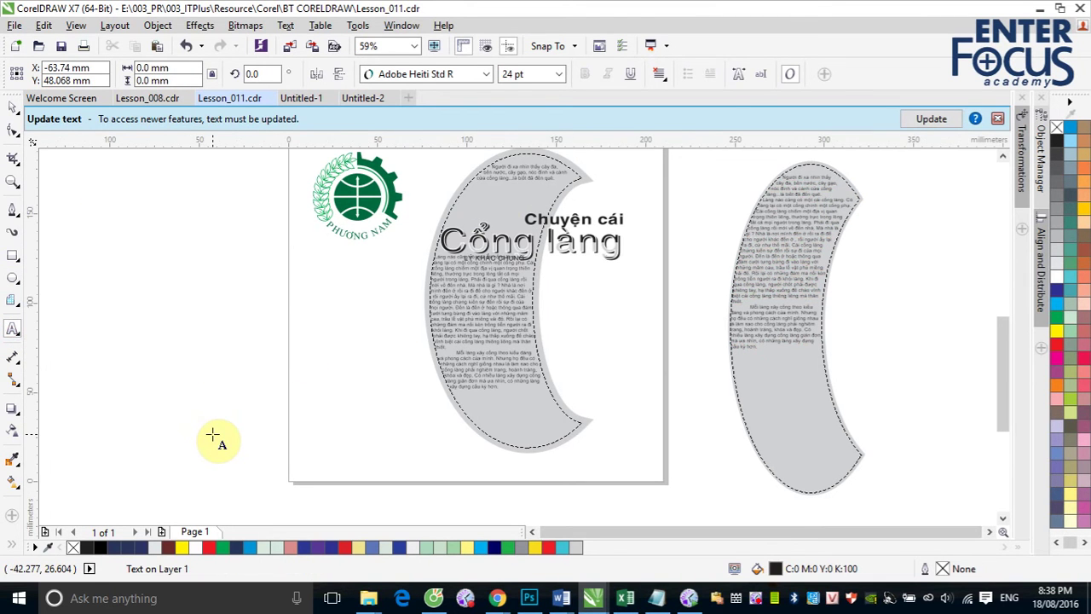
key("Escape")
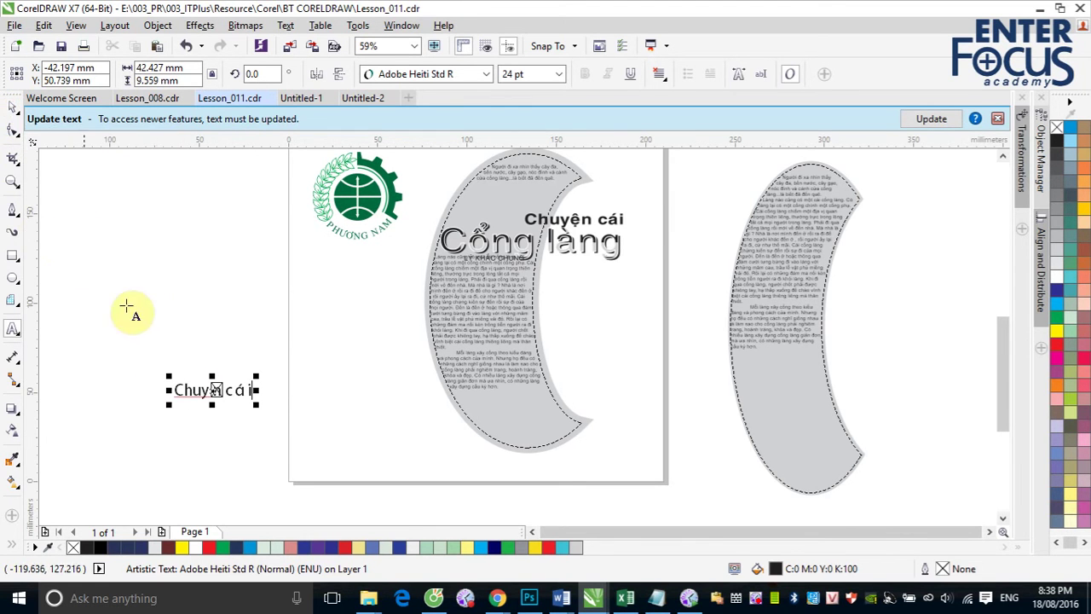
Set the font of the new "Chuyện cái" text to Arial (Normal).
key("ctrl+space")
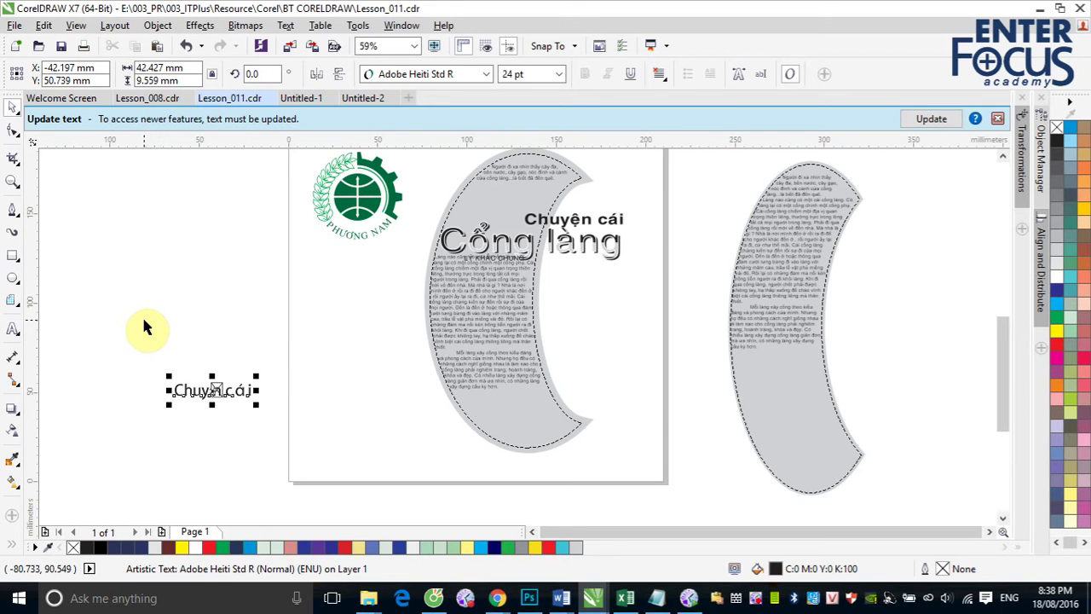
key("z")
left_click_drag(156, 338, 333, 441)
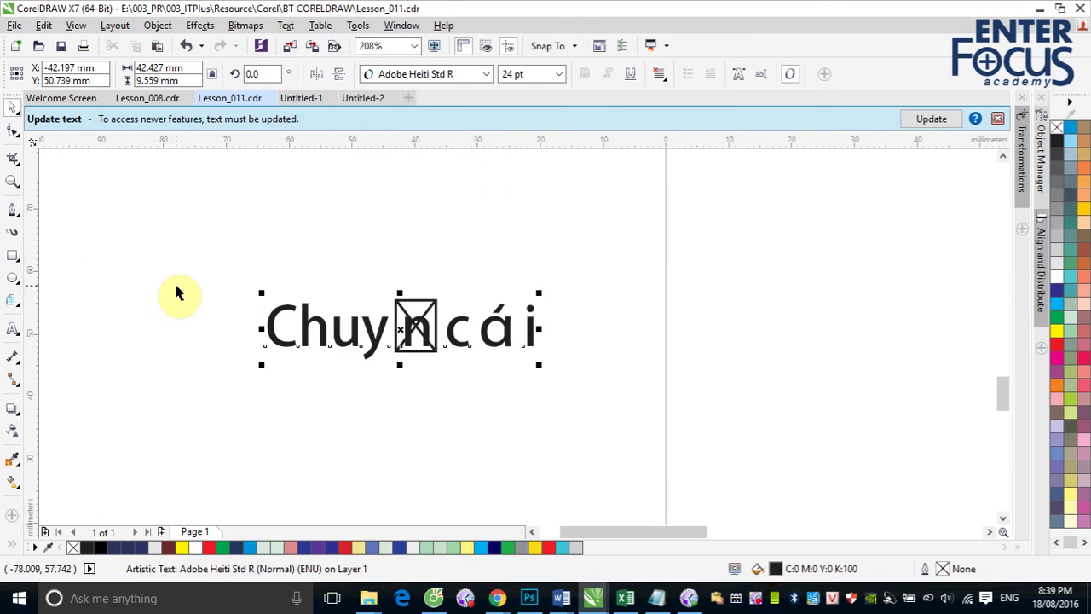
left_click(12, 329)
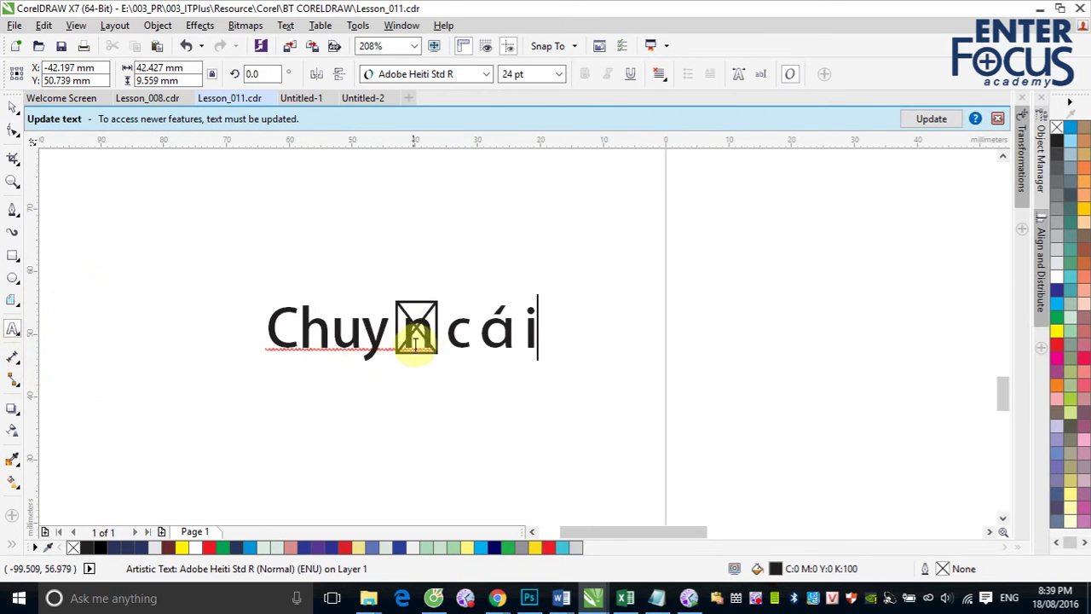
left_click(401, 341)
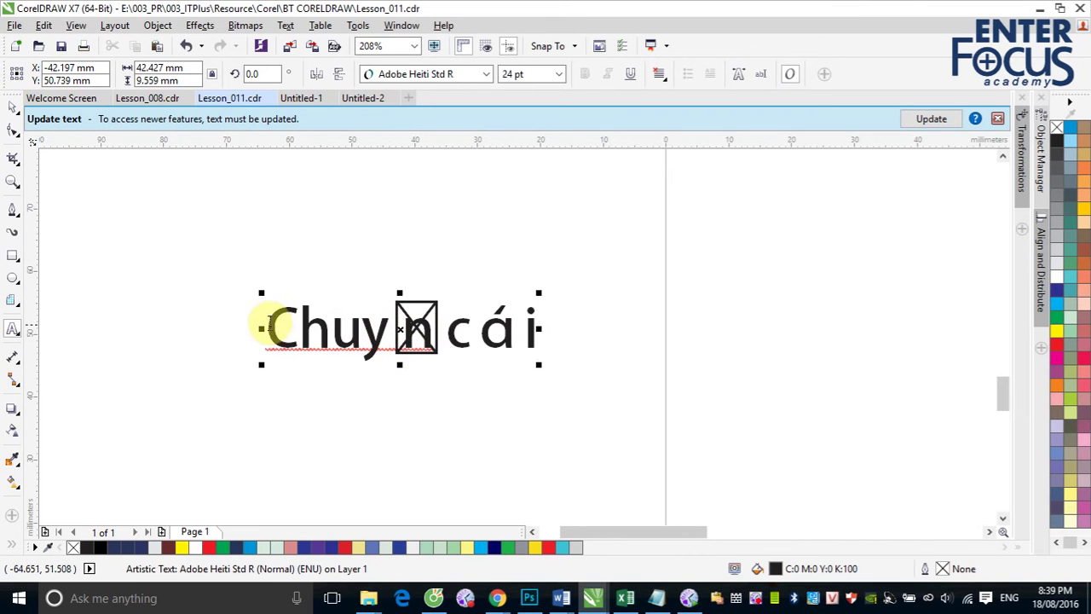
left_click(12, 108)
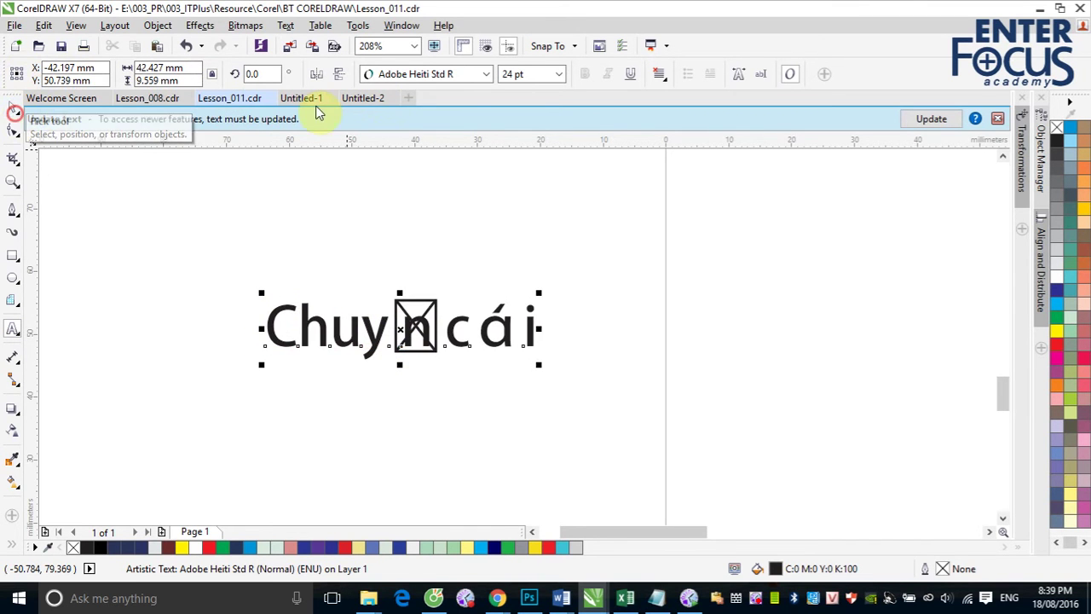
left_click(485, 74)
mouse_move(430, 141)
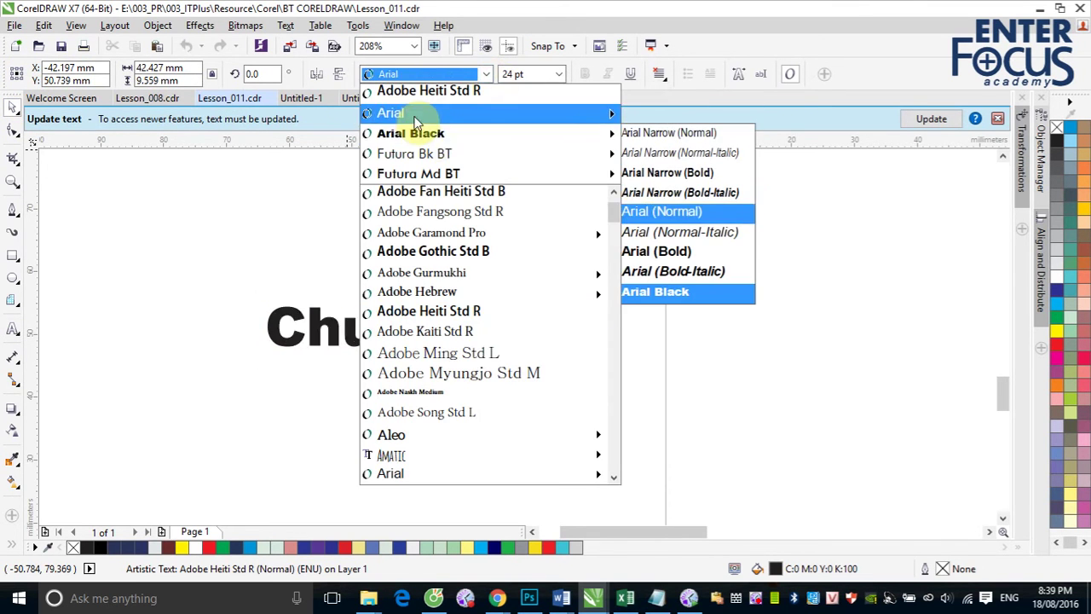
left_click(662, 212)
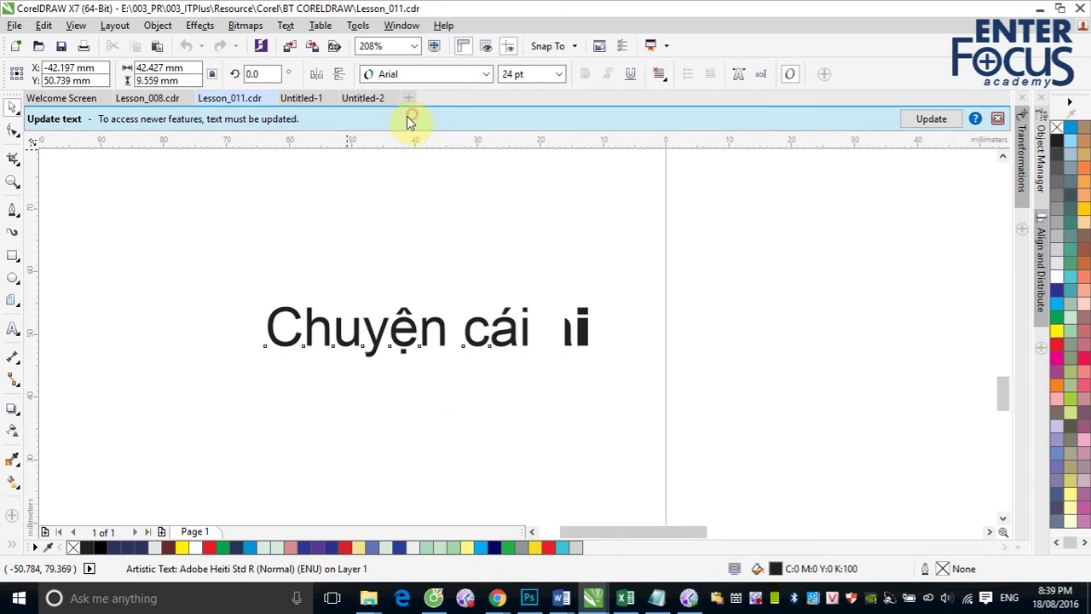
left_click_drag(502, 341, 755, 366)
left_click(500, 346)
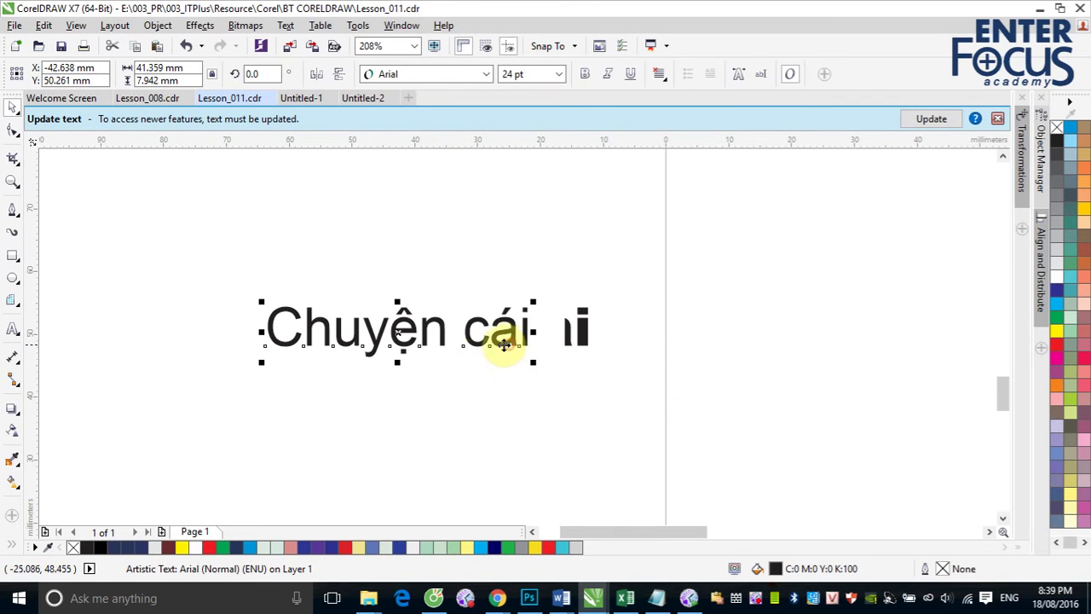
Add a second artistic text reading "Côngr" in the empty area below "Chuyện cái" and set its font to Arial.
scroll(458, 345, "down", 3)
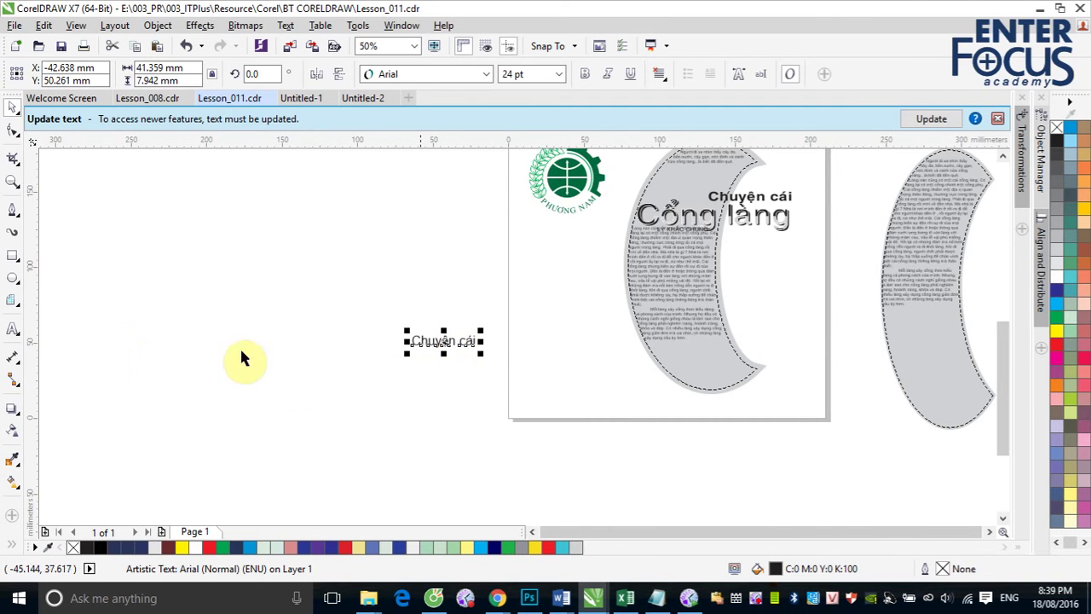
left_click(12, 329)
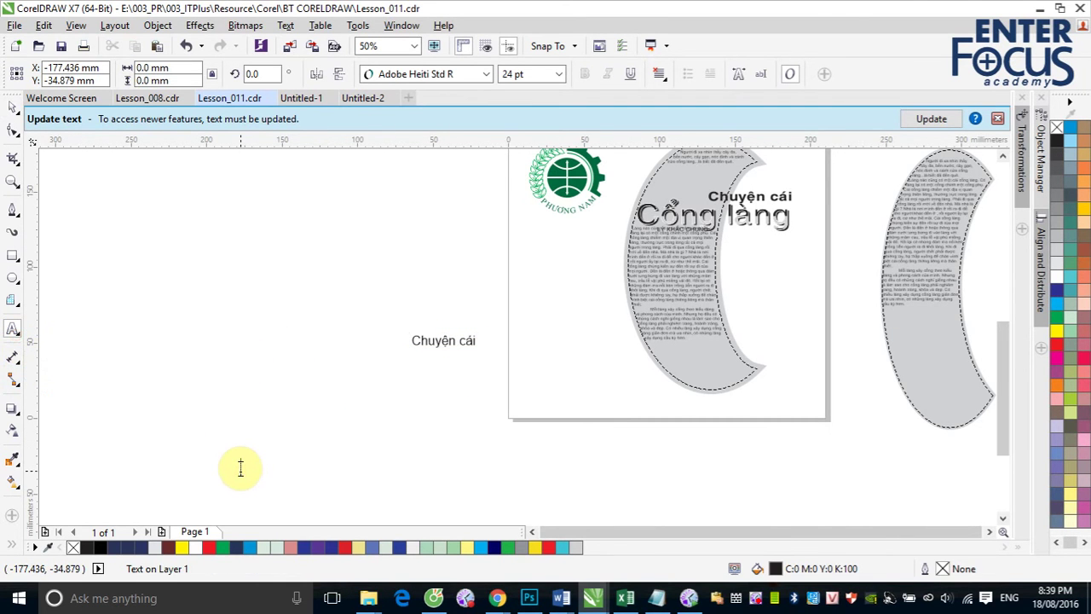
left_click(240, 469)
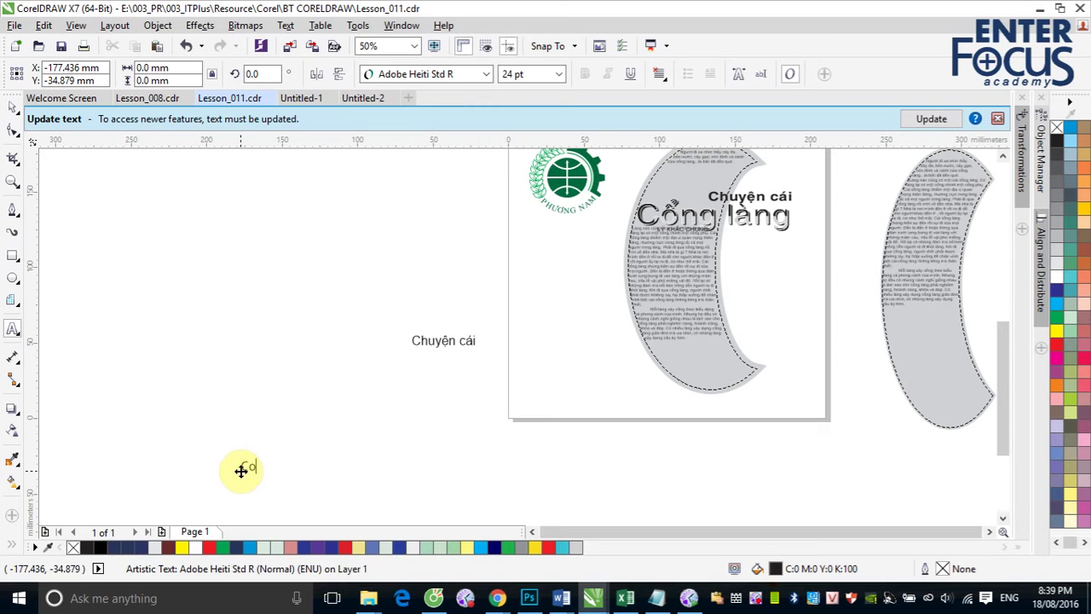
type("Ch")
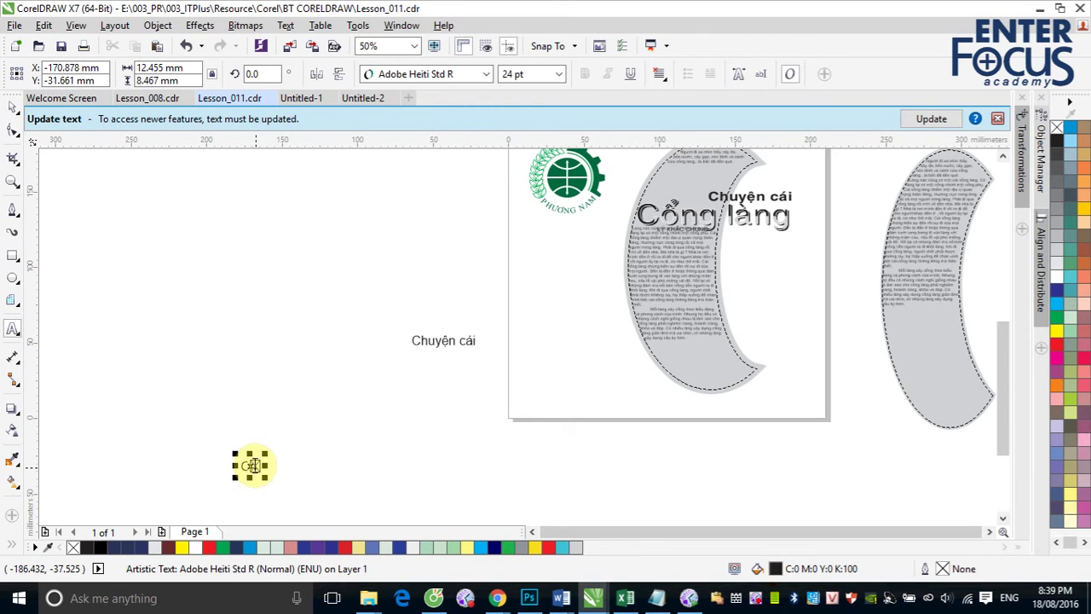
left_click(485, 74)
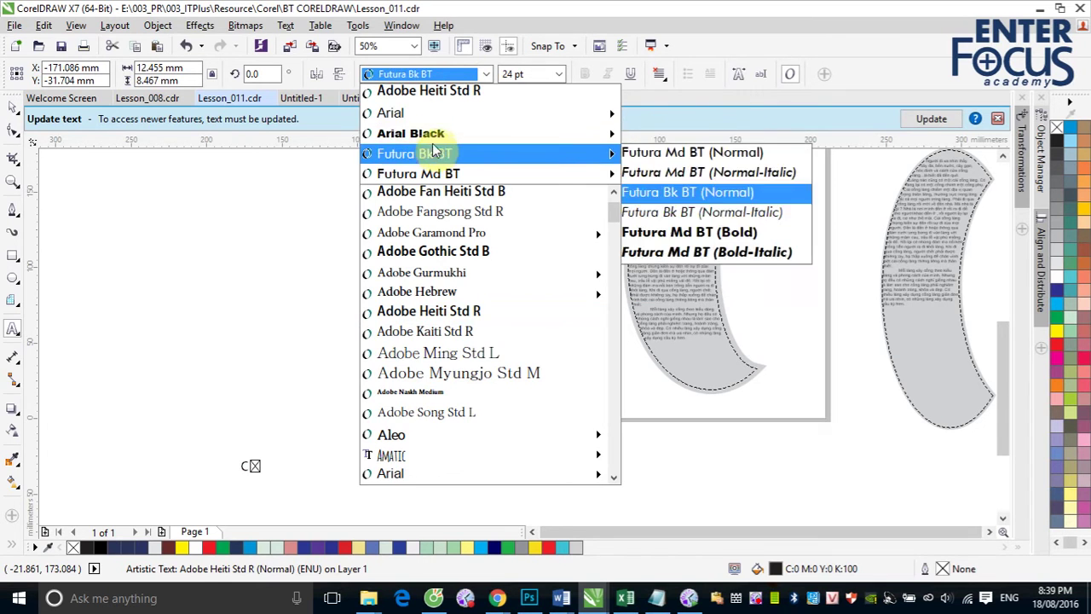
left_click(415, 115)
left_click(253, 463)
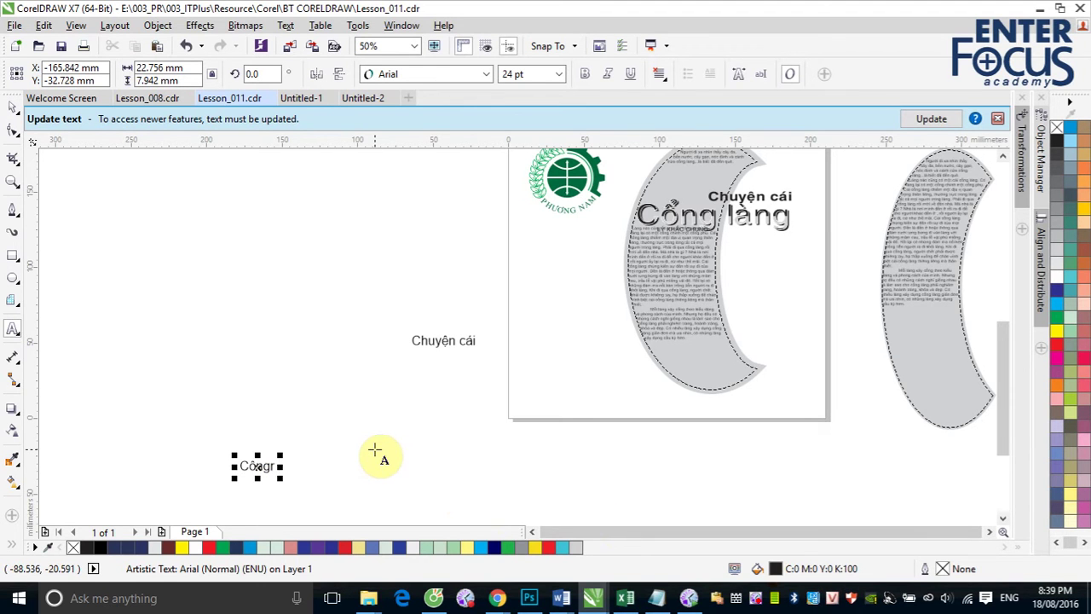
Correct the "Côngr" text beside the page so that it reads "Cổng làng".
key("ctrl+space")
key("z")
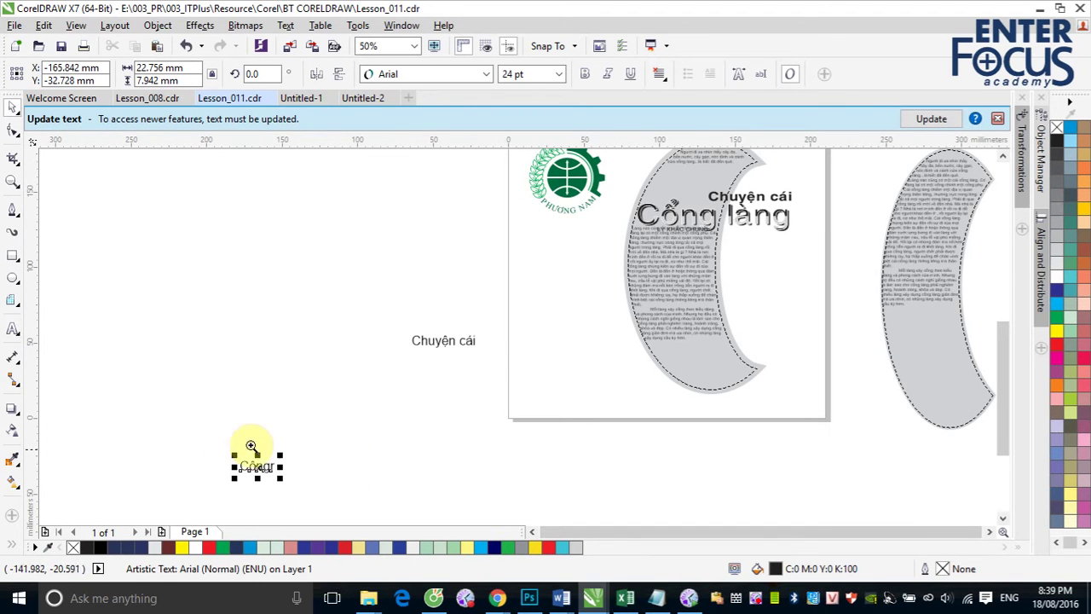
left_click_drag(209, 426, 317, 493)
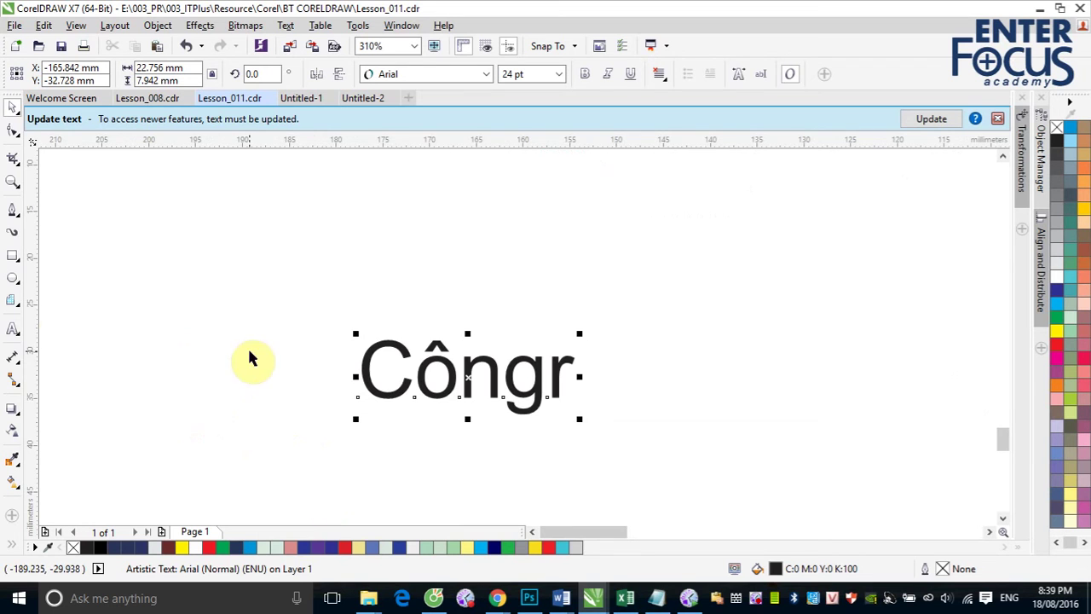
left_click(12, 330)
left_click_drag(358, 370, 585, 378)
left_click(488, 375)
type("o")
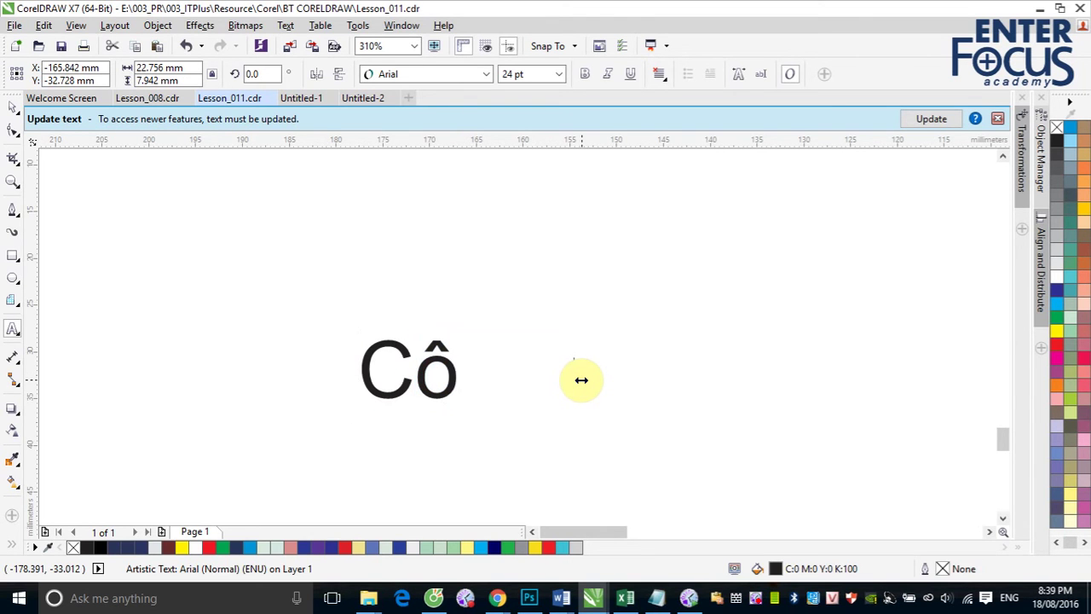
type("ng ")
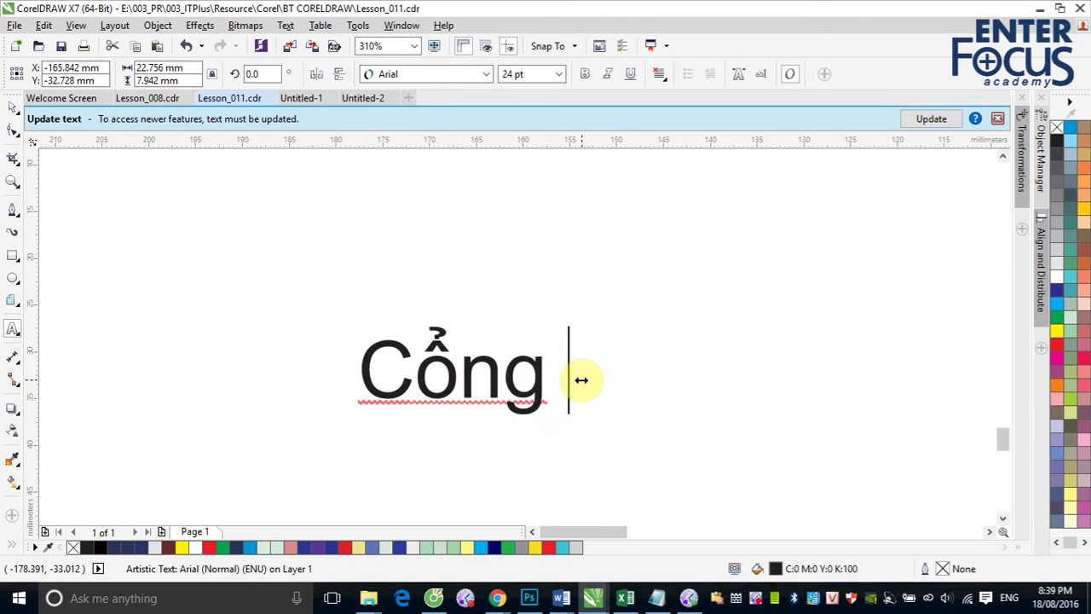
type("lang")
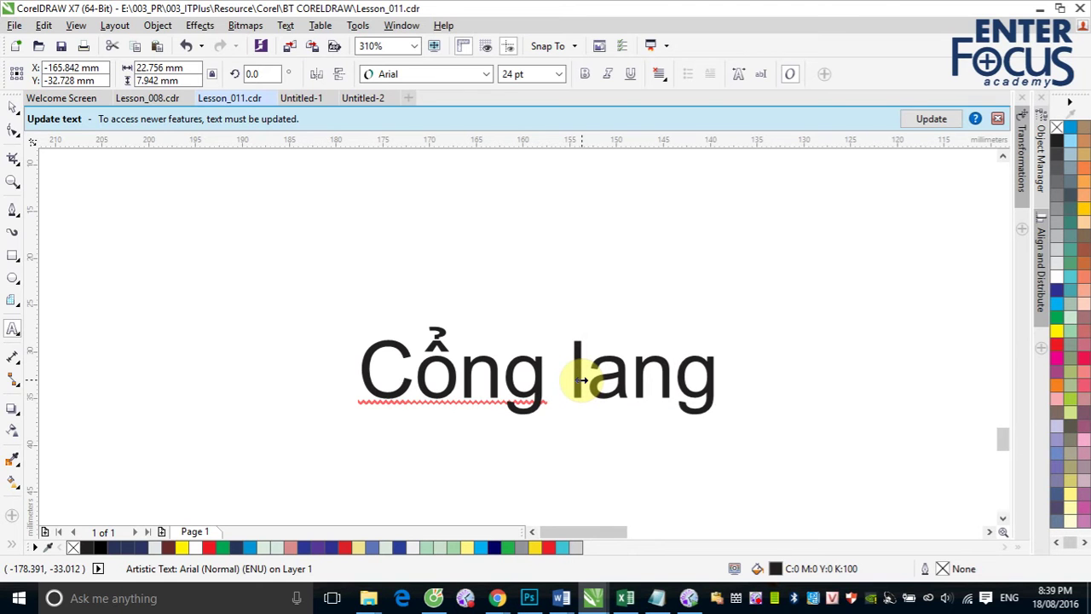
left_click(13, 108)
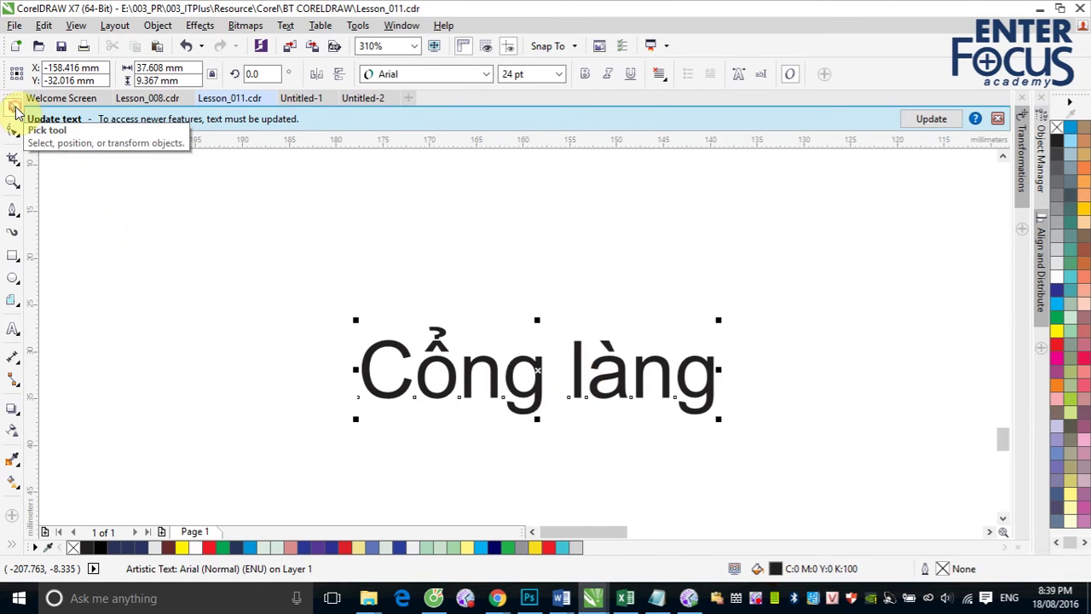
Move the loose "Chuyện cái" text onto the upper inner edge of the crescent outside the page and make it bold.
key("F4")
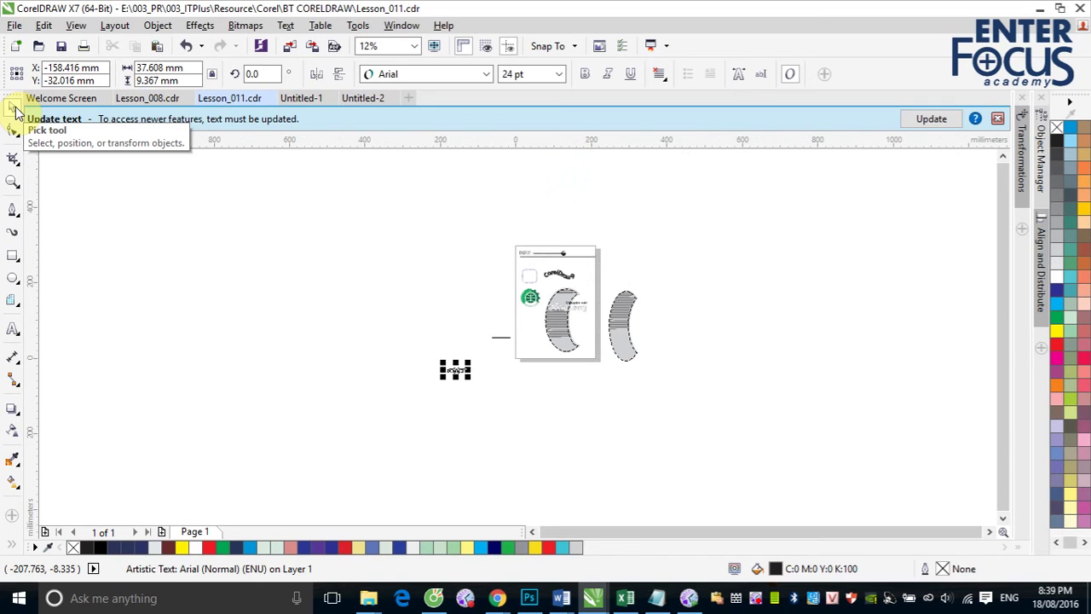
left_click(12, 181)
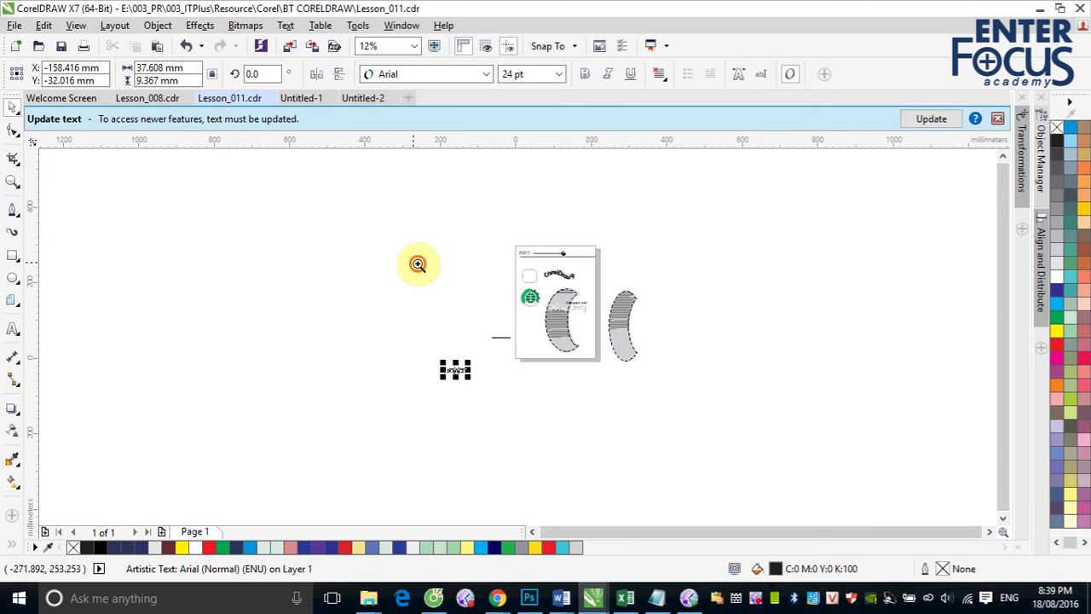
left_click_drag(418, 264, 708, 375)
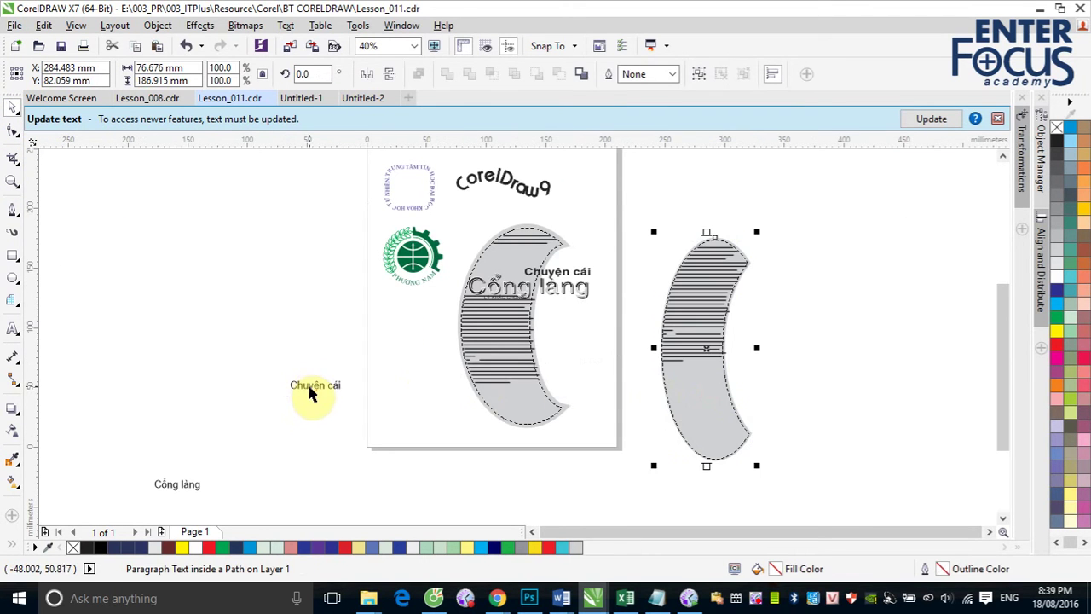
left_click_drag(309, 386, 704, 295)
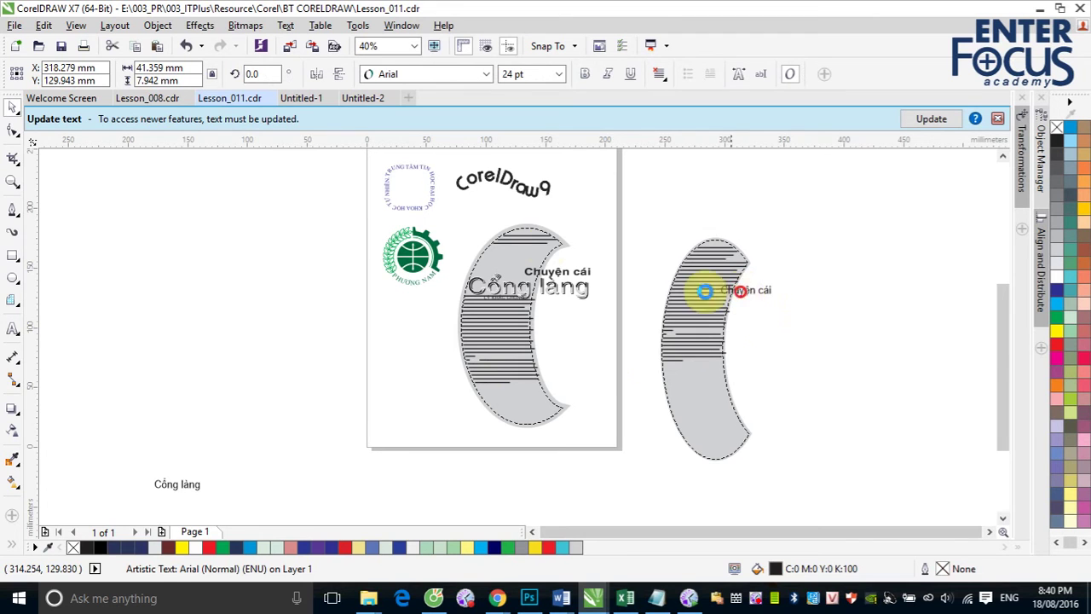
left_click(585, 73)
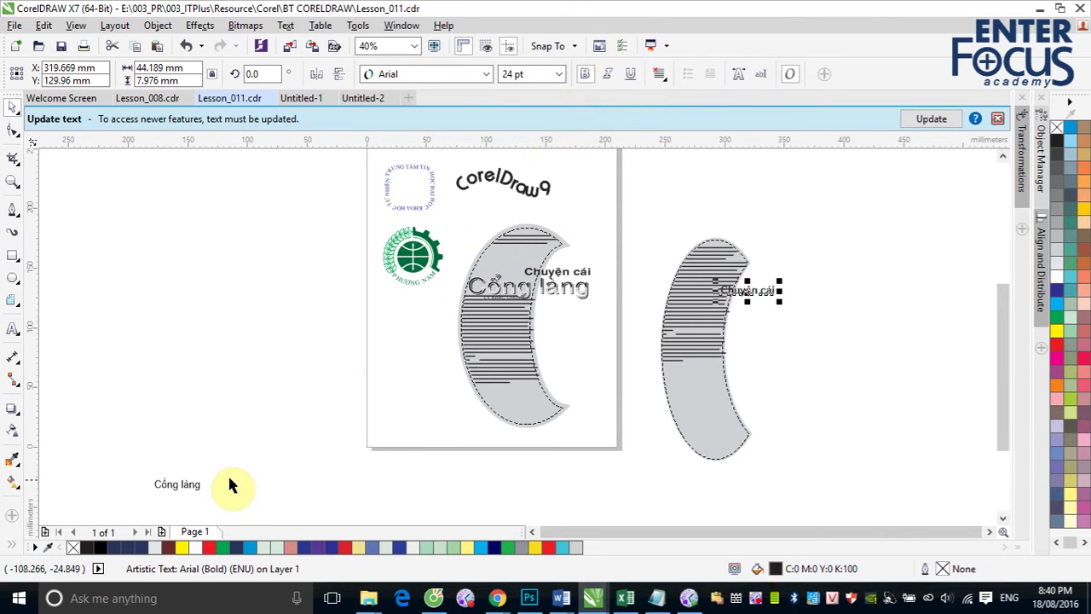
Move the loose "Cổng làng" text below "Chuyện cái" across the outer crescent and enlarge it to about 66 pt.
left_click_drag(199, 491, 869, 293)
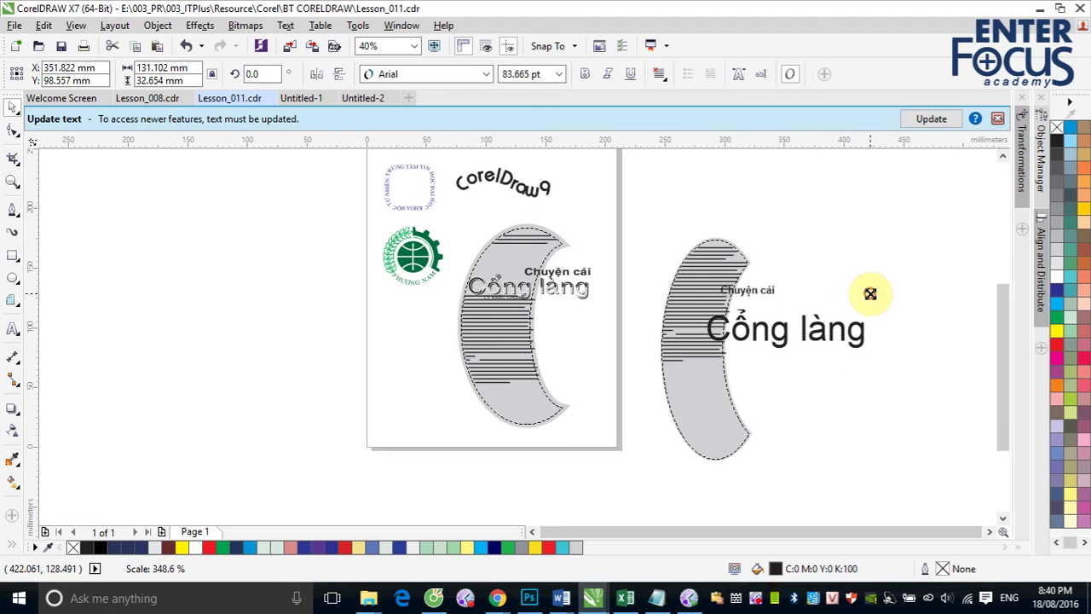
left_click_drag(793, 348, 774, 319)
left_click_drag(858, 342, 840, 337)
Shift the bold "Chuyện cái" closer above "Cổng làng", roughly aligning the starts of both texts.
key("F2")
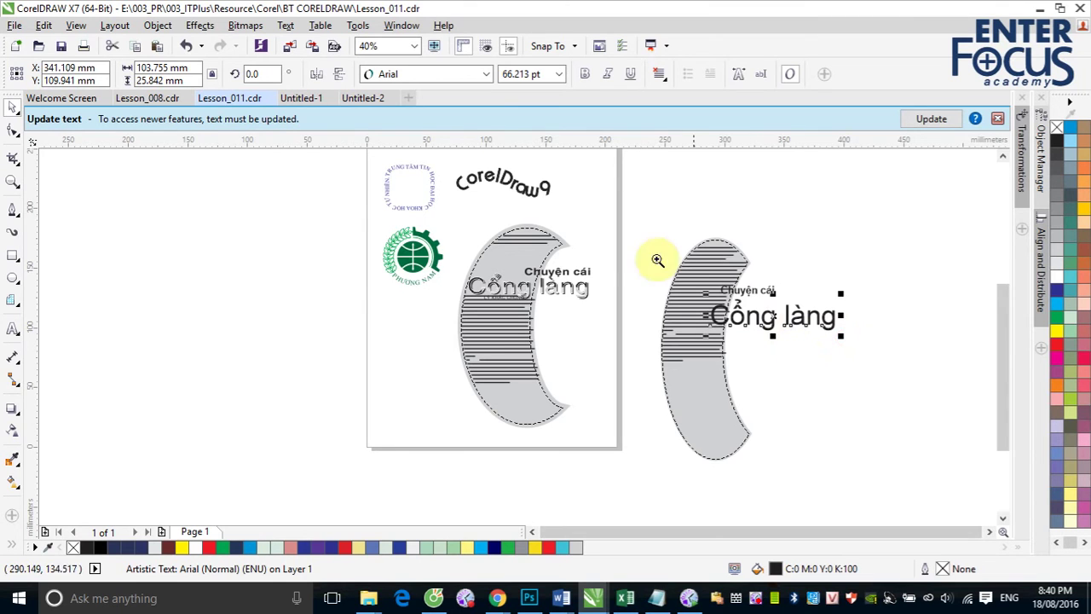
left_click_drag(639, 250, 865, 370)
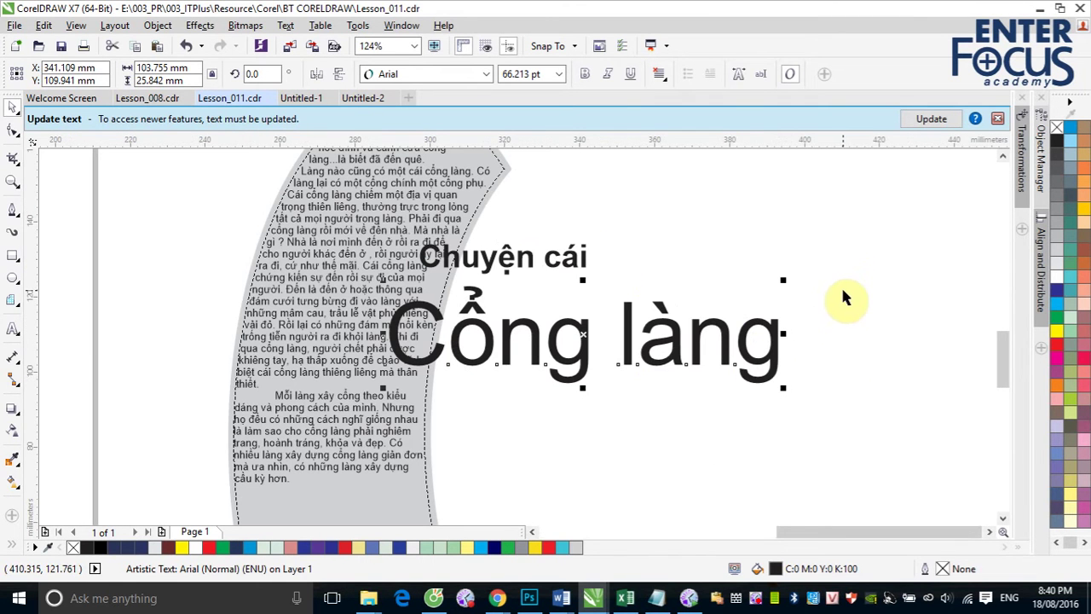
left_click_drag(578, 273, 463, 284)
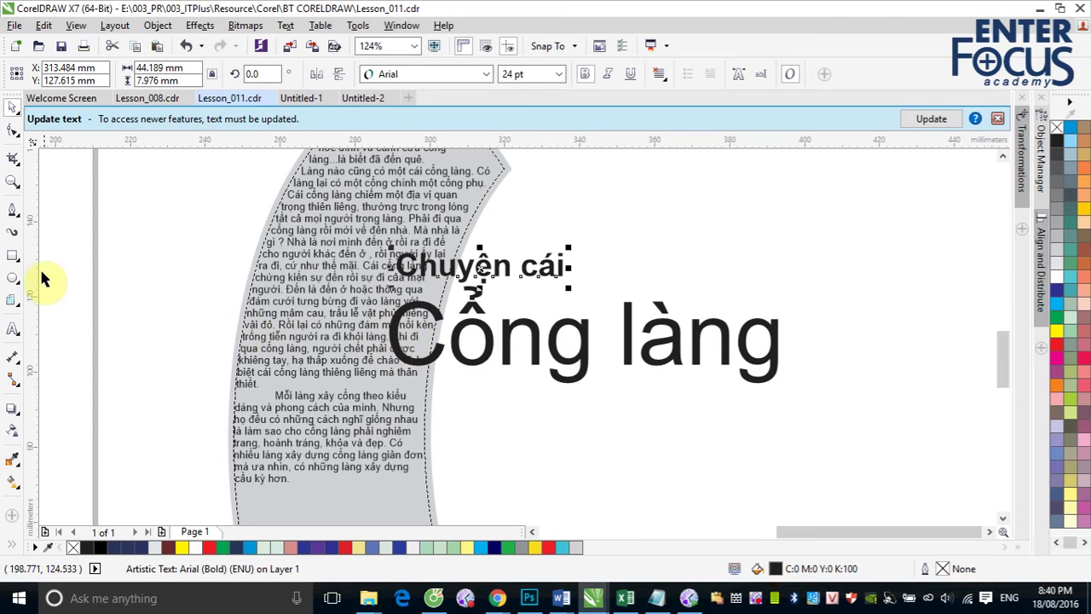
Draw a rectangle about 155 by 38 mm over both titles and the middle of the outer crescent.
left_click(13, 258)
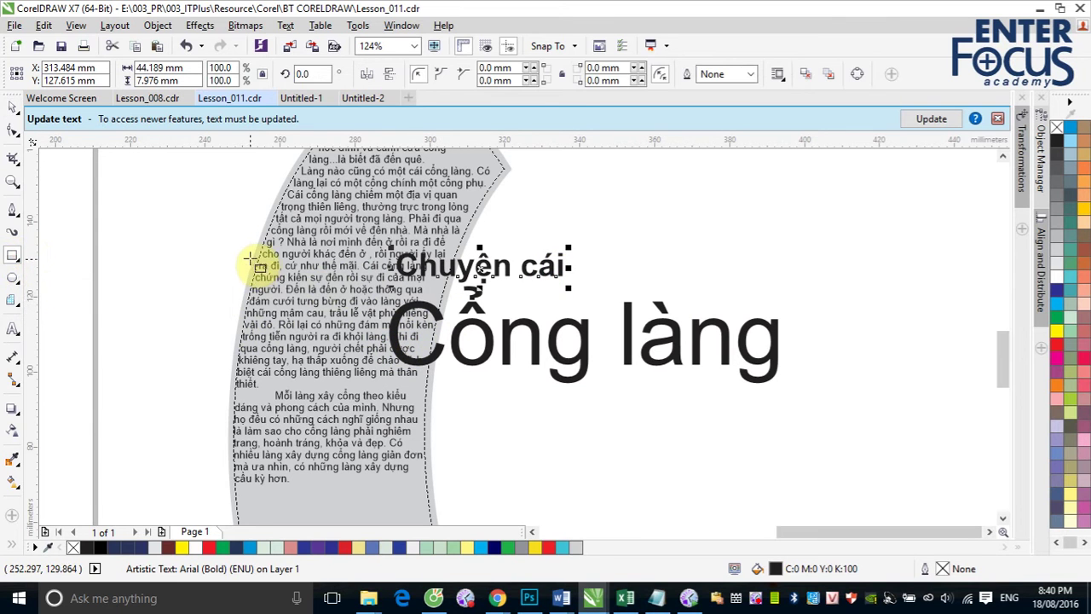
left_click_drag(247, 247, 829, 388)
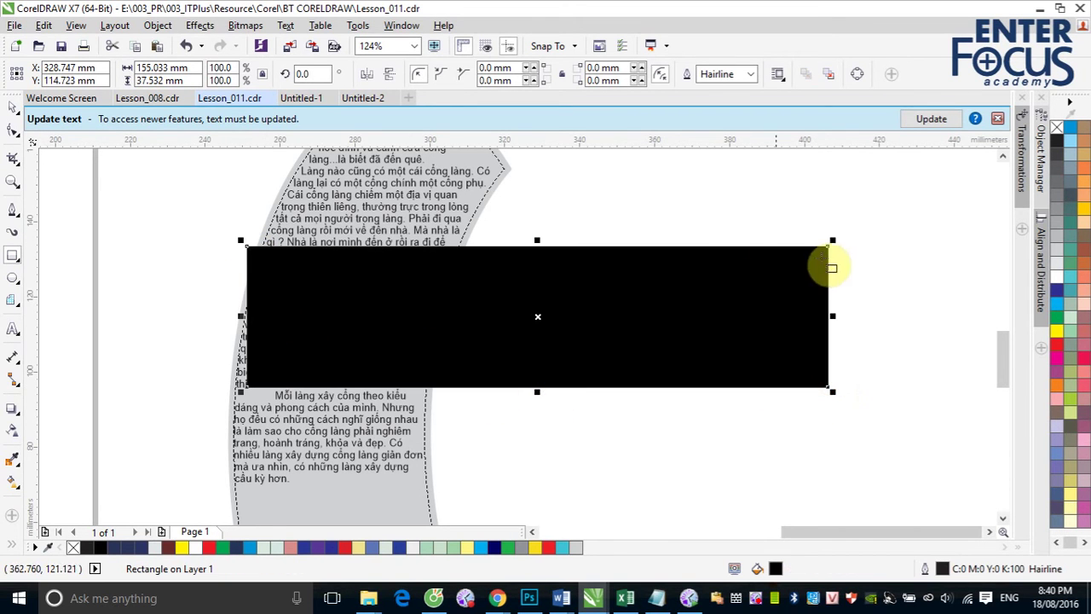
left_click(13, 107)
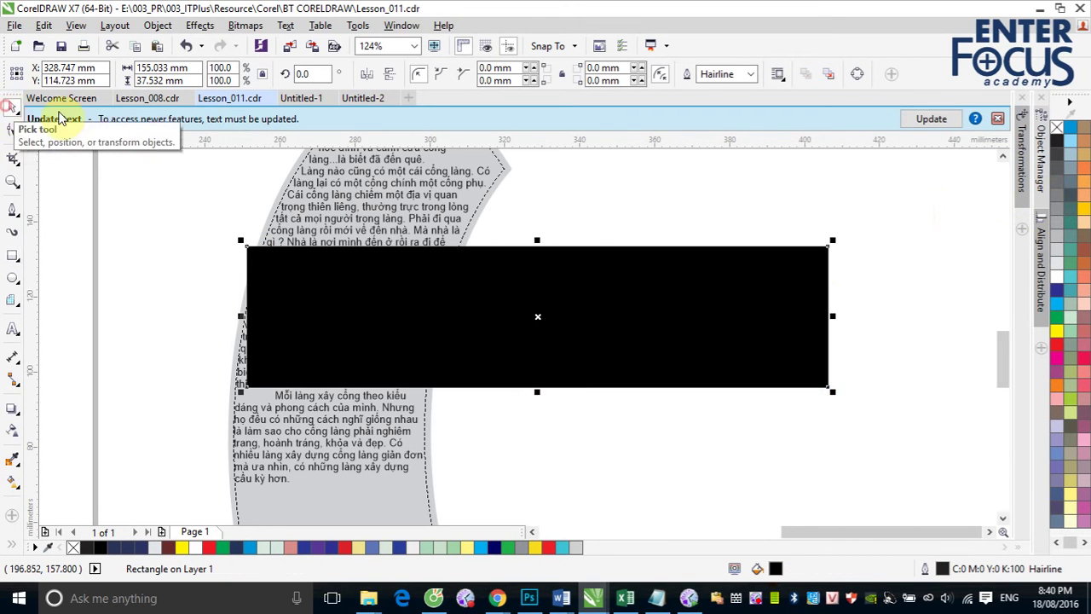
With nothing selected, set the document's default fill for Graphic objects to none.
left_click(855, 232)
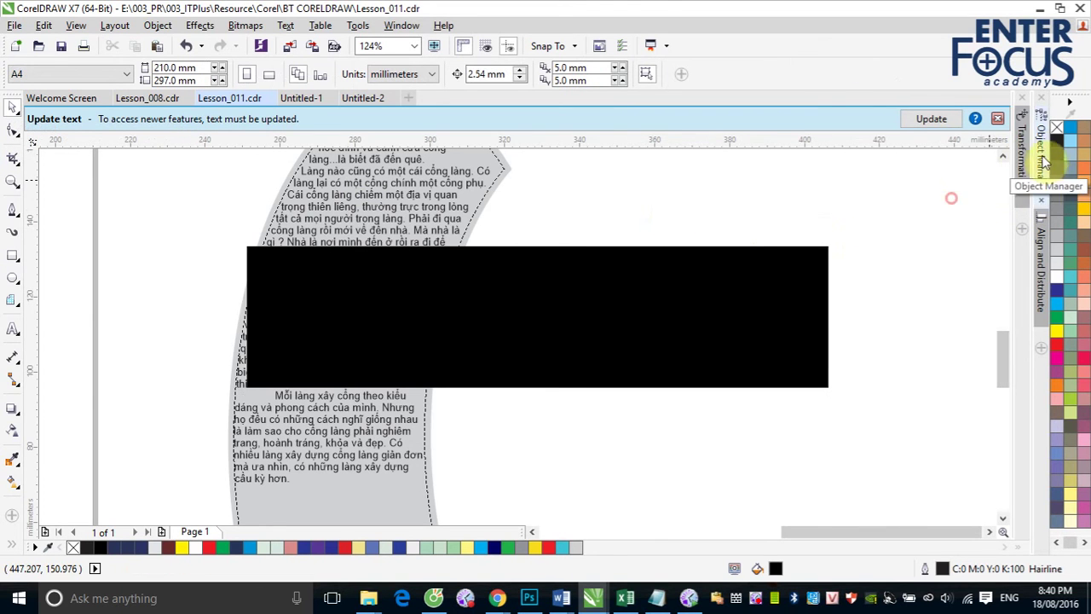
left_click(1057, 128)
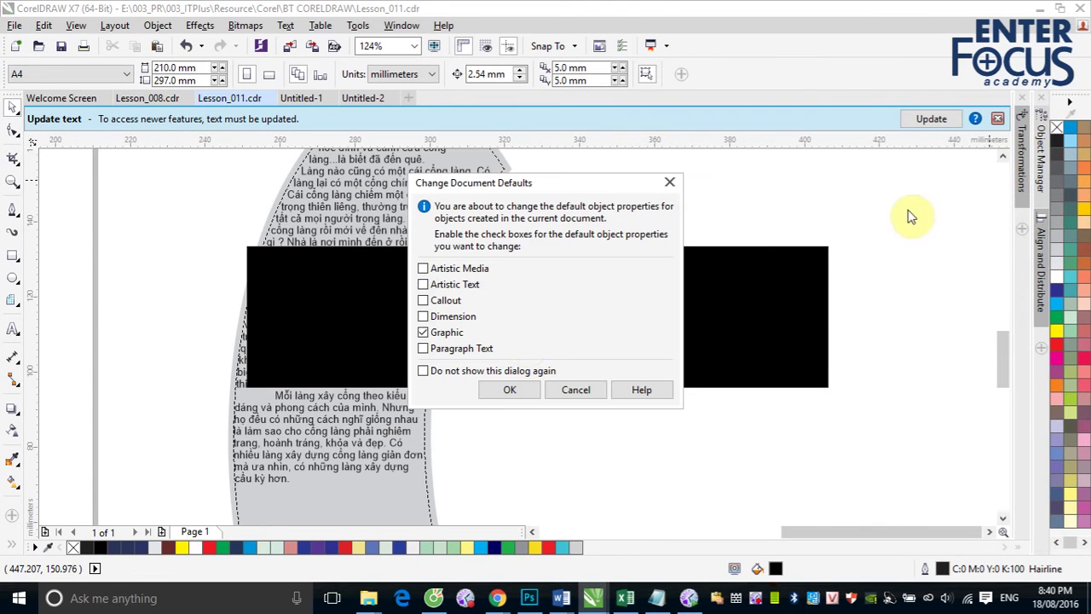
left_click(503, 391)
Remove the rectangle's fill and extend it past the crescent's outer edge to a width of about 160 mm.
left_click(796, 326)
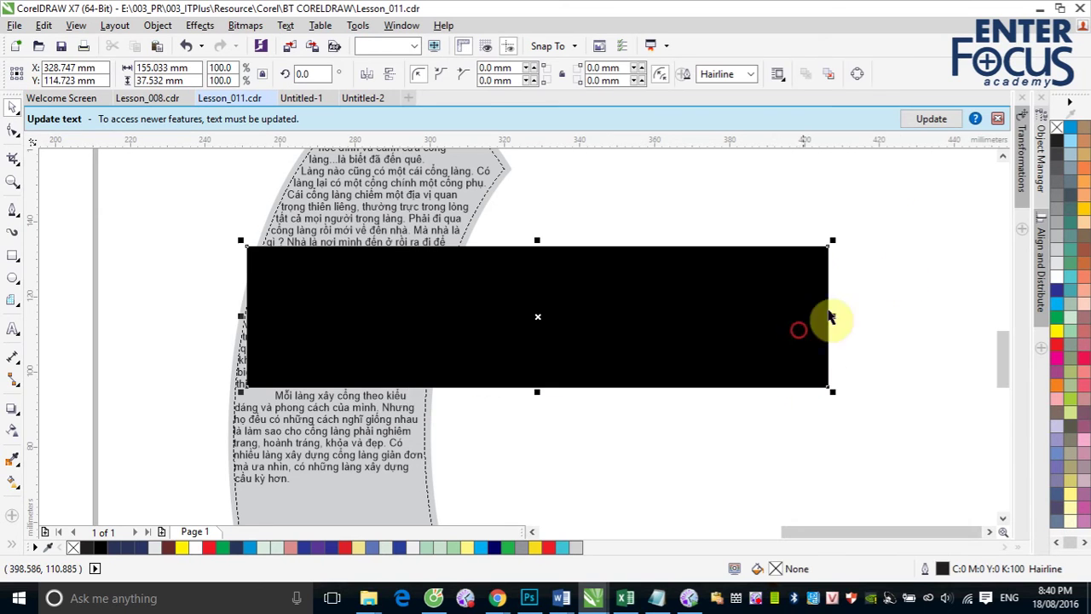
left_click(1057, 130)
left_click(926, 200)
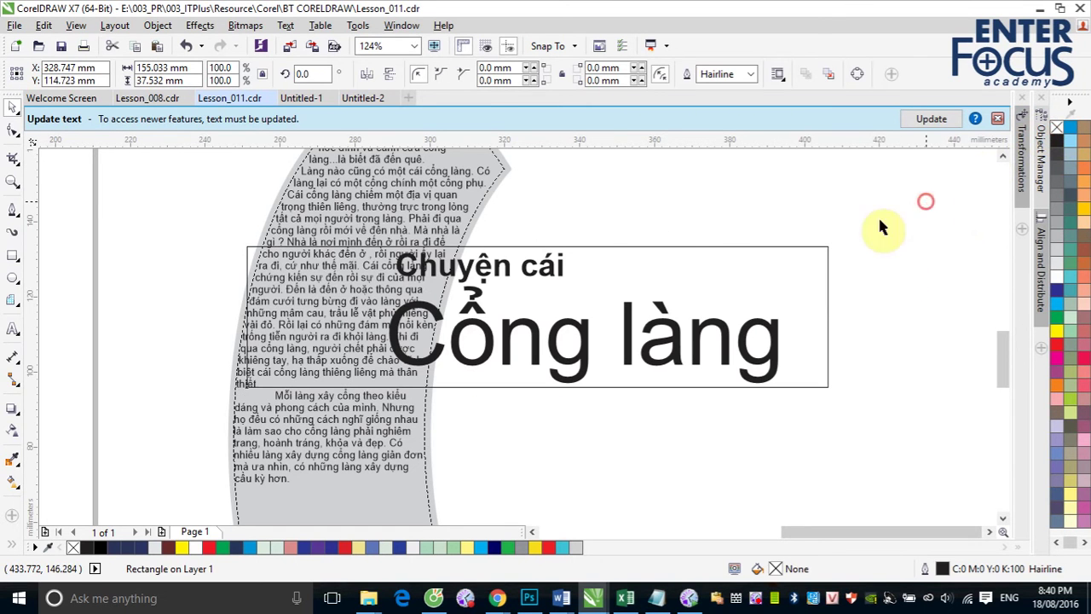
left_click(656, 248)
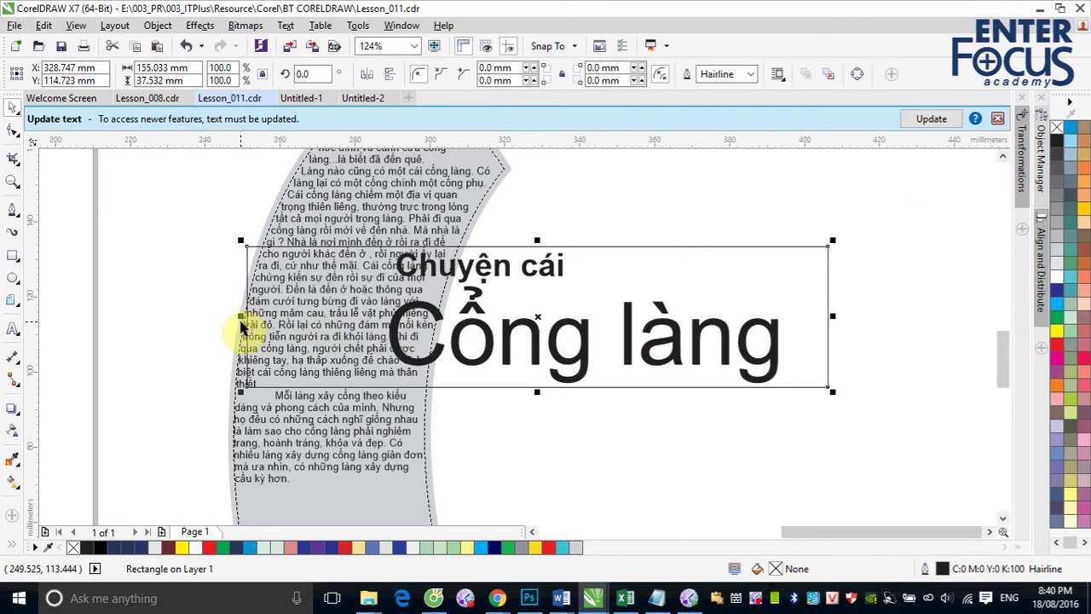
left_click_drag(246, 317, 221, 313)
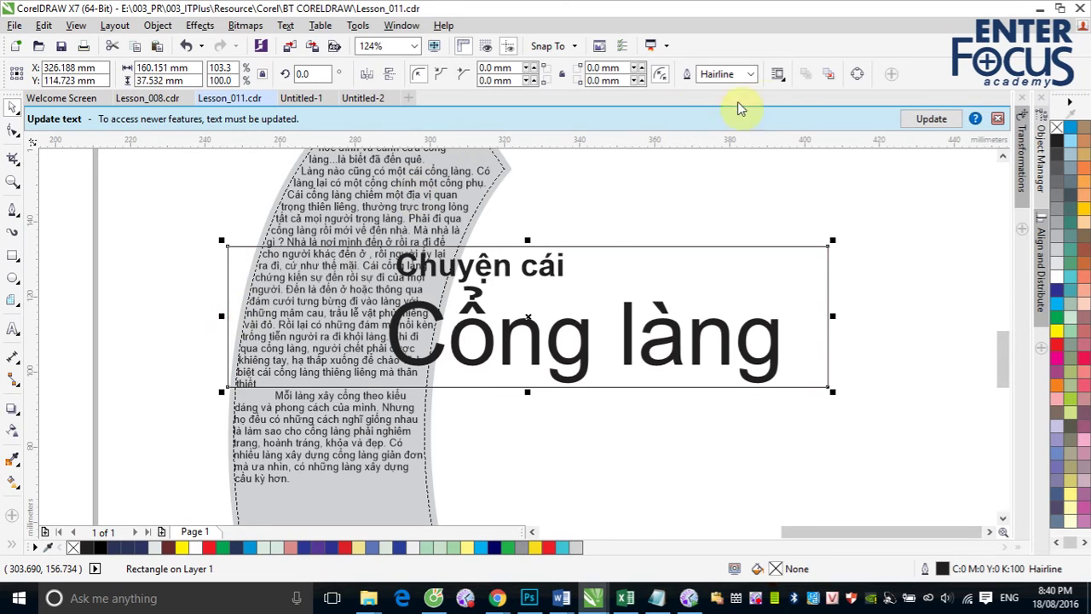
Apply the square Above/Below text wrap to the rectangle and remove its outline.
left_click(778, 76)
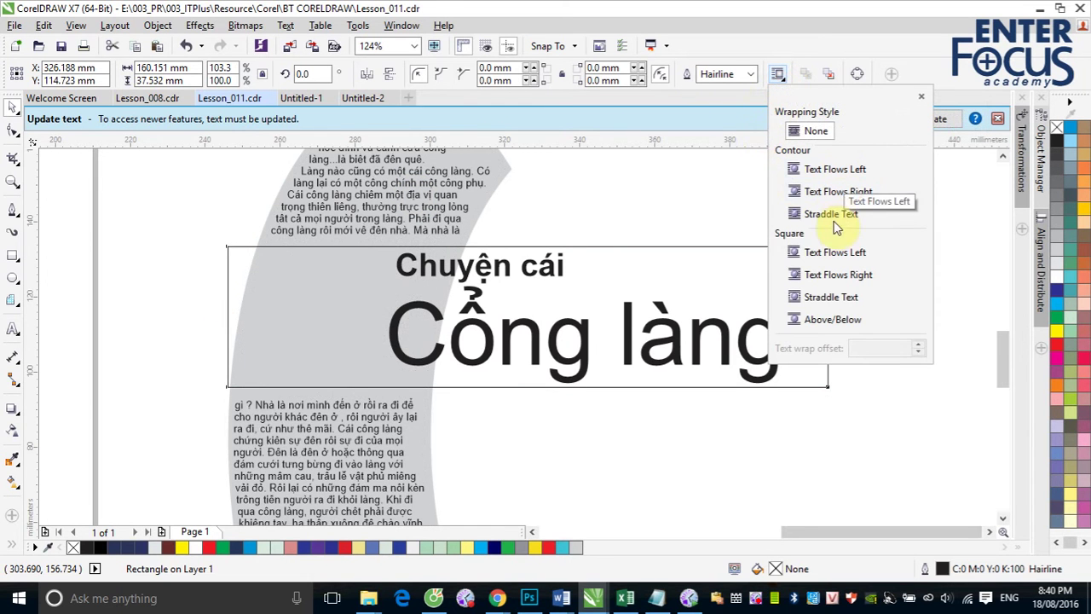
left_click(816, 319)
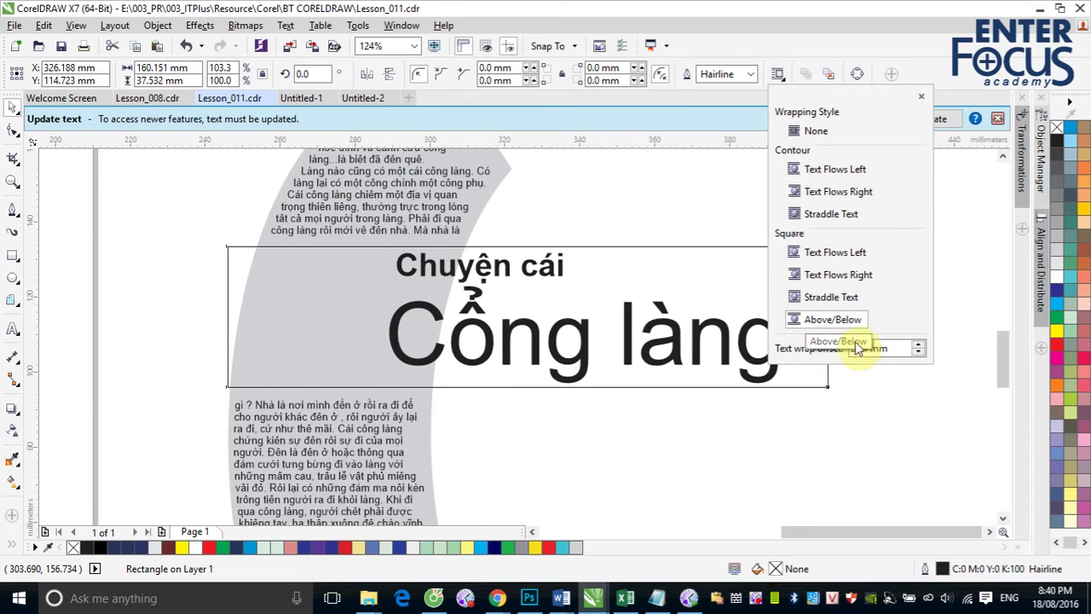
left_click(967, 290)
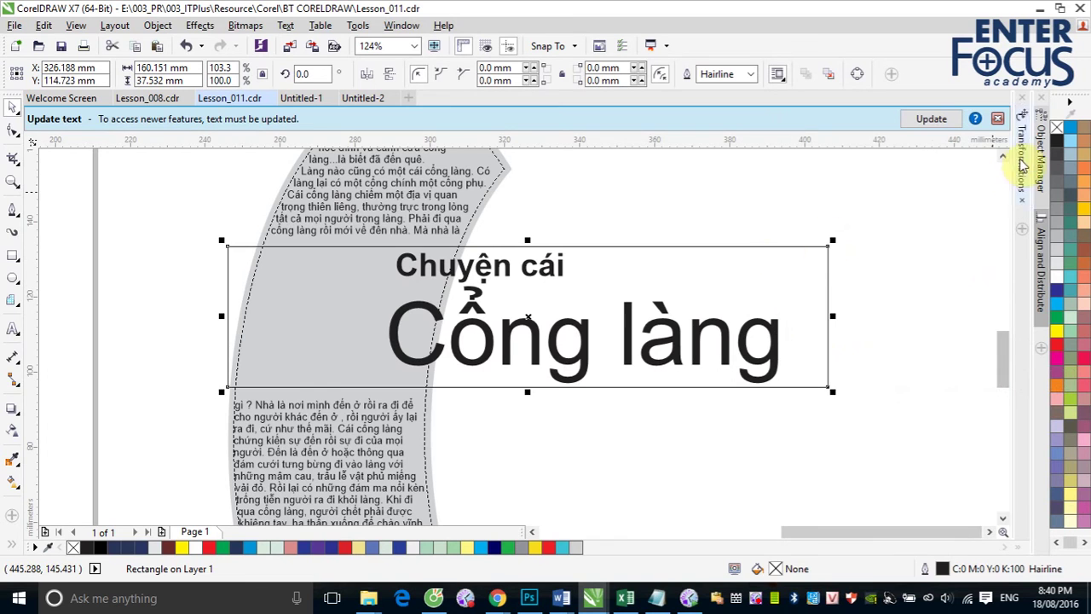
right_click(1058, 128)
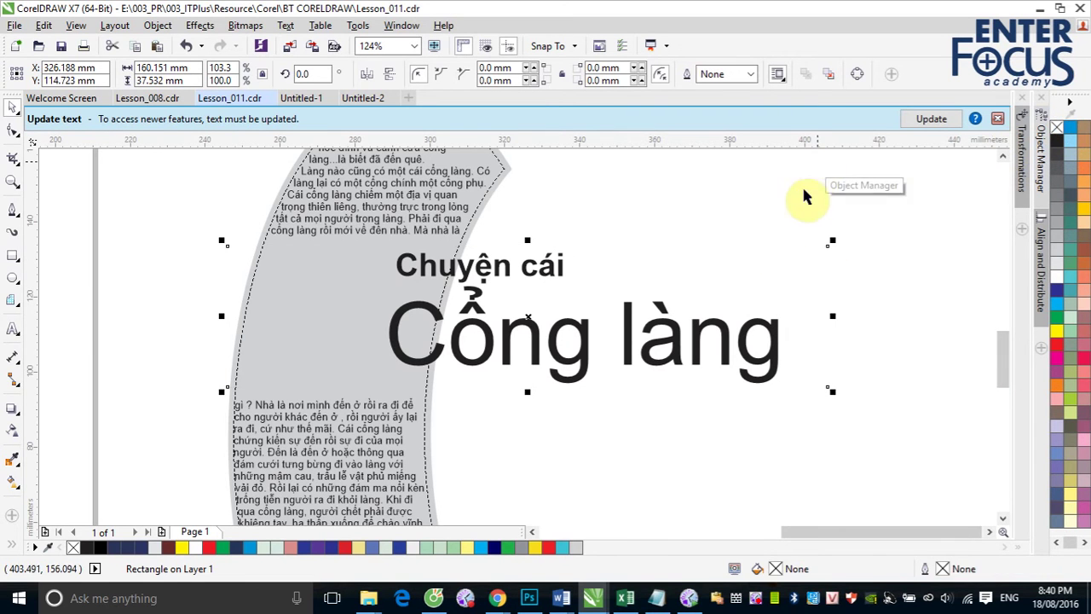
left_click(914, 269)
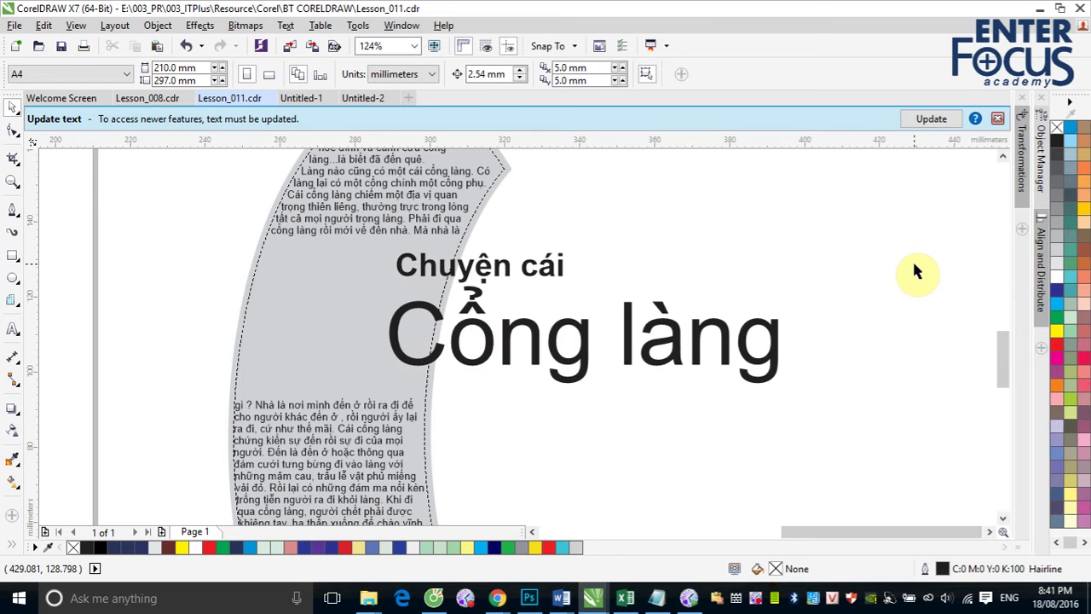
left_click(774, 333)
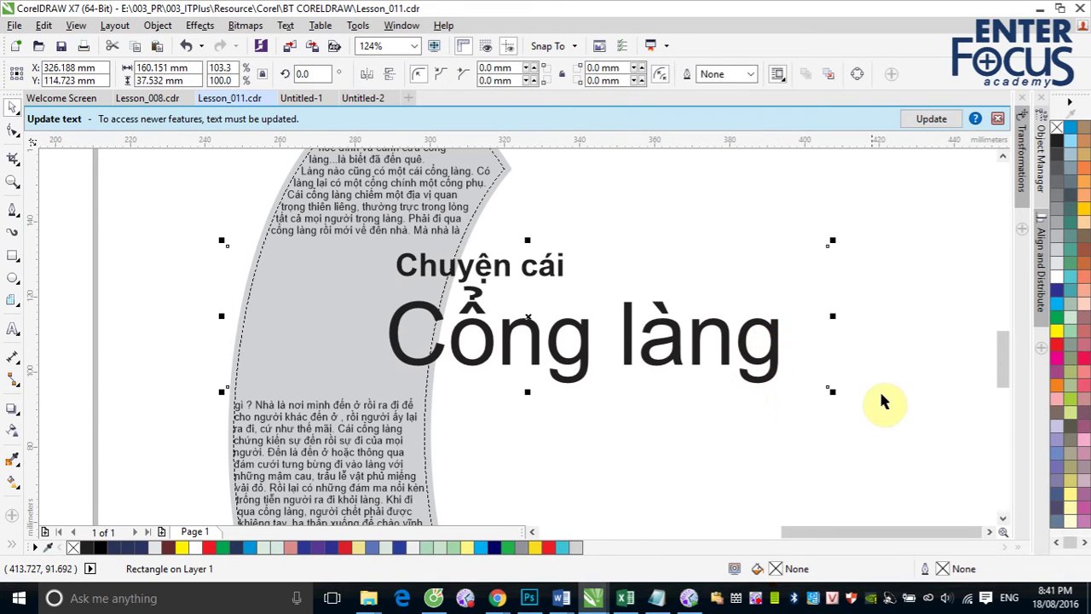
left_click(916, 383)
left_click(754, 386)
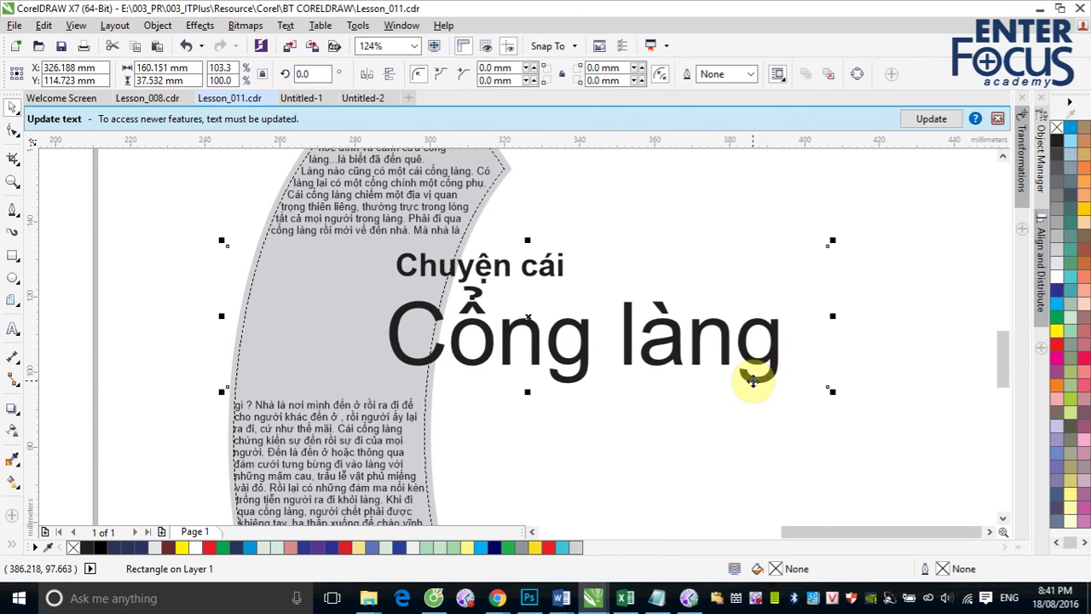
left_click(936, 379)
Duplicate the "Cổng làng" text with an offset of about 2 mm to the left and 0.6 mm up.
left_click(772, 371)
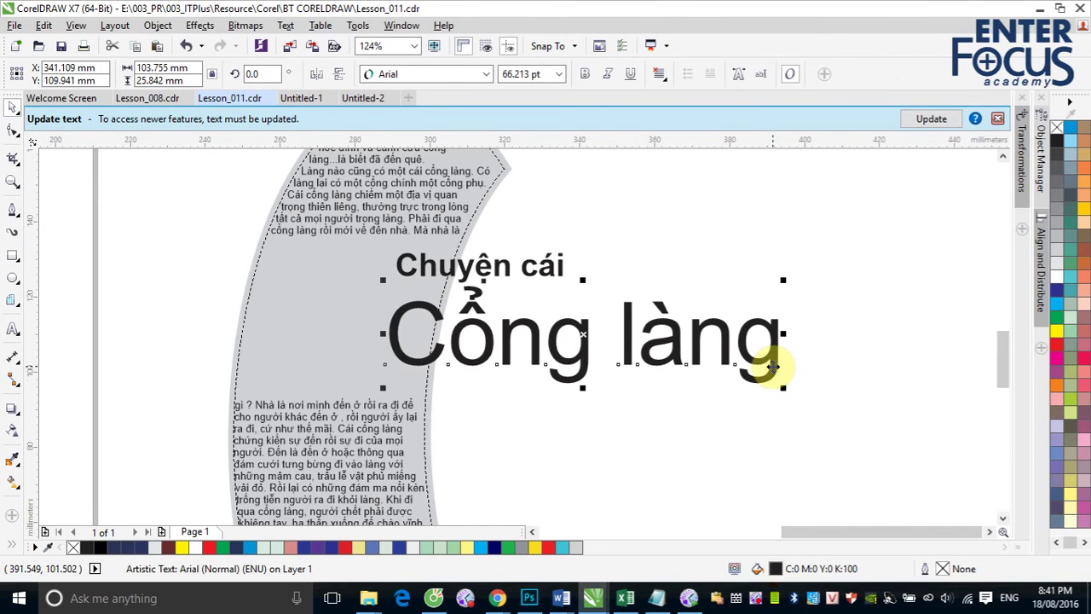
left_click_drag(771, 366, 764, 364)
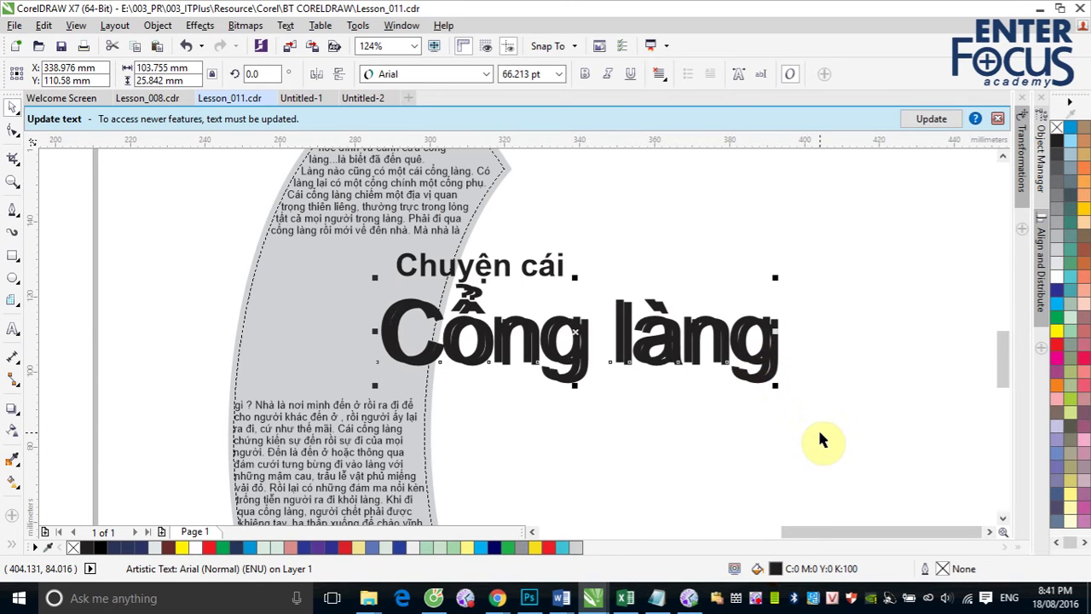
Give the duplicated "Cổng làng" text a white outline 2 pt wide.
right_click(1057, 283)
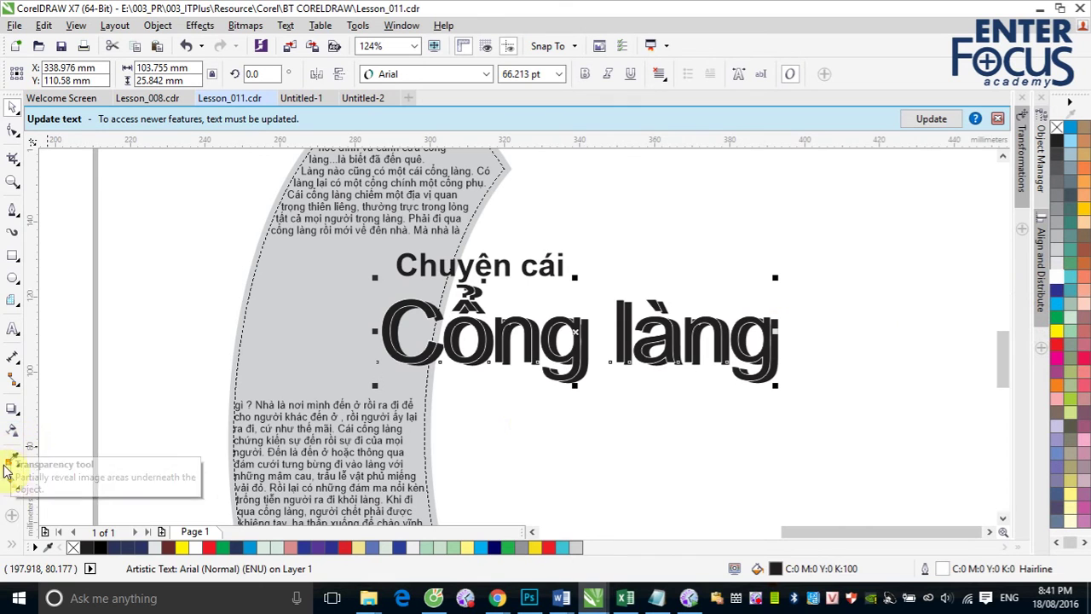
left_click(11, 543)
left_click(38, 498)
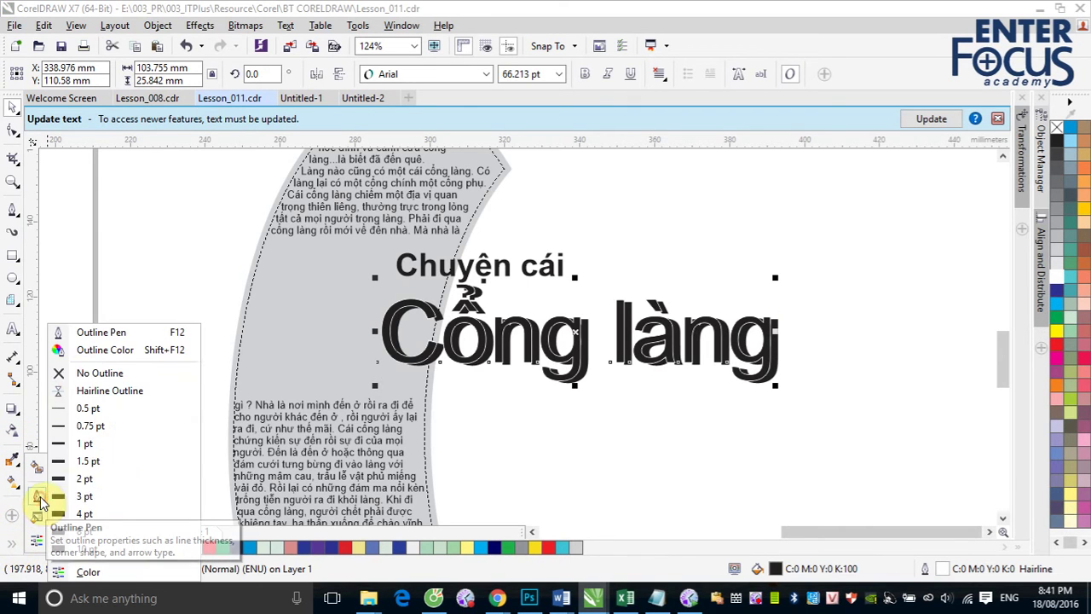
left_click(83, 479)
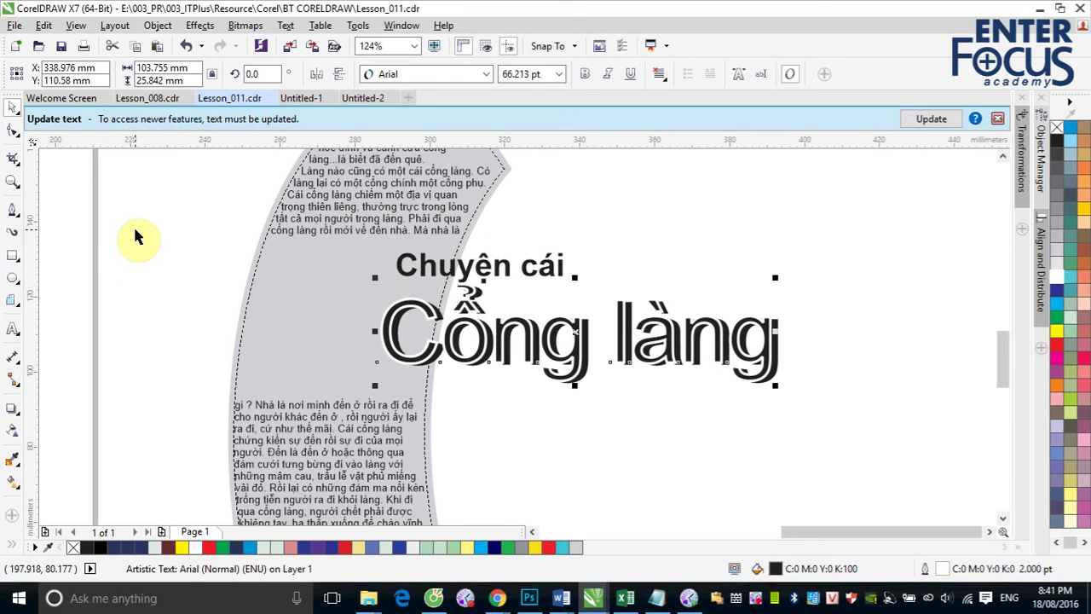
Draw a rectangle about 99 × 12 mm across the lower half of the "Cổng làng" text.
left_click(12, 255)
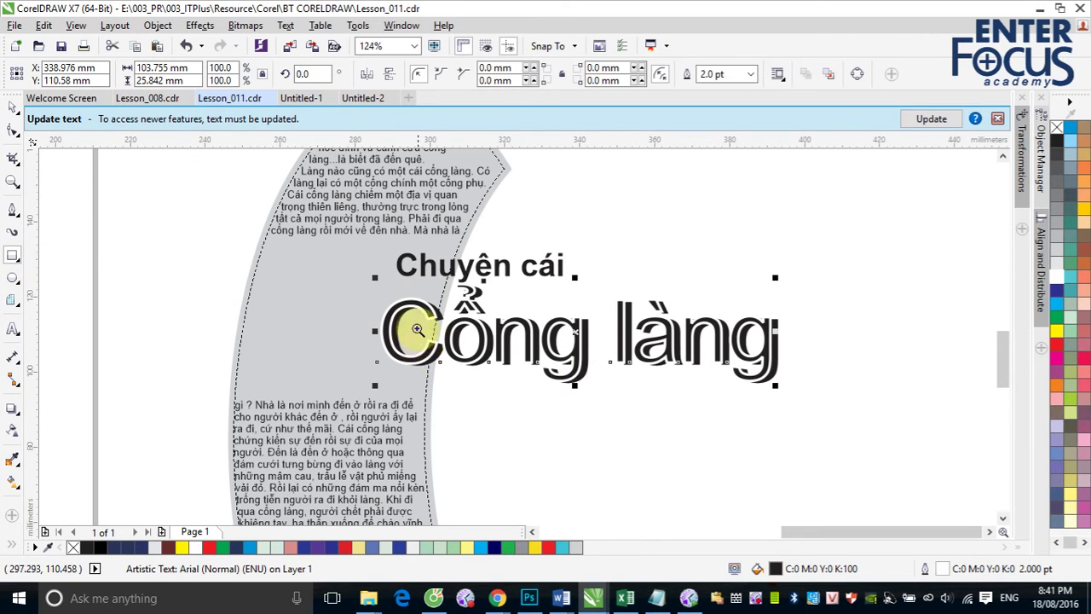
scroll(713, 392, "up", 1)
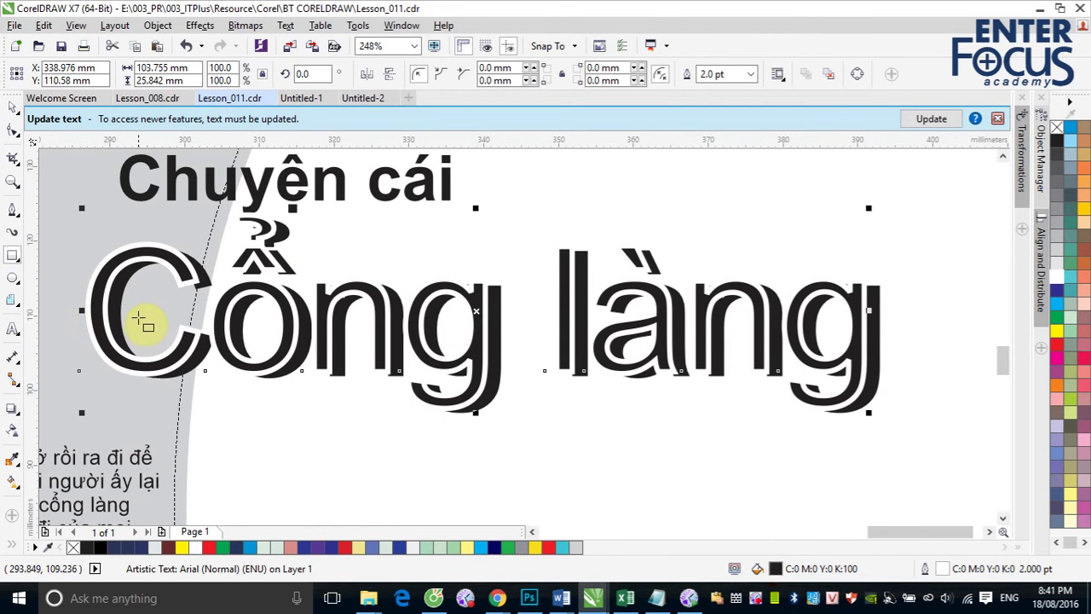
left_click_drag(137, 311, 886, 408)
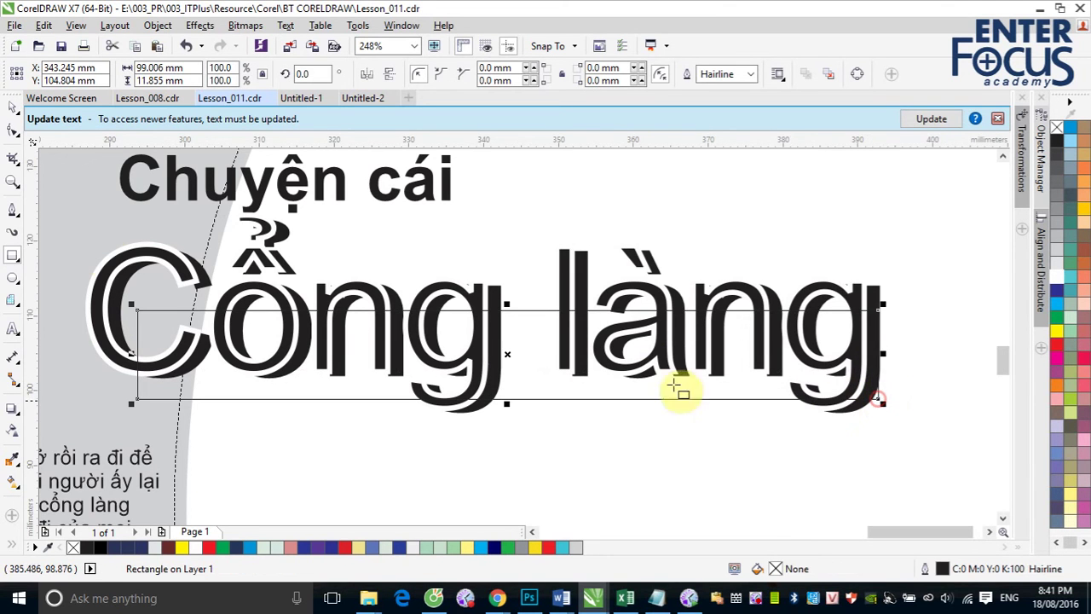
left_click(9, 109)
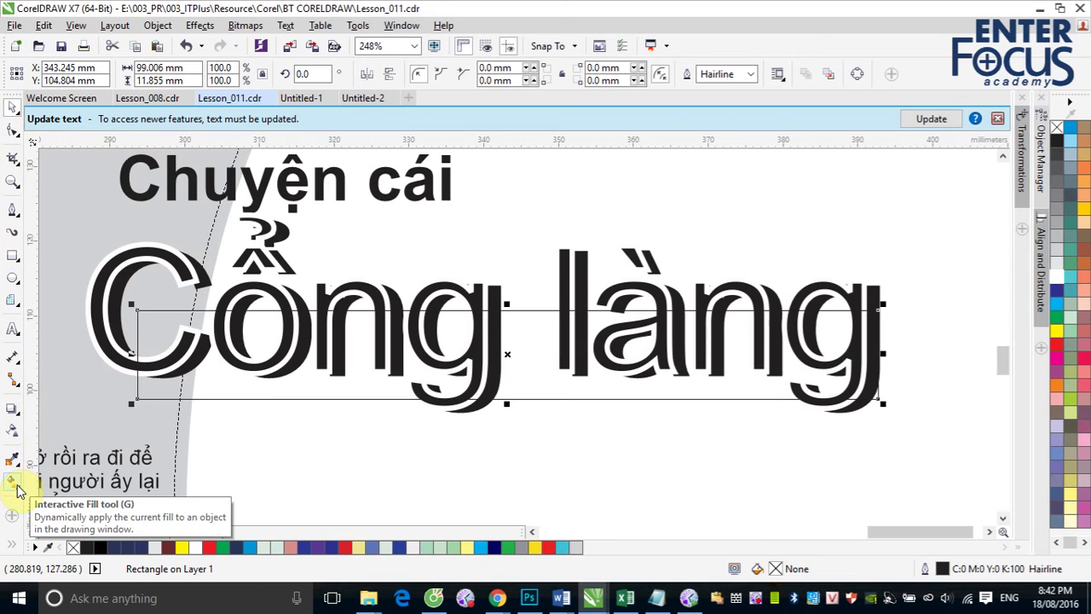
Sample light blue #CBE8F5 for Smart Fill and fill the parts of the front "Cổng" letters inside the rectangle.
left_click(12, 542)
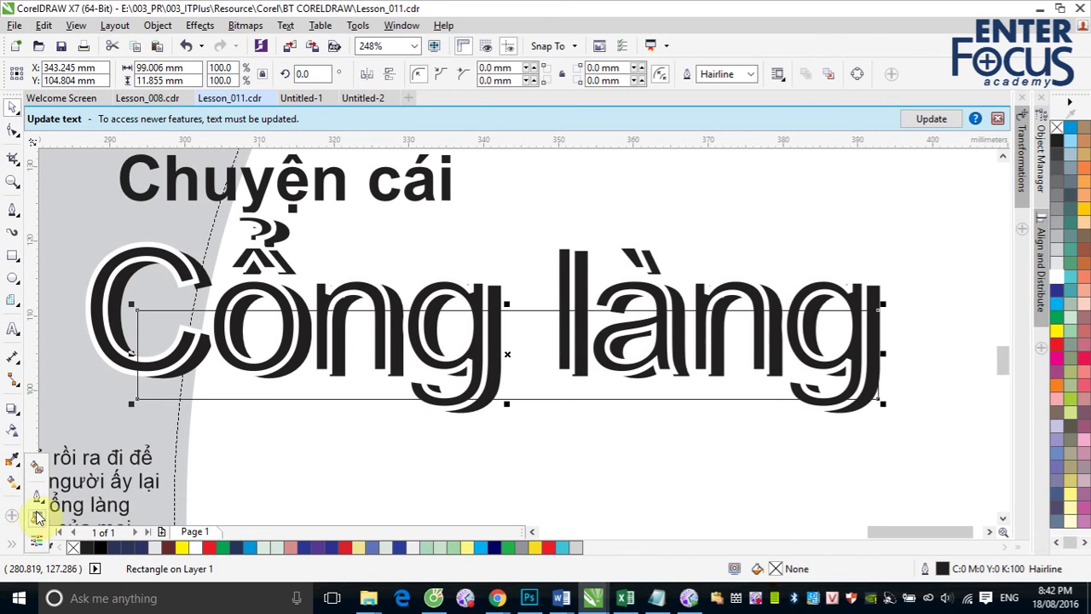
left_click(39, 475)
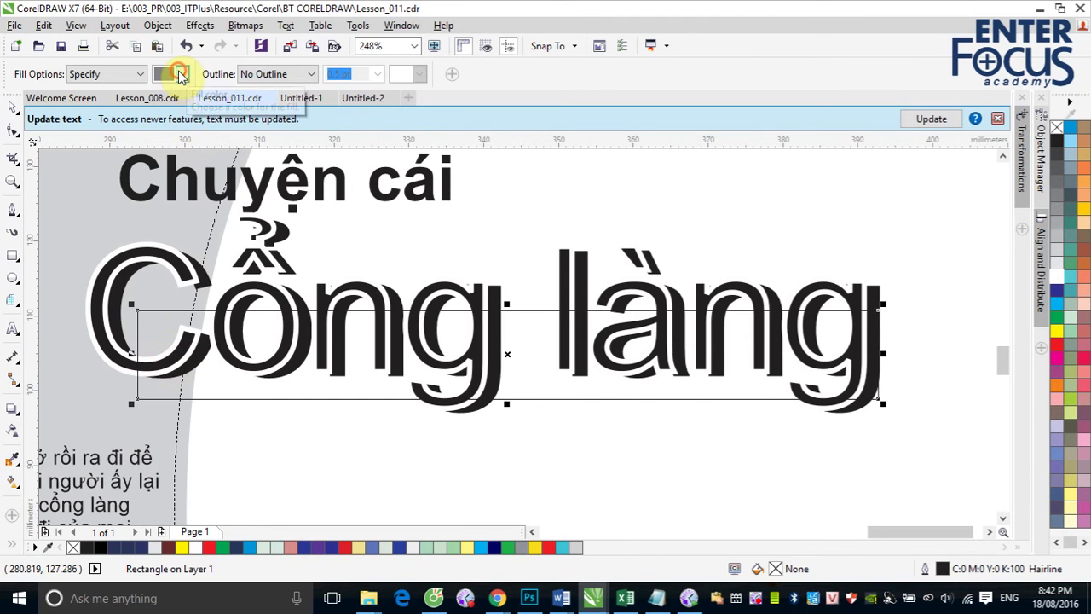
left_click(183, 75)
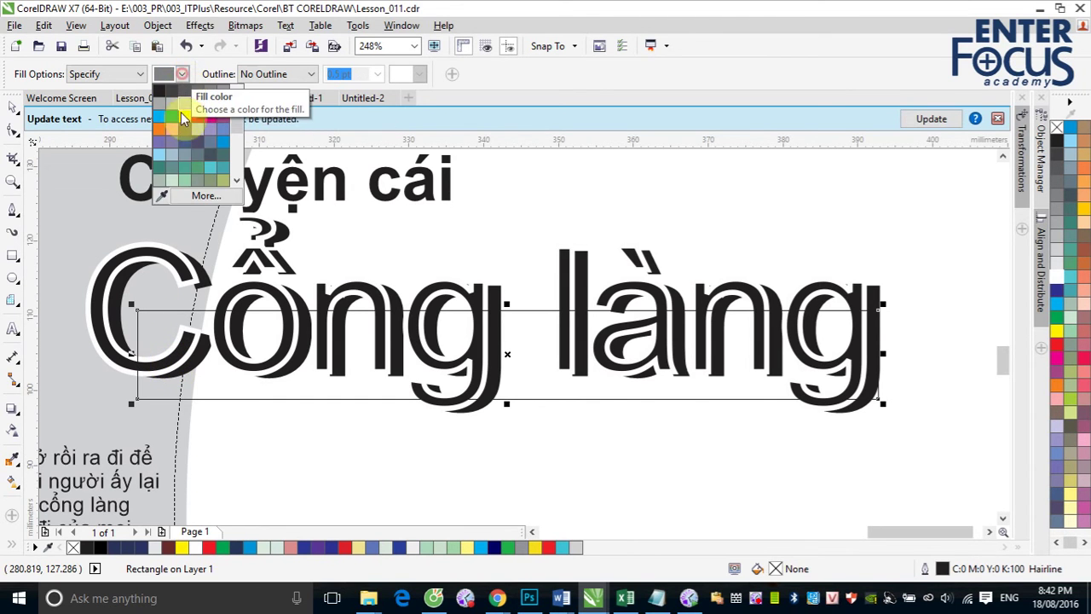
left_click(156, 191)
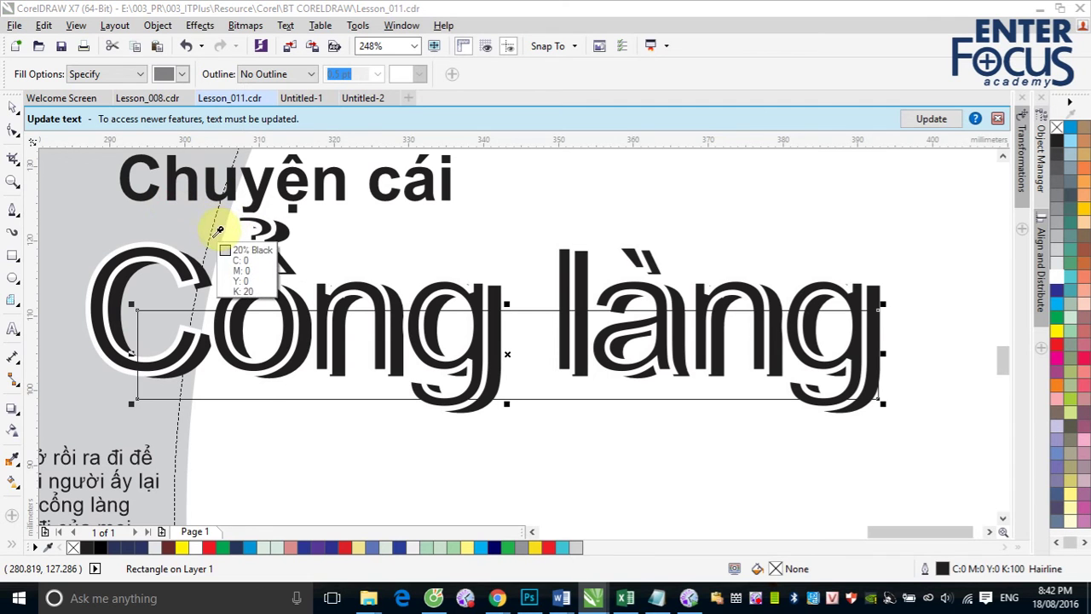
left_click(506, 110)
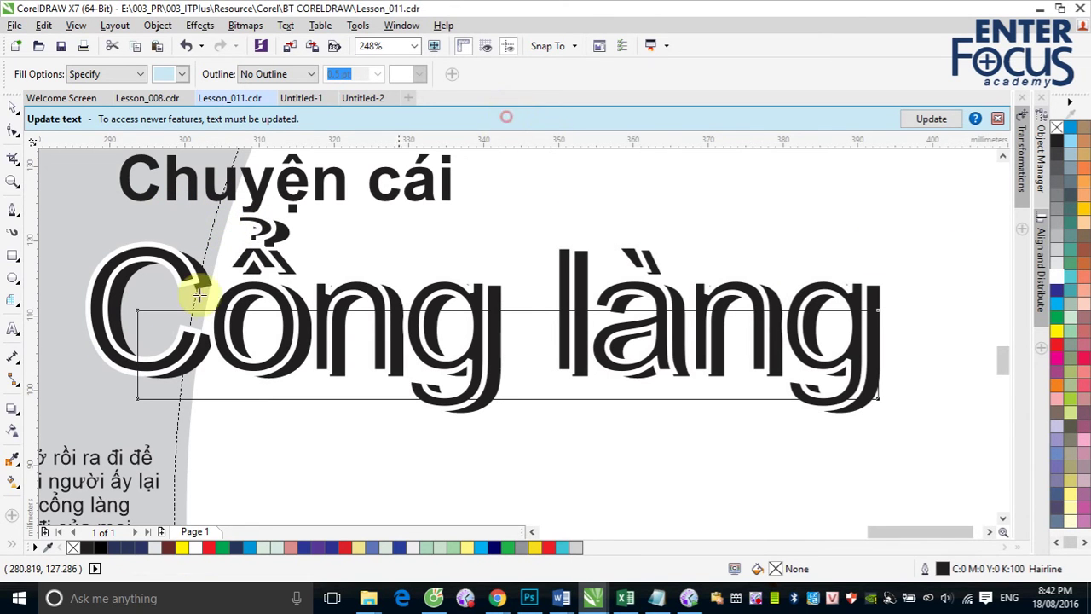
left_click(170, 358)
left_click(234, 358)
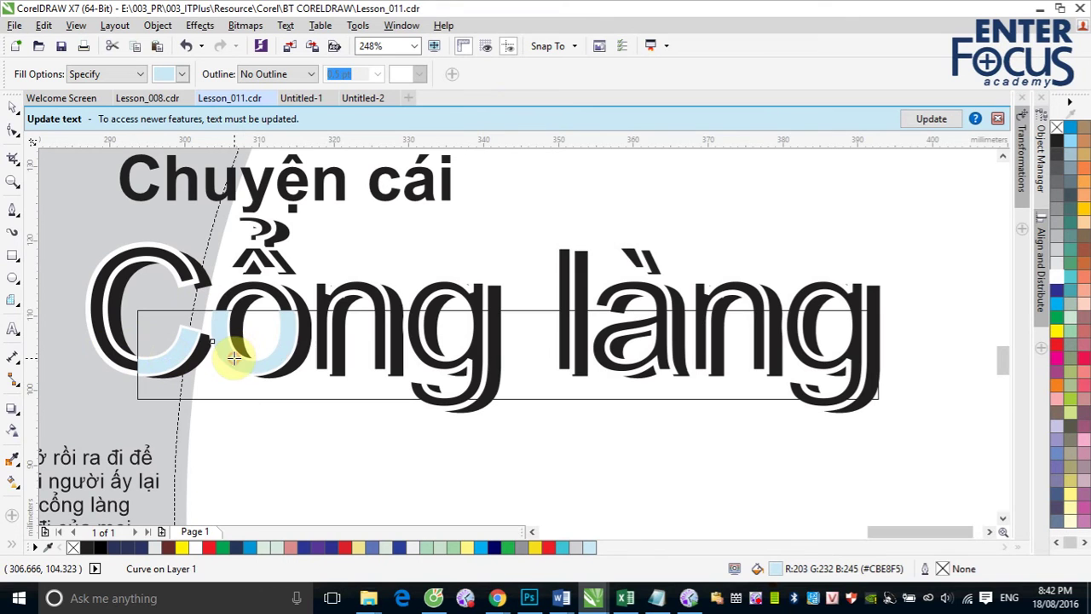
left_click(324, 345)
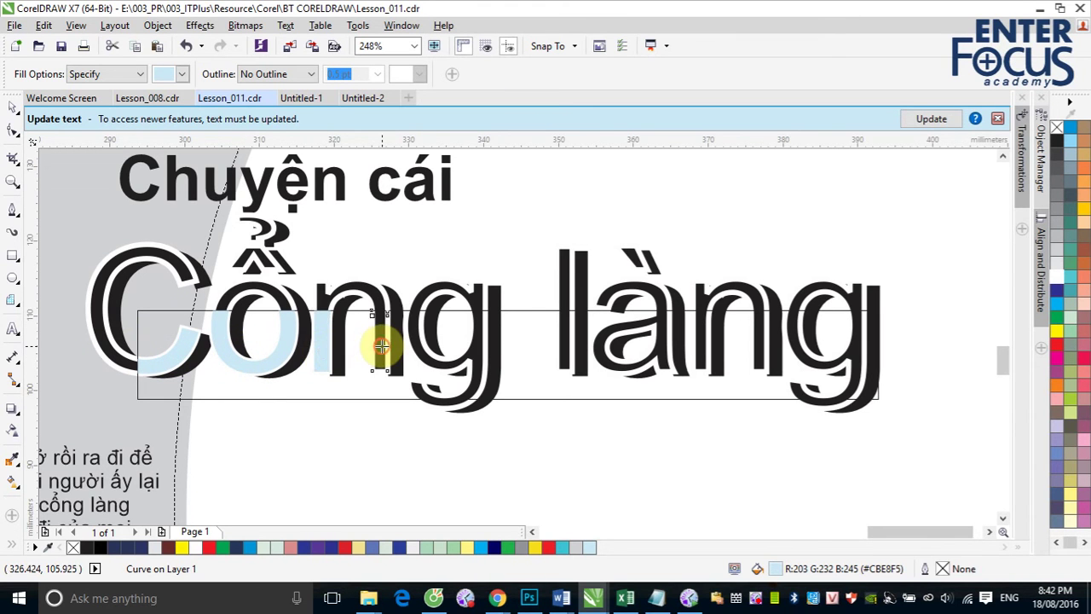
left_click(381, 345)
left_click(430, 358)
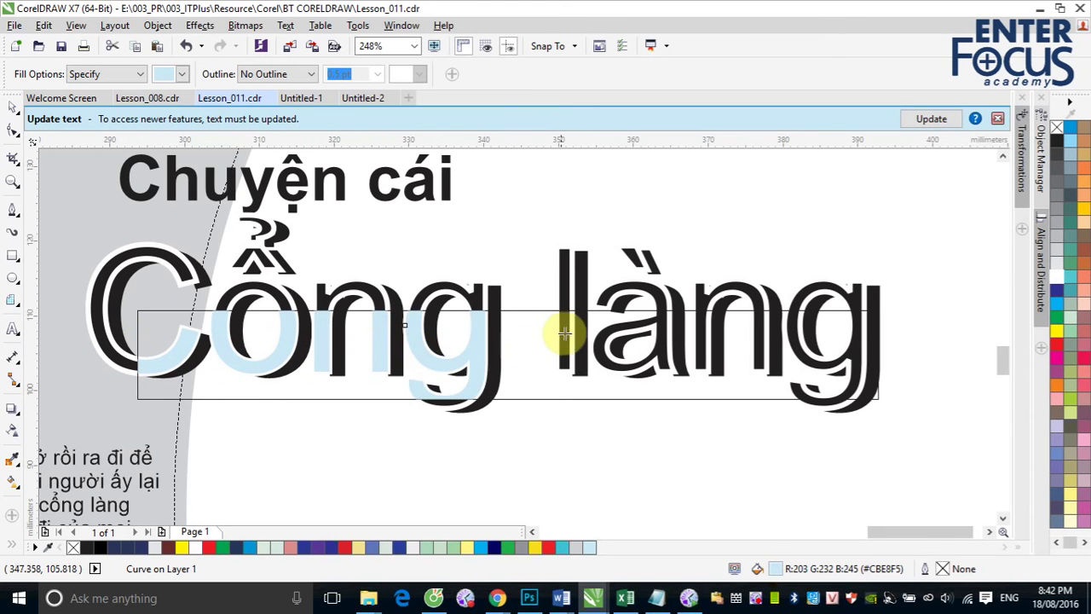
Smart Fill the parts of the front "làng" letters inside the rectangle with the same light blue.
left_click(565, 343)
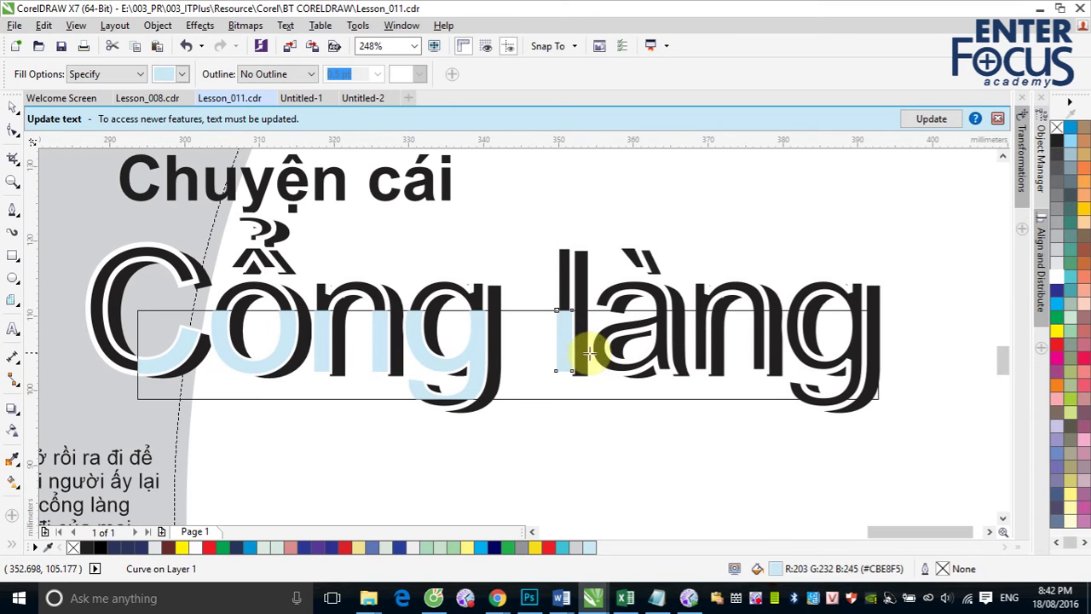
left_click(606, 354)
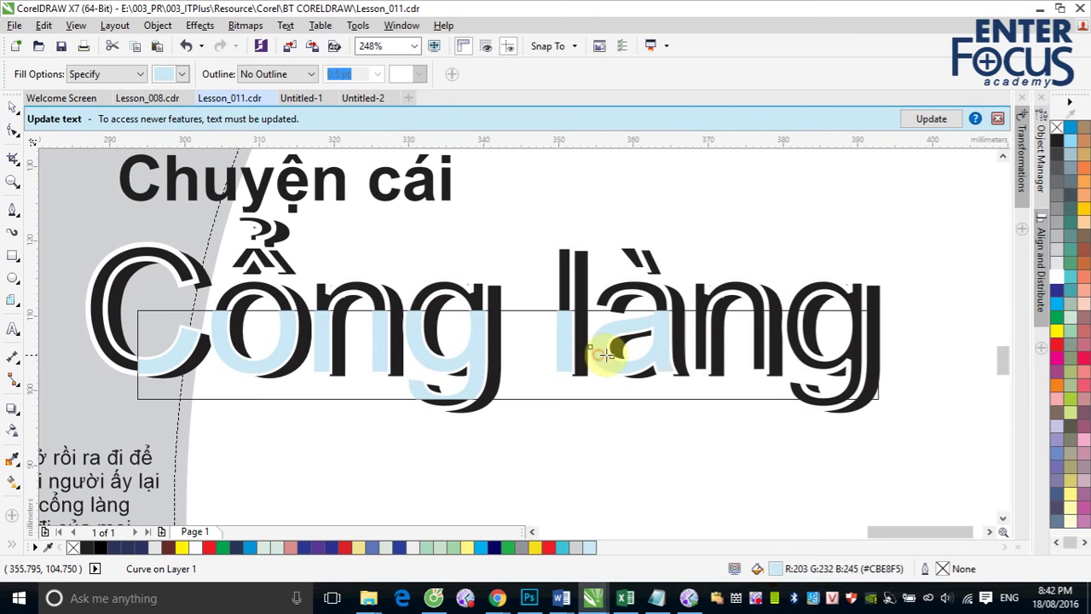
left_click(704, 346)
left_click(759, 344)
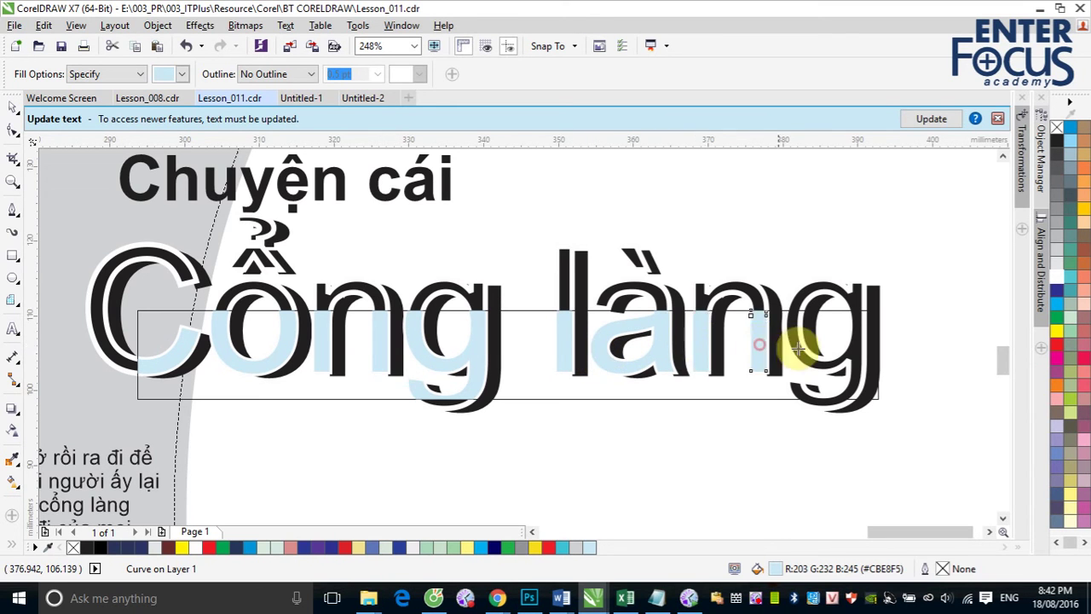
left_click(792, 350)
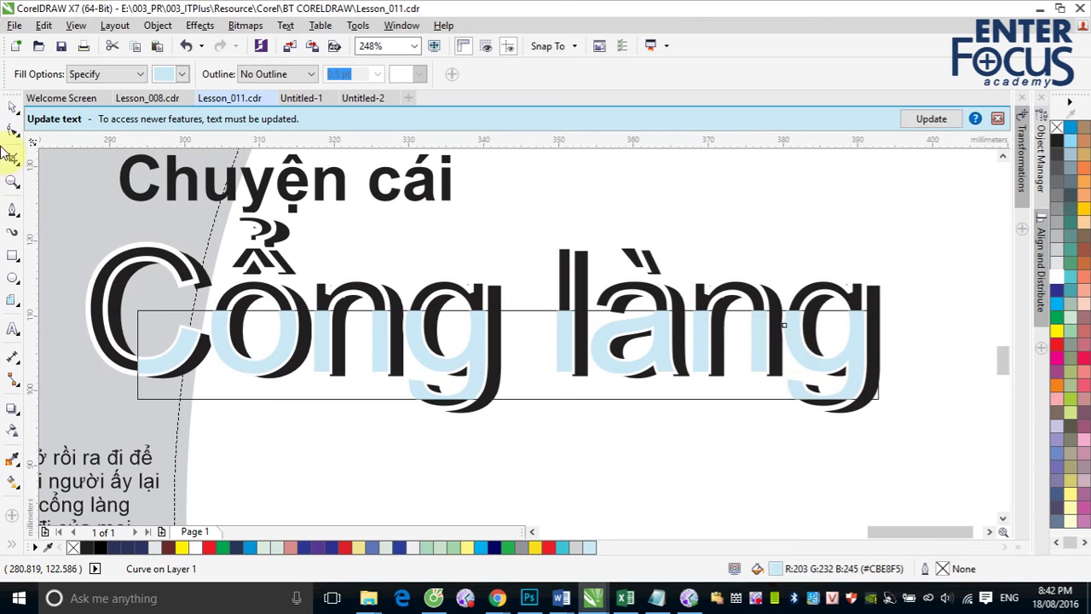
Delete the unfilled rectangle crossing the "Cổng làng" text.
left_click(12, 107)
left_click(335, 449)
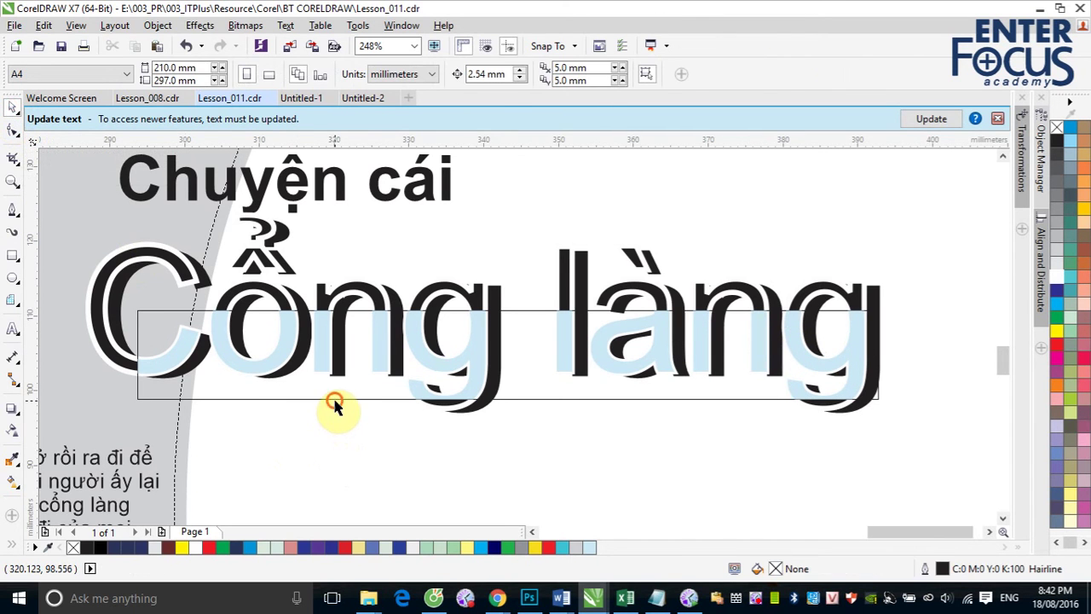
left_click(341, 398)
left_click(343, 406)
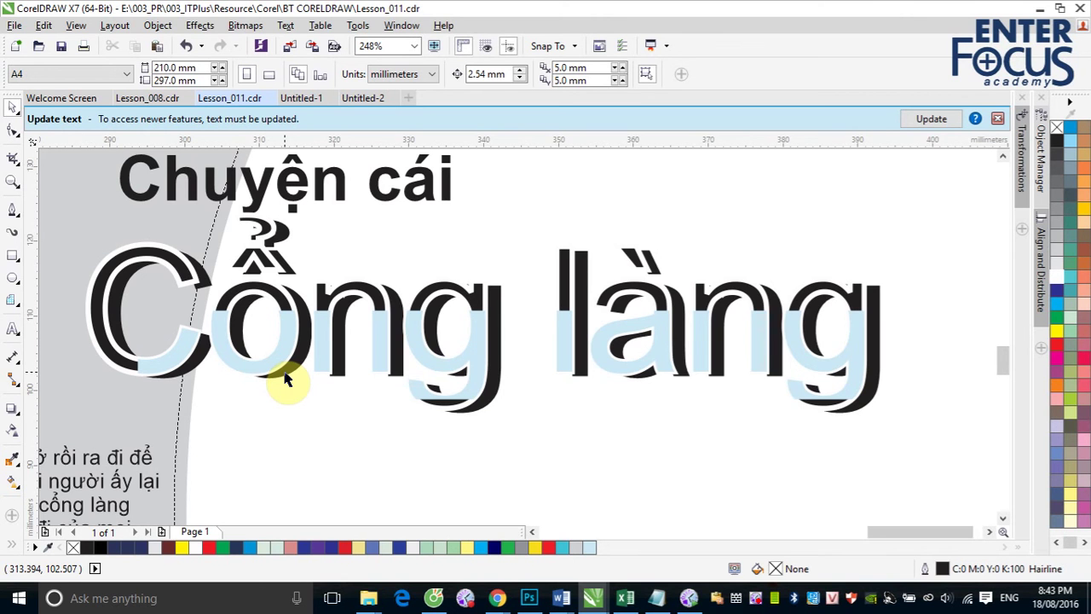
Delete the light blue fill pieces from the letters of "Cổng".
left_click(169, 364)
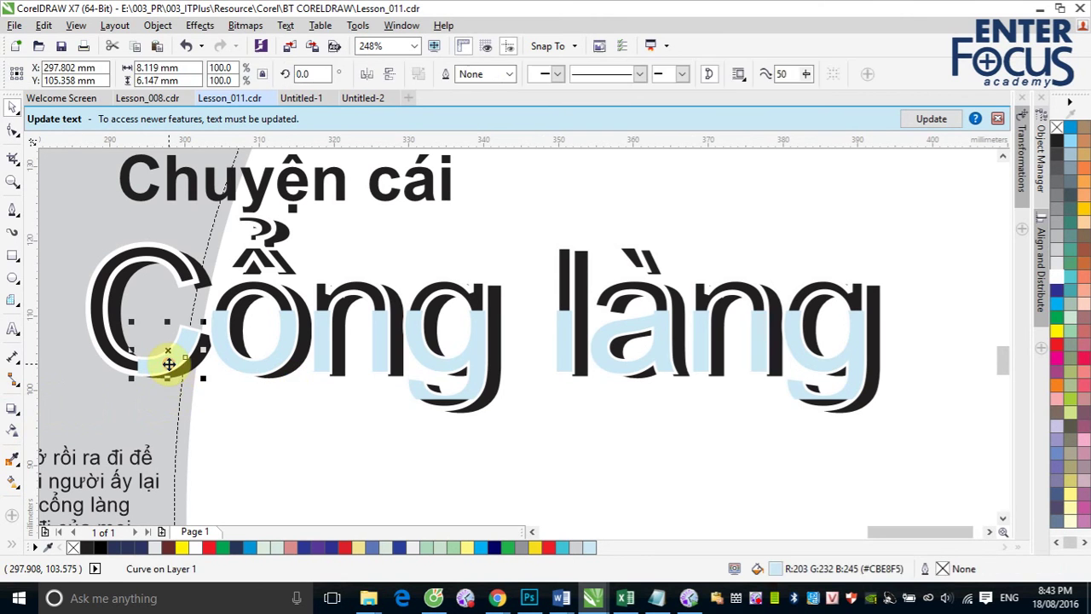
key("Delete")
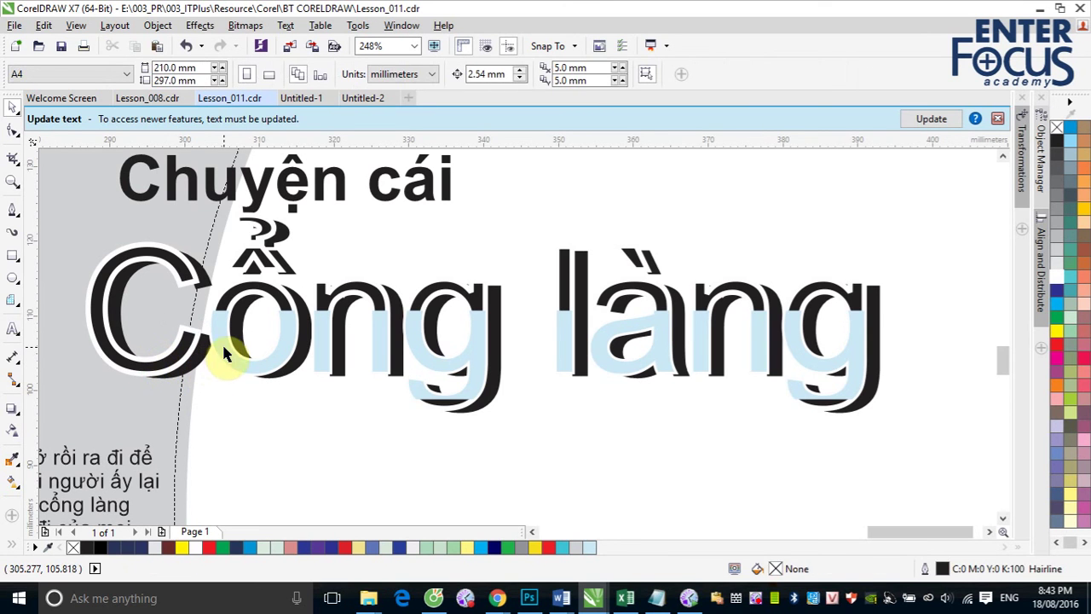
left_click(220, 350)
key("Escape")
left_click(378, 366)
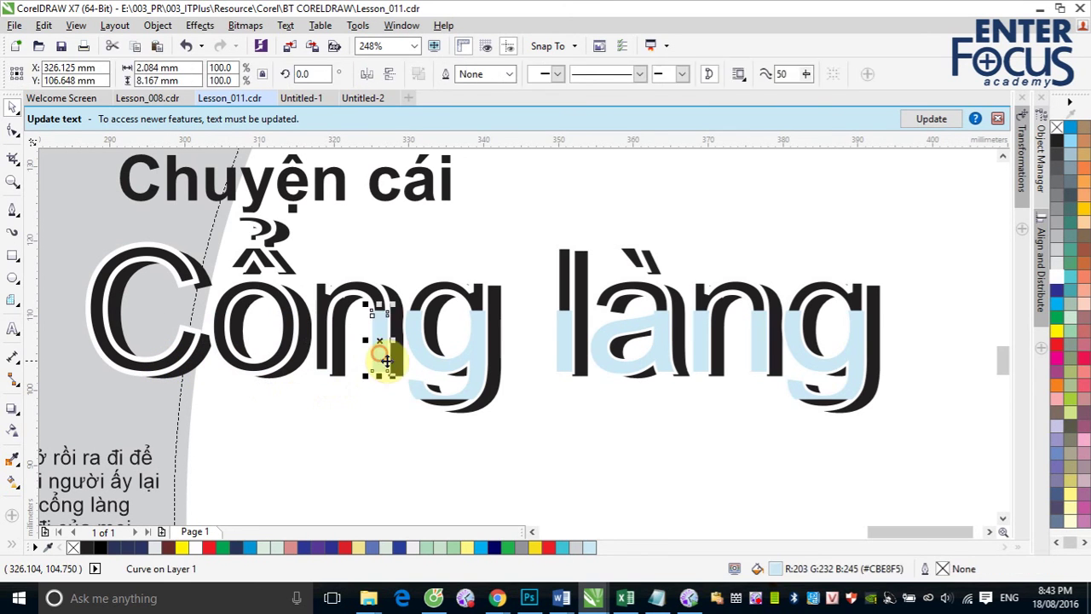
key("Escape")
left_click(446, 368)
key("Delete")
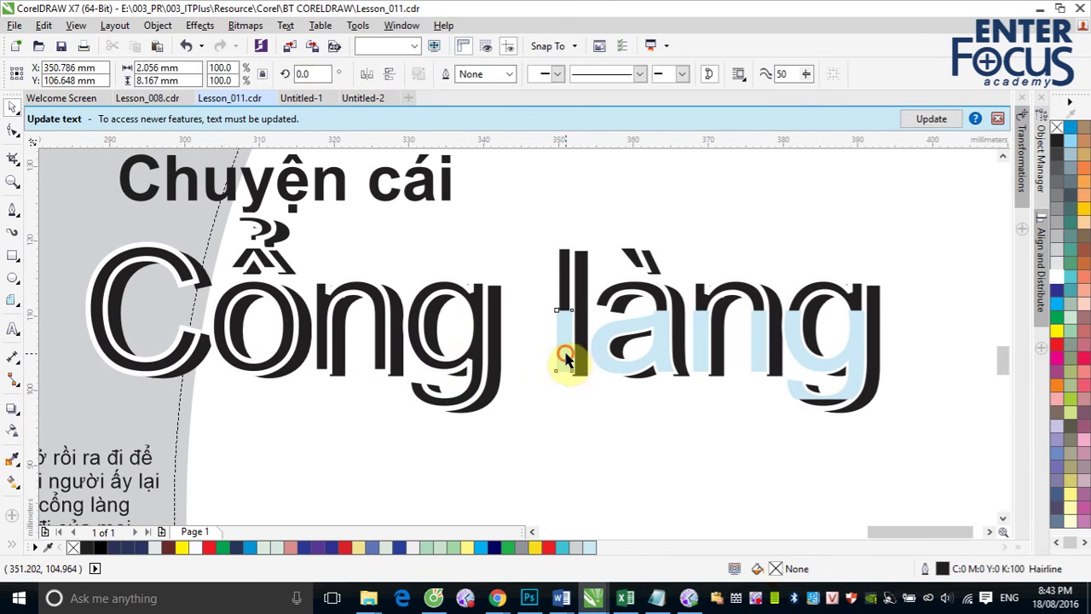
Delete the light blue fill pieces from the letters of "làng".
left_click(631, 365)
key("Delete")
left_click(706, 362)
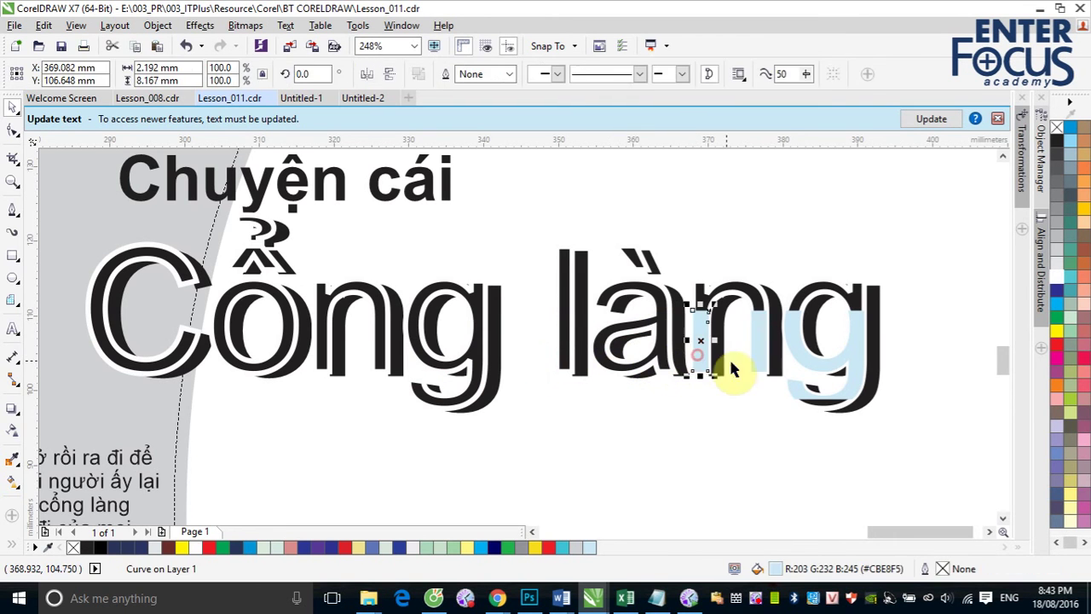
key("Delete")
left_click(799, 373)
key("Escape")
left_click(801, 363)
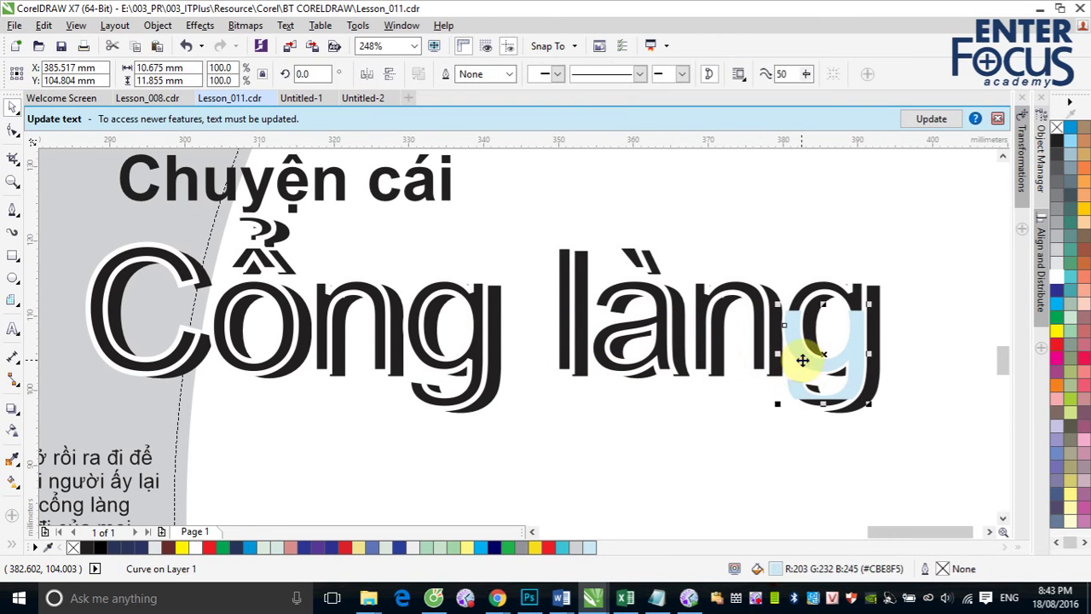
key("Delete")
Draw a rectangle about 100 × 11 mm across the lower half of "Cổng làng", filled with 20% black and without outline.
left_click(12, 255)
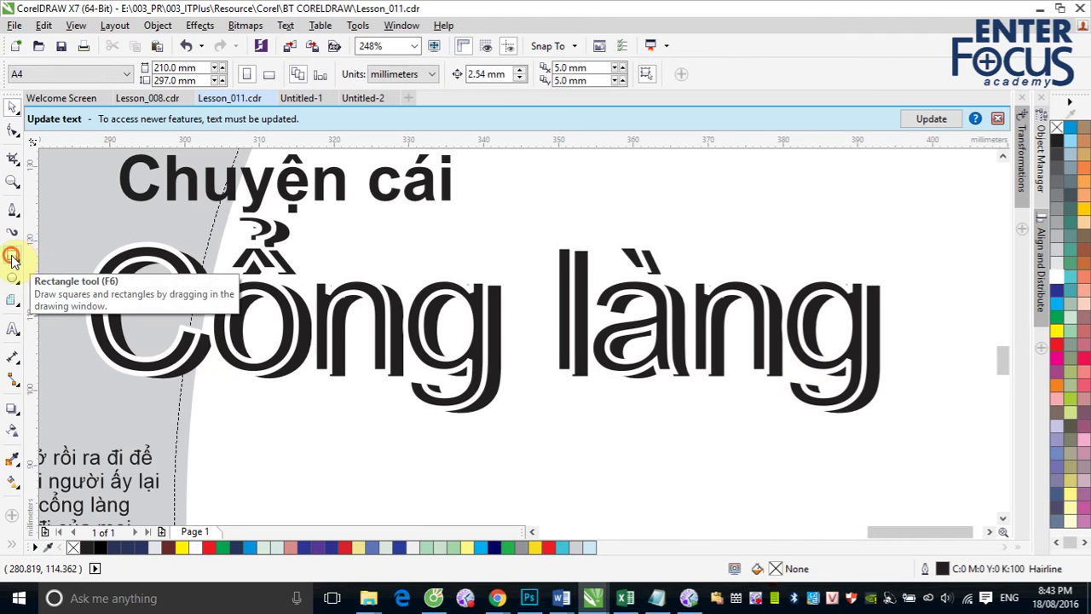
left_click_drag(136, 319, 886, 400)
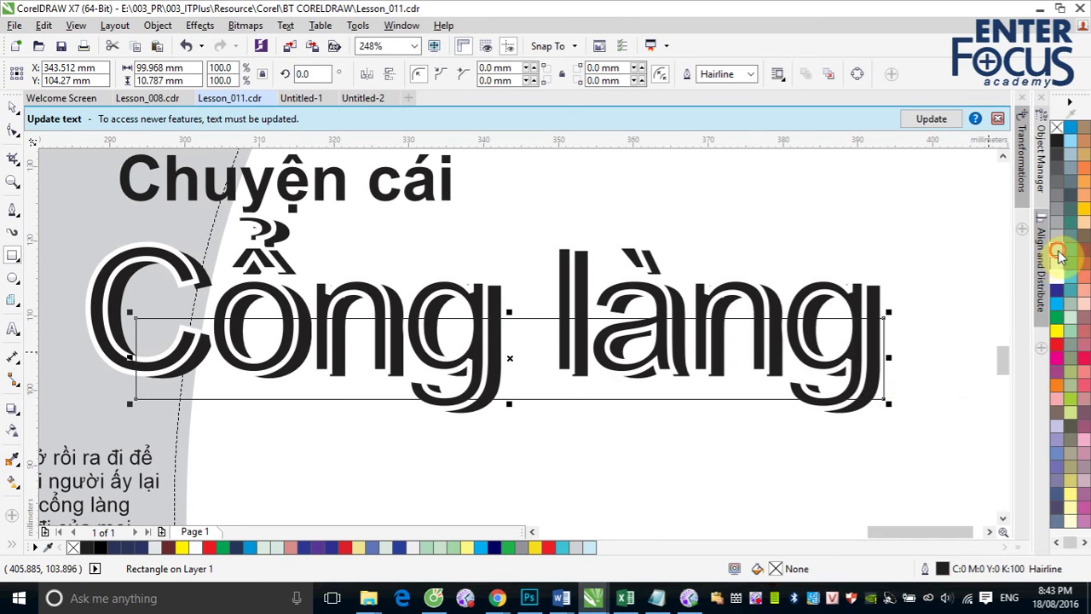
left_click(1058, 252)
left_click(13, 105)
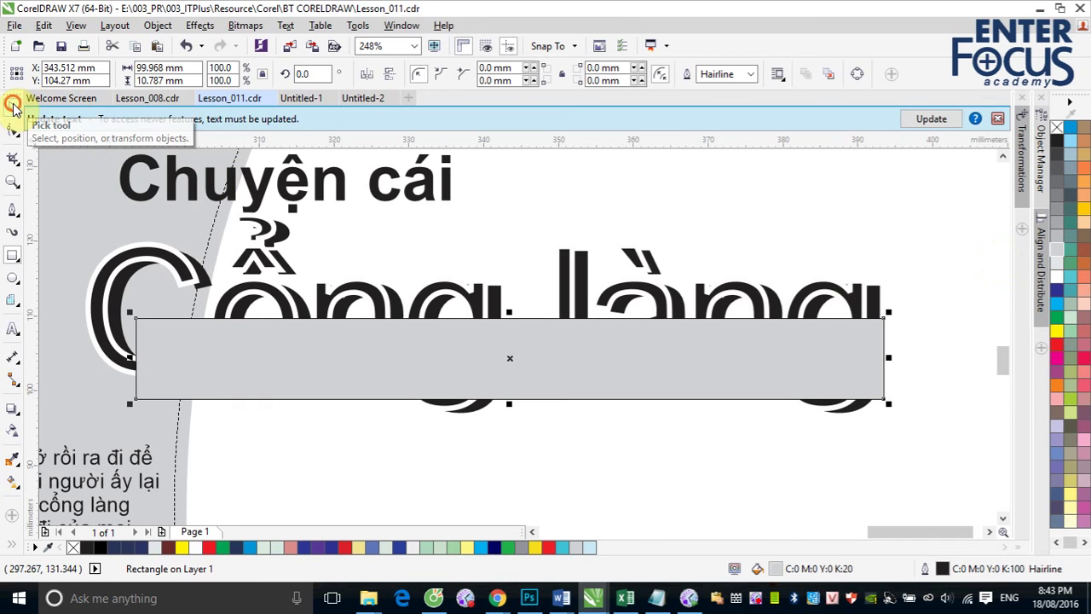
left_click(317, 484)
left_click(282, 381)
right_click(281, 381)
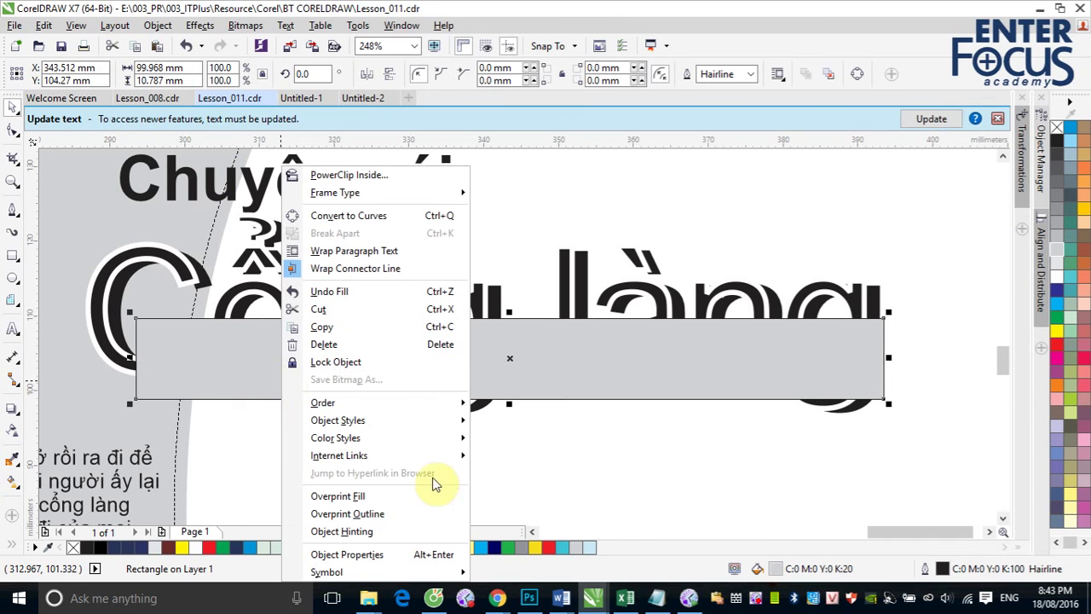
right_click(1058, 135)
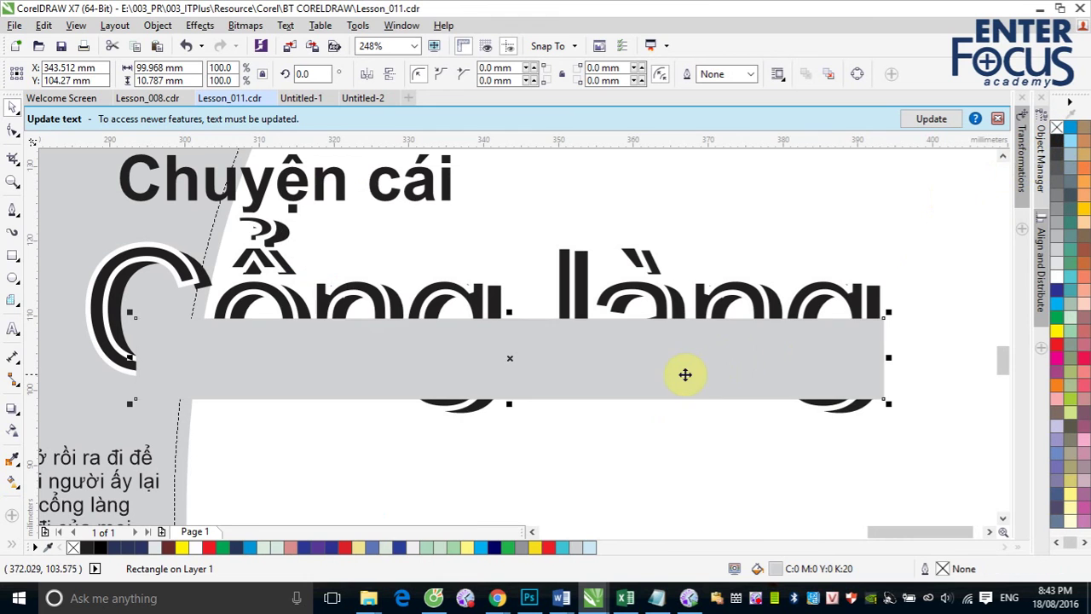
PowerClip the grey rectangle inside the white-outlined front "Cổng làng" text and deselect it.
right_click(686, 378)
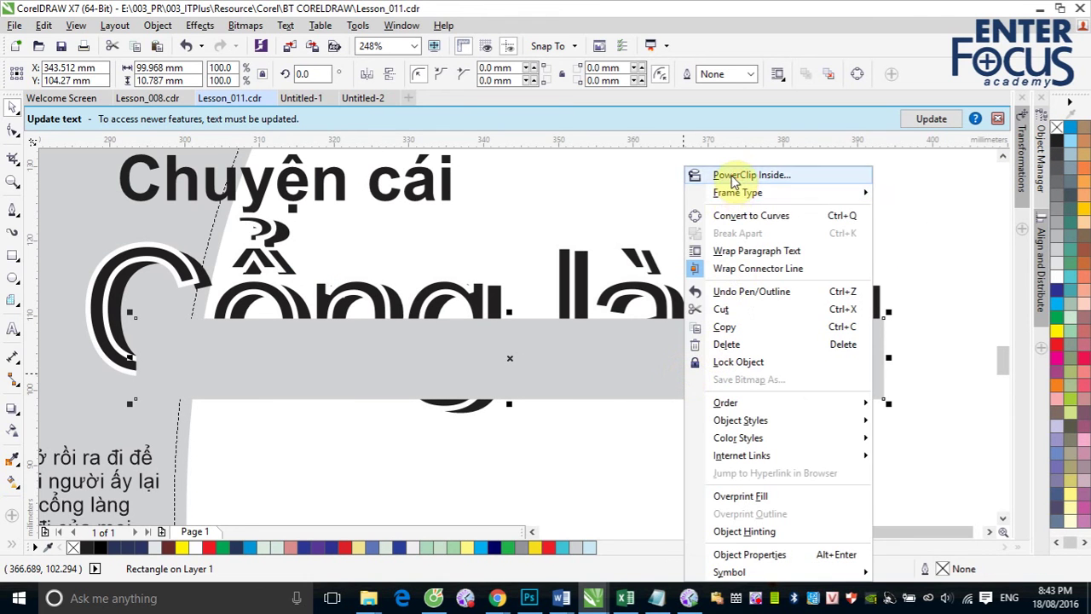
left_click(731, 174)
left_click(111, 364)
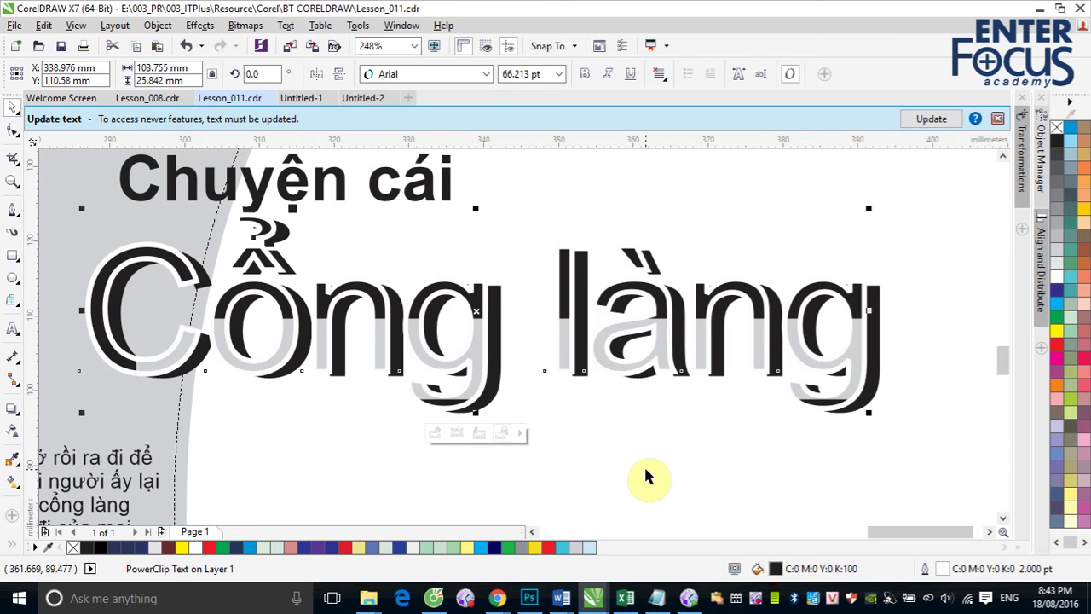
scroll(645, 470, "down", 5)
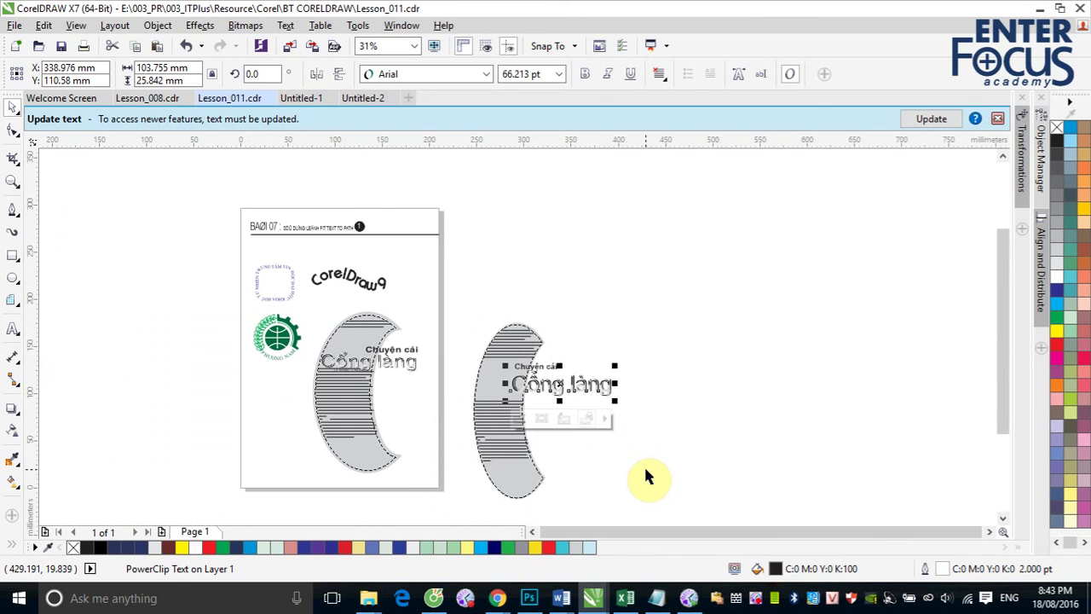
left_click(719, 407)
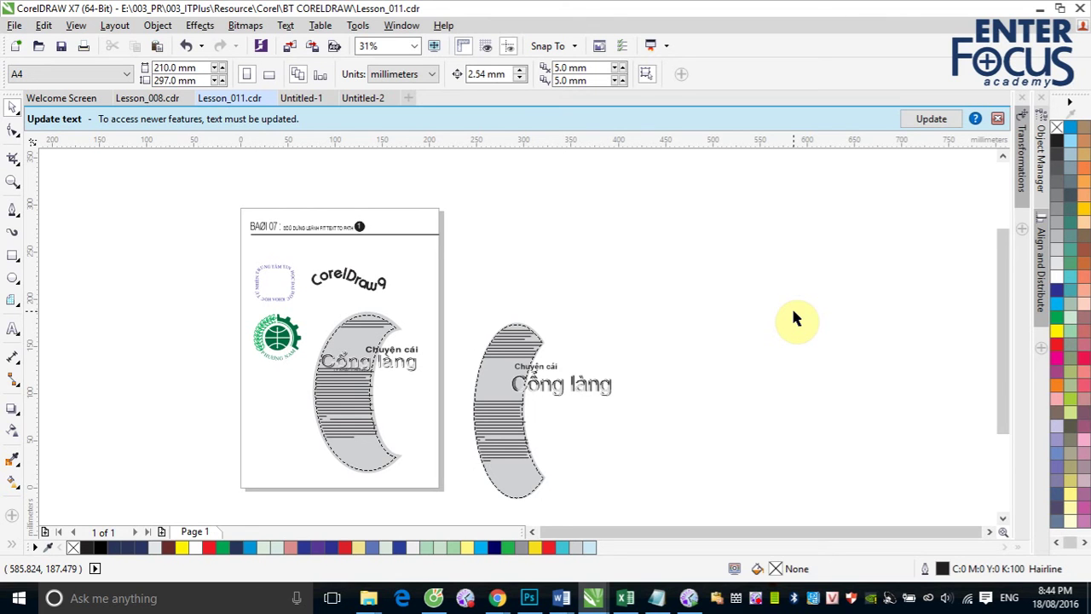
right_click(757, 600)
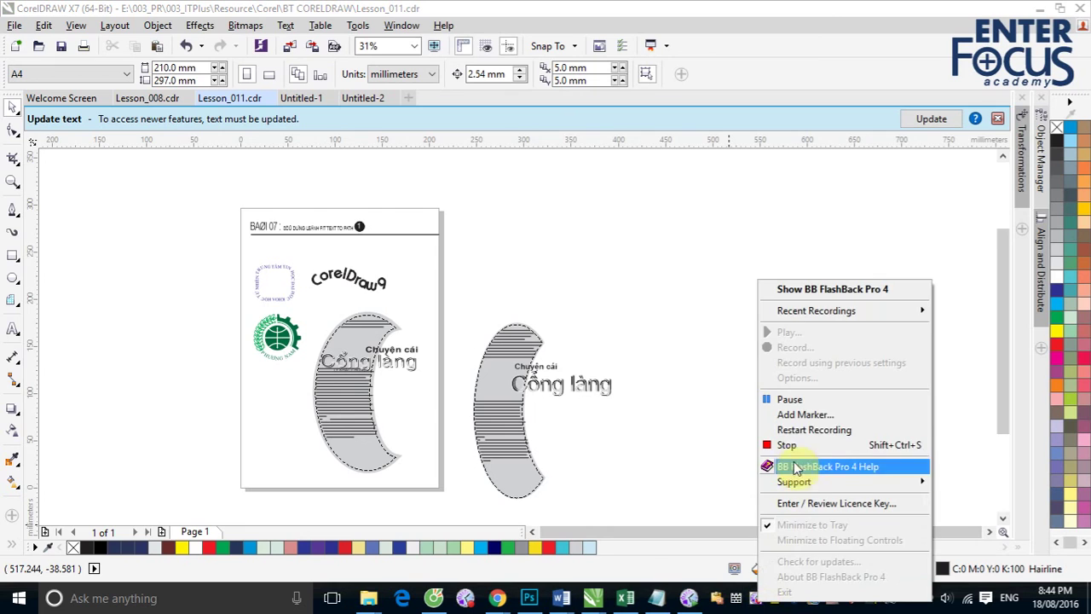